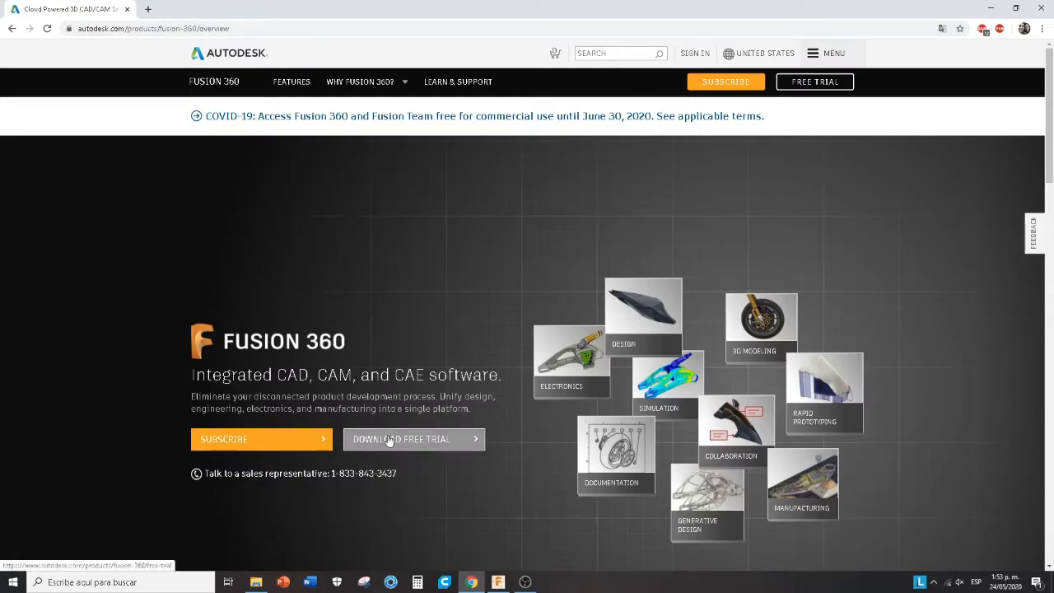
Open the free trial download for Fusion 360 on the Autodesk website
{"action": "left_click", "coordinate": [433, 444]}
{"action": "left_click", "coordinate": [426, 438]}
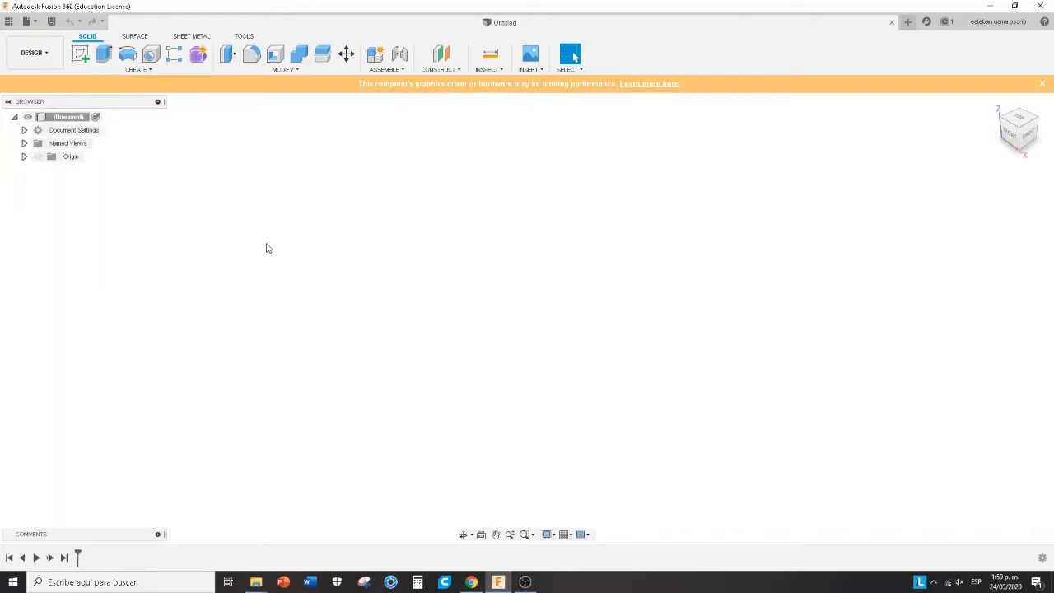
{"action": "left_click", "coordinate": [33, 26]}
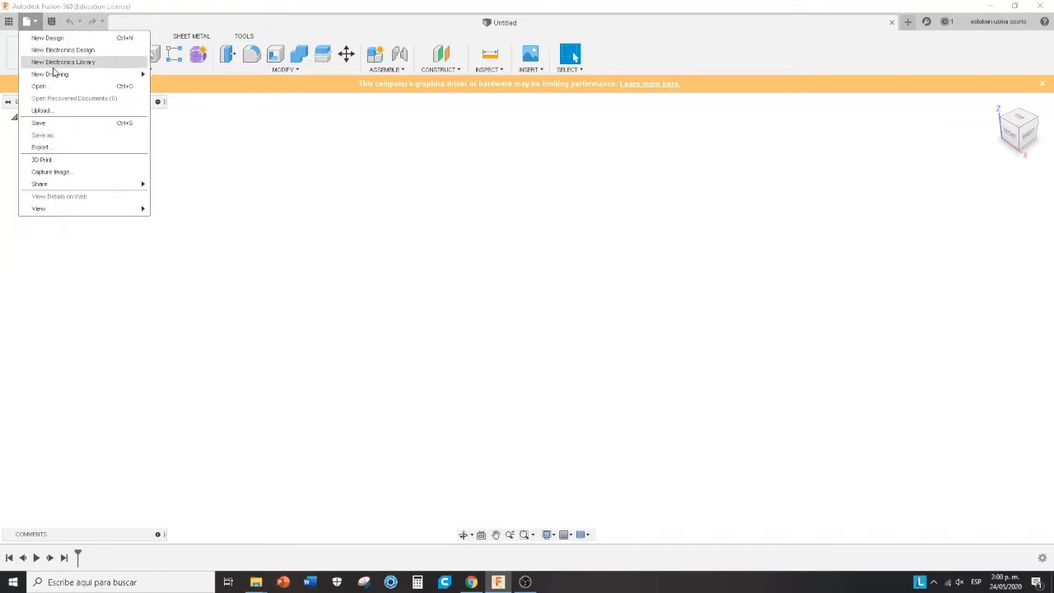
{"action": "mouse_move", "coordinate": [57, 78]}
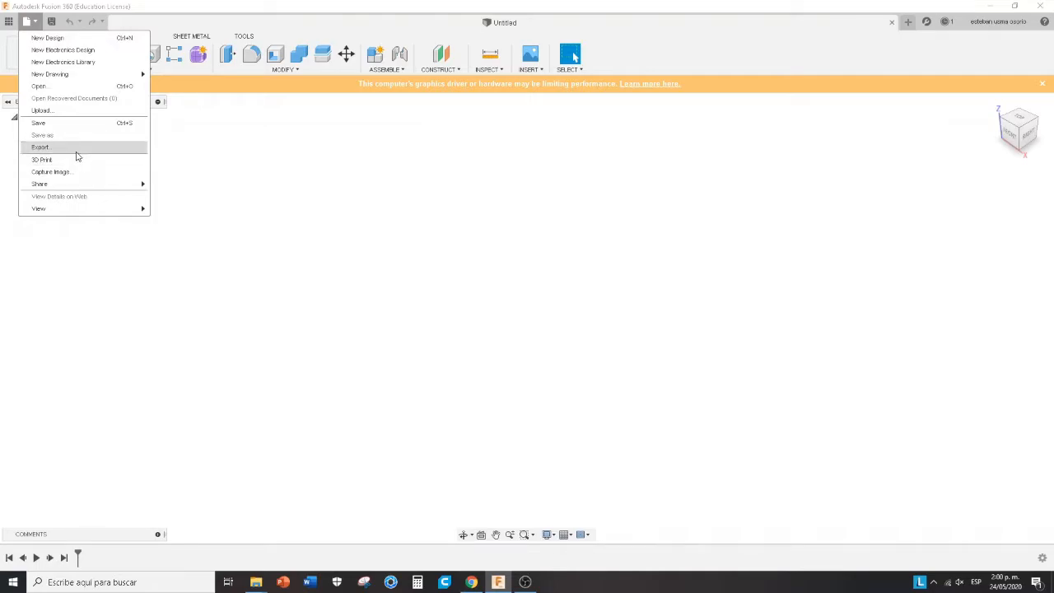
{"action": "left_click", "coordinate": [269, 203]}
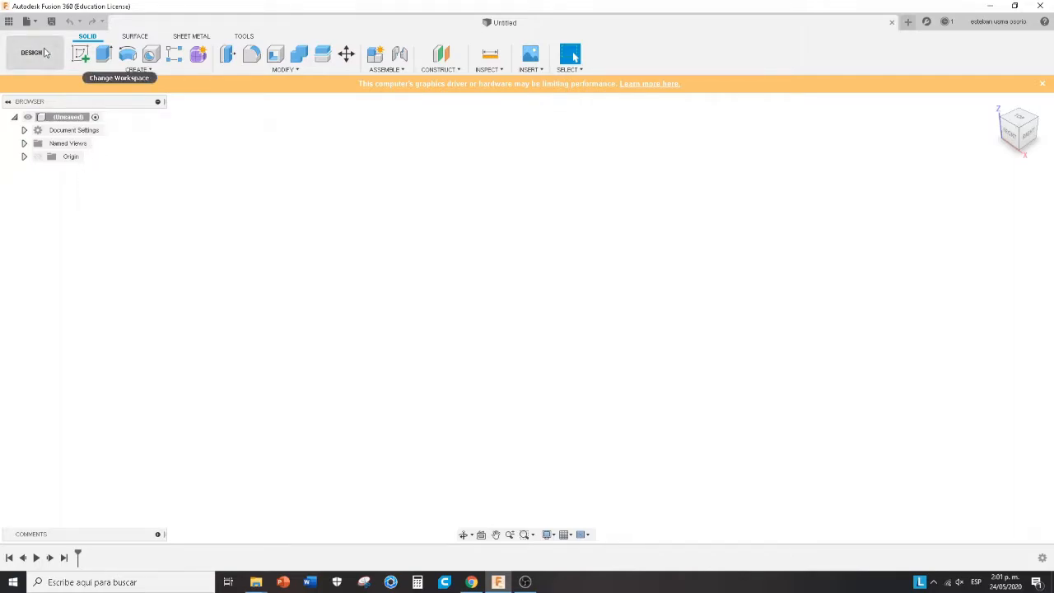
{"action": "left_click", "coordinate": [34, 52]}
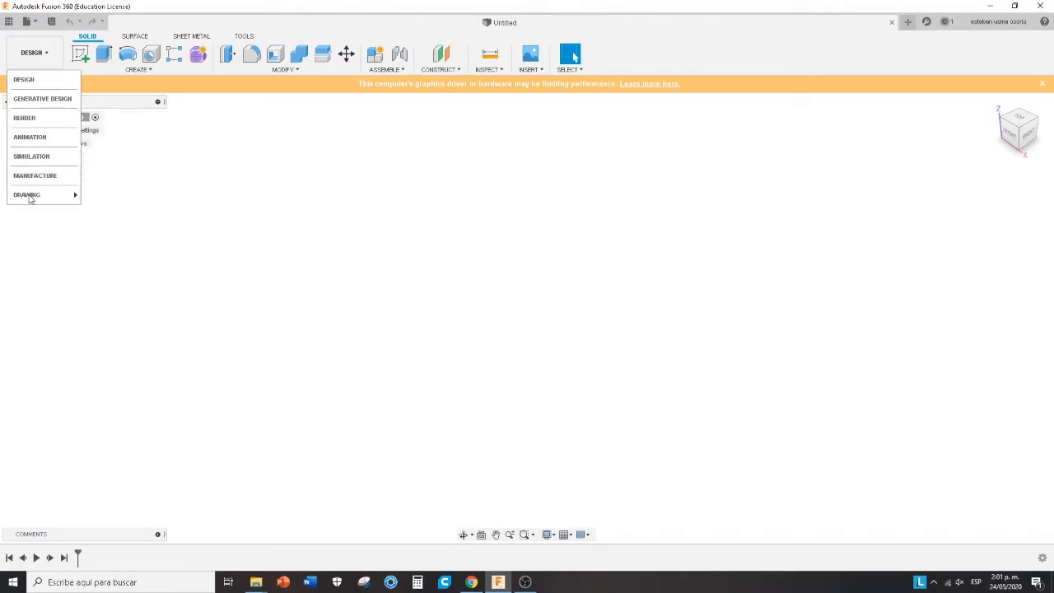
{"action": "mouse_move", "coordinate": [45, 198]}
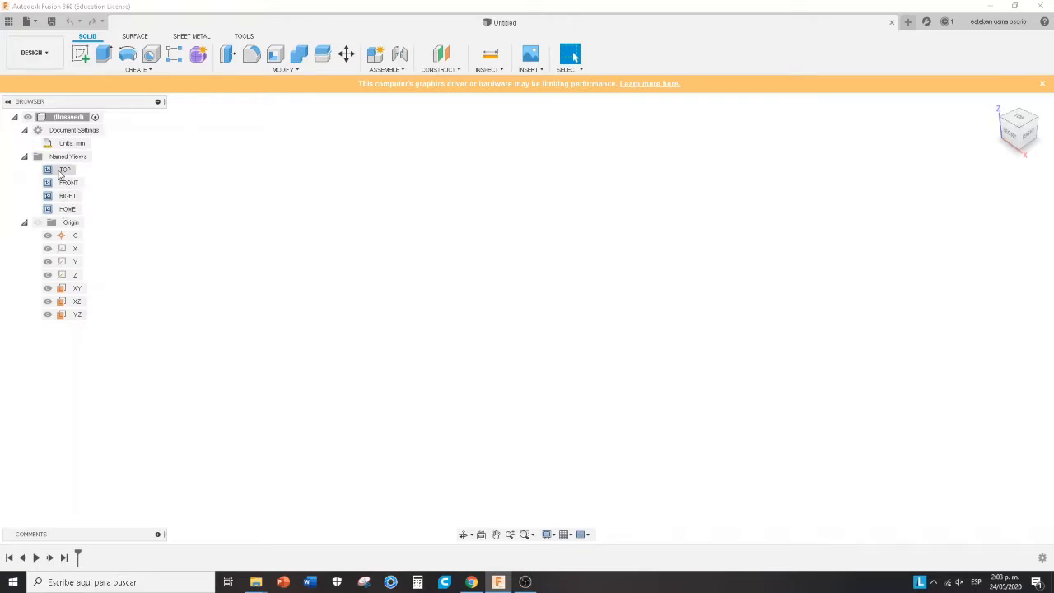
View the empty workspace from the named views TOP, FRONT, RIGHT and HOME
{"action": "double_click", "coordinate": [62, 169]}
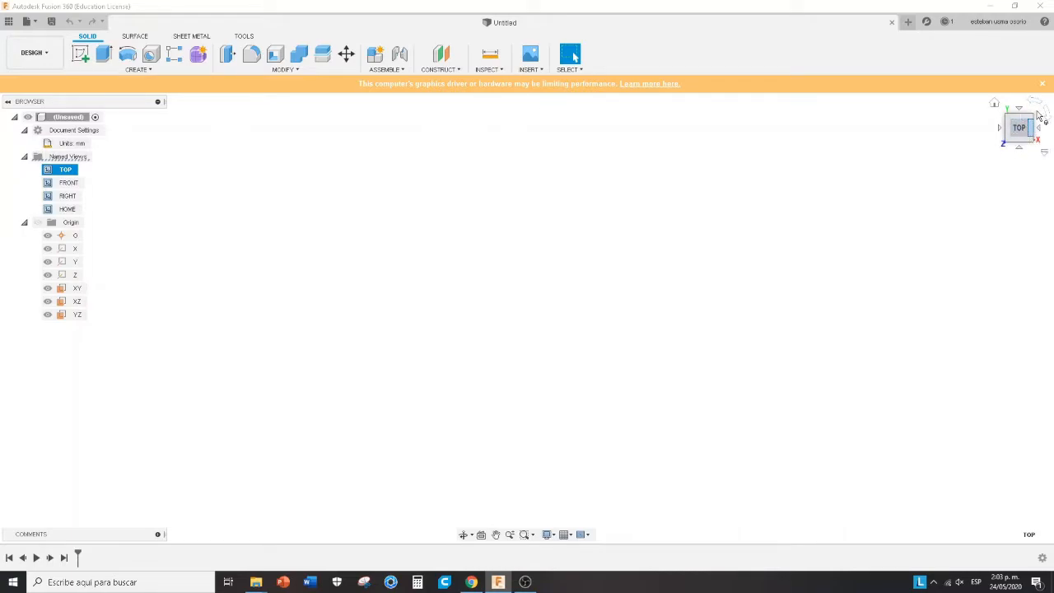
{"action": "double_click", "coordinate": [66, 182]}
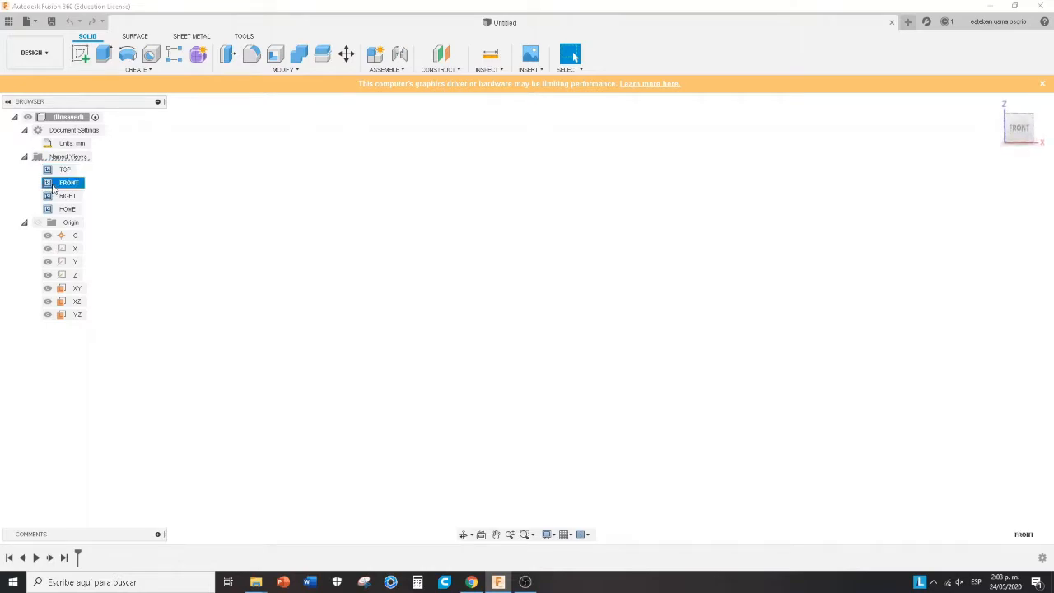
{"action": "double_click", "coordinate": [66, 196]}
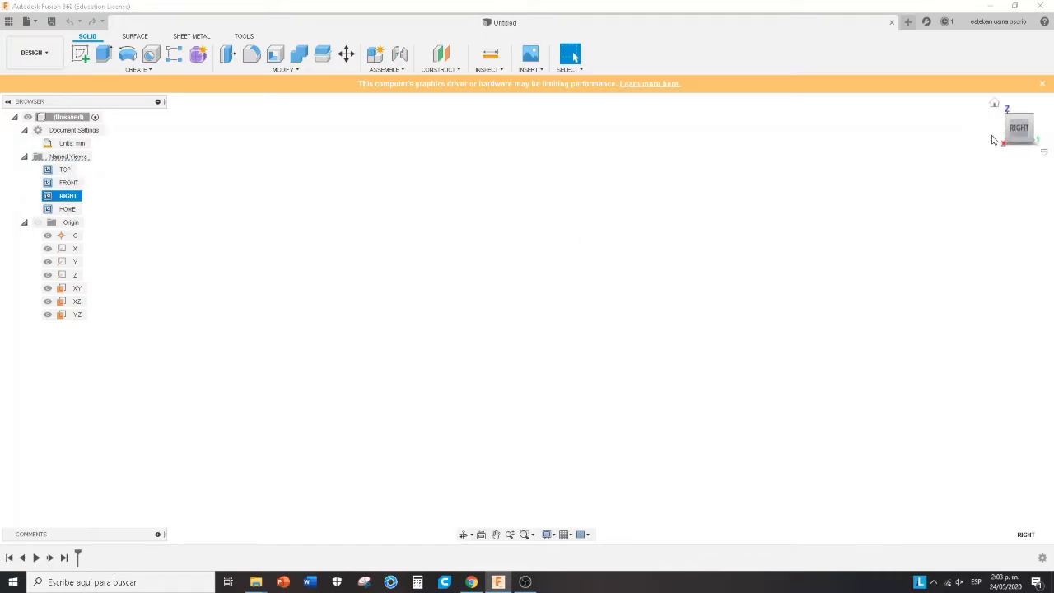
{"action": "double_click", "coordinate": [68, 211]}
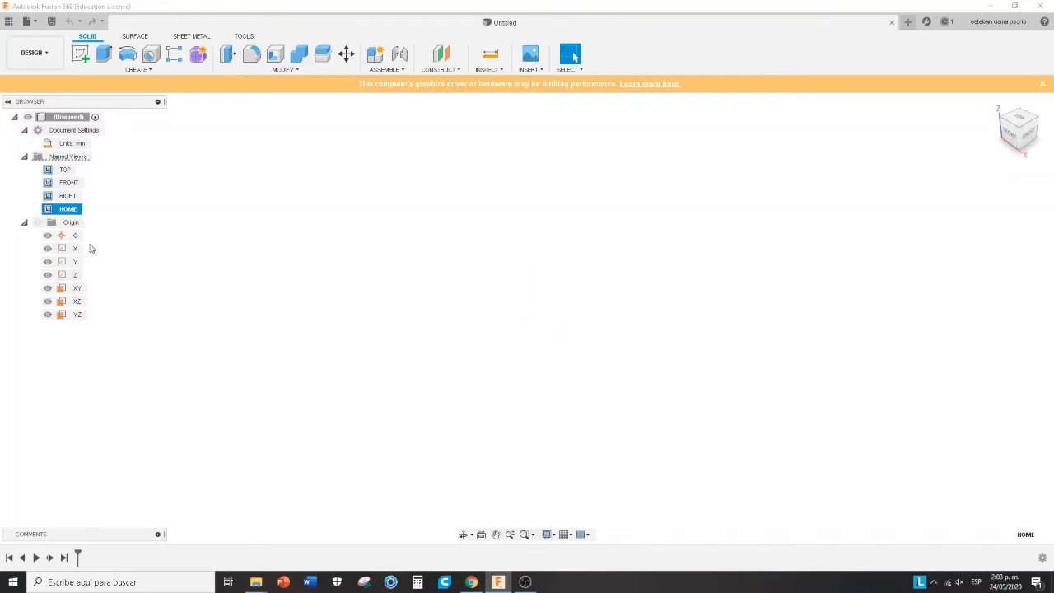
{"action": "left_click", "coordinate": [47, 248]}
{"action": "mouse_move", "coordinate": [1019, 130]}
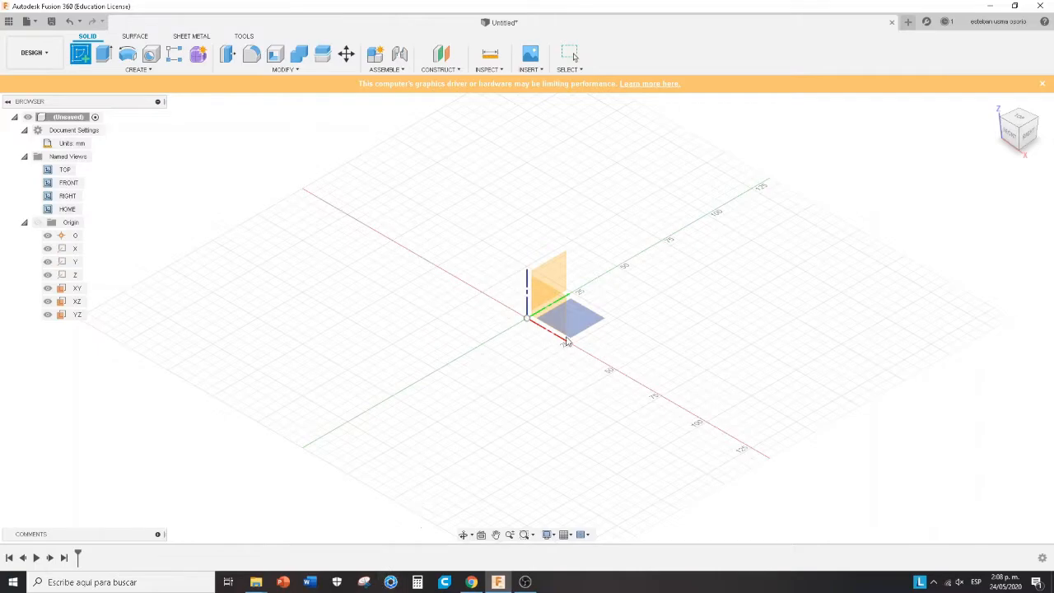
Start a new sketch on the XY origin plane
{"action": "left_click", "coordinate": [595, 320]}
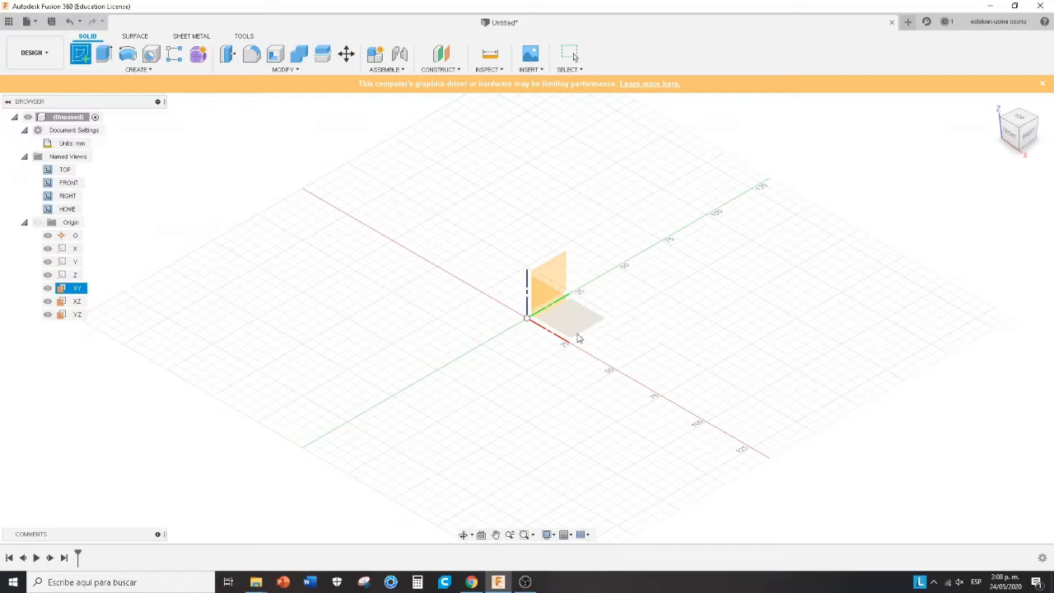
{"action": "left_click", "coordinate": [584, 327]}
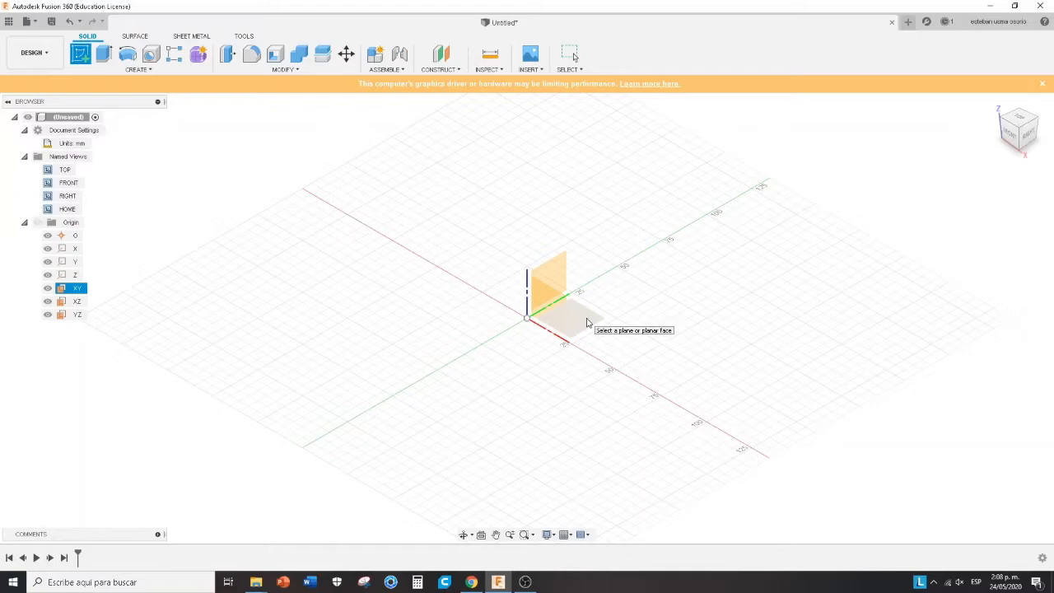
{"action": "left_click", "coordinate": [587, 323]}
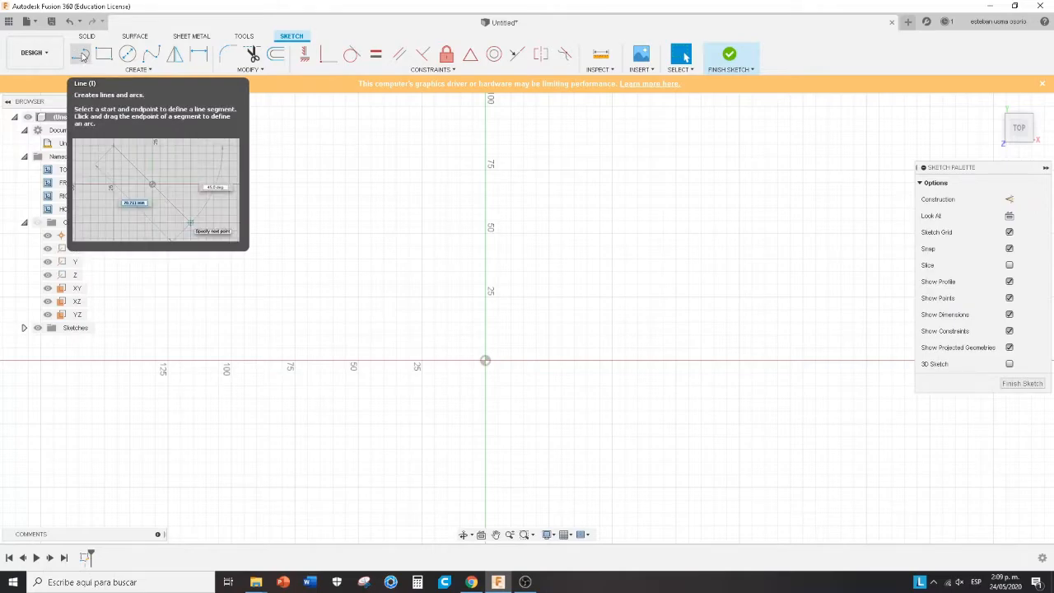
Draw a sketch line from the origin, 20 mm long at an angle of 45 degrees
{"action": "key", "text": "l"}
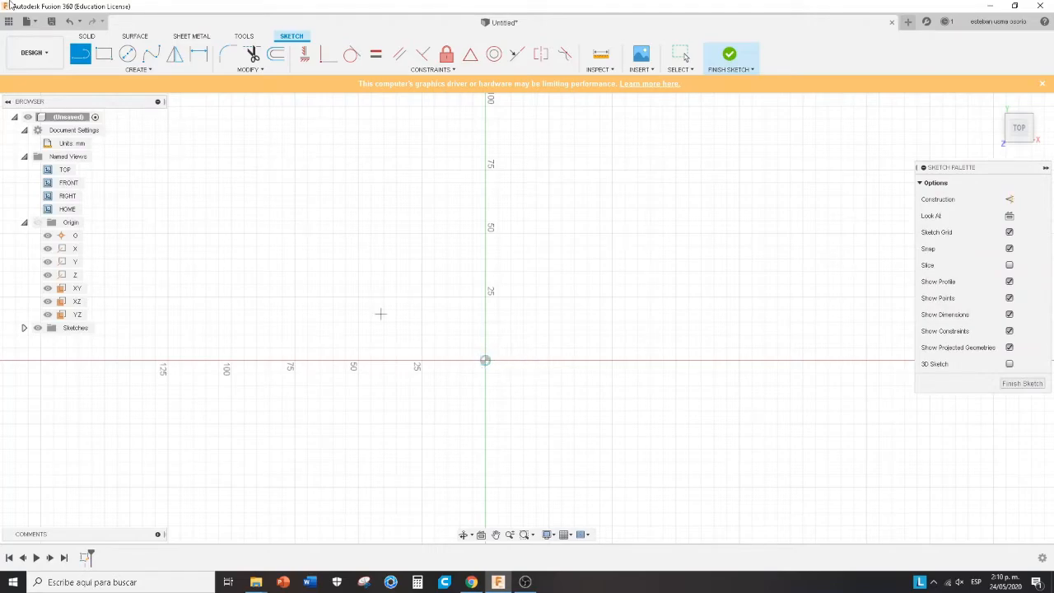
{"action": "left_click", "coordinate": [486, 360]}
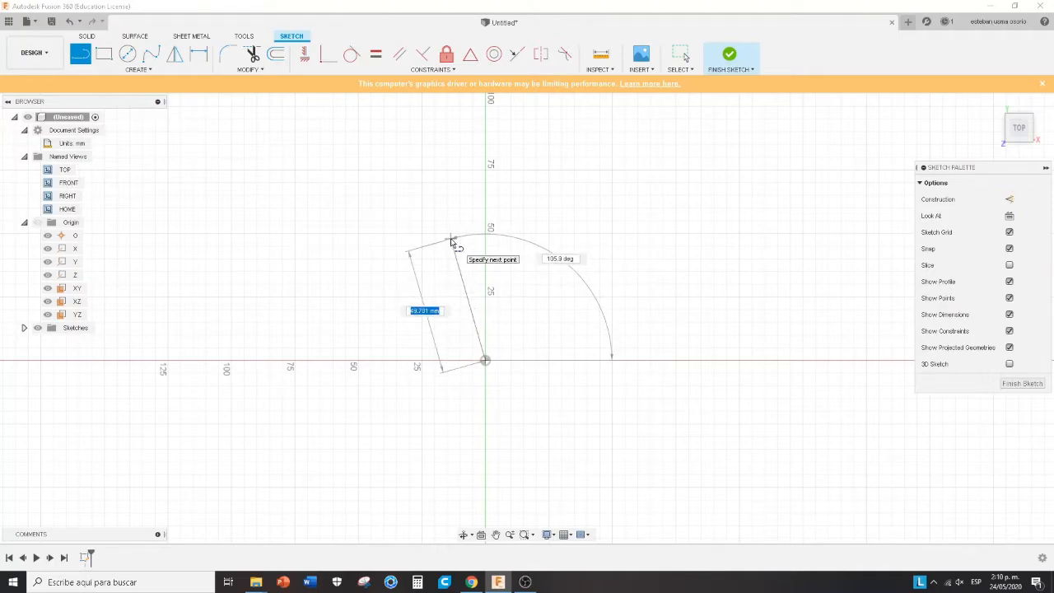
{"action": "left_click", "coordinate": [486, 209]}
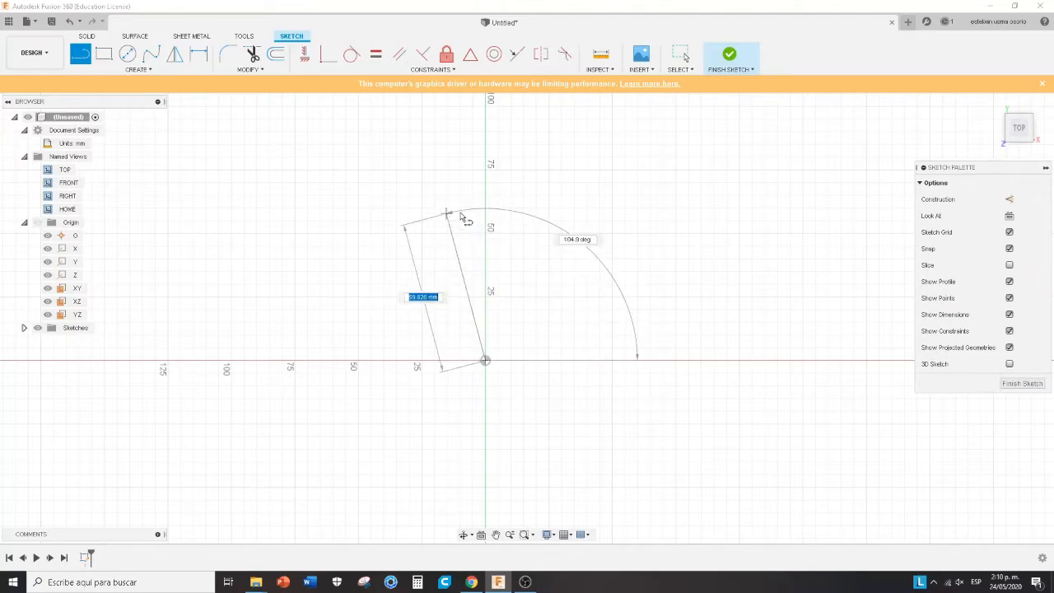
{"action": "key", "text": "Tab"}
{"action": "key", "text": "Tab"}
{"action": "key", "text": "Tab"}
{"action": "key", "text": "Tab"}
{"action": "key", "text": "Tab"}
{"action": "key", "text": "Tab"}
{"action": "key", "text": "Tab"}
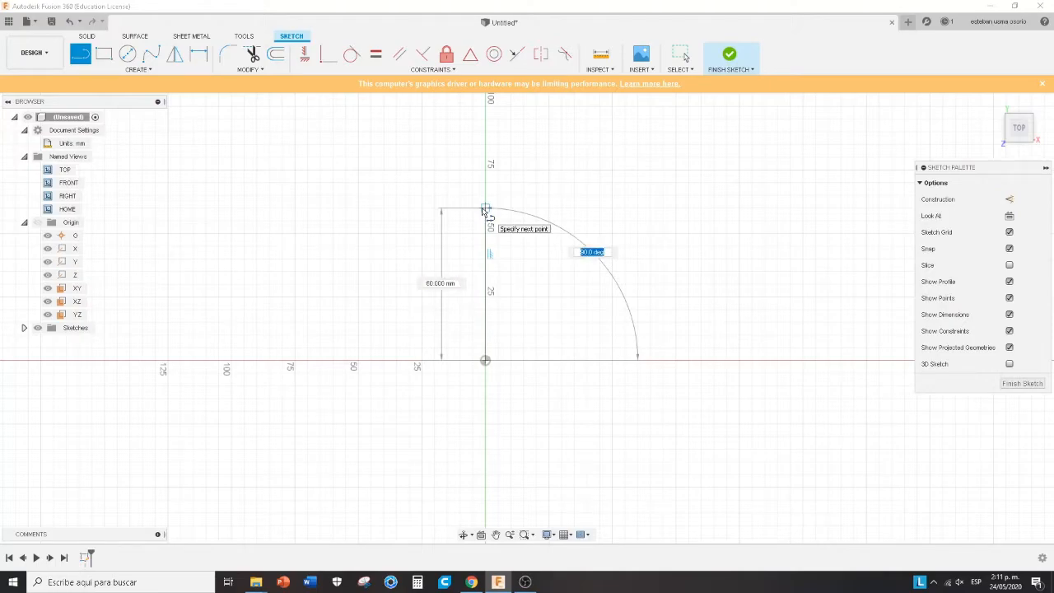
{"action": "key", "text": "Tab"}
{"action": "key", "text": "Tab"}
{"action": "key", "text": "Tab"}
{"action": "key", "text": "Tab"}
{"action": "key", "text": "Tab"}
{"action": "key", "text": "Tab"}
{"action": "key", "text": "Tab"}
{"action": "key", "text": "Tab"}
{"action": "type", "text": "45"}
{"action": "key", "text": "Tab"}
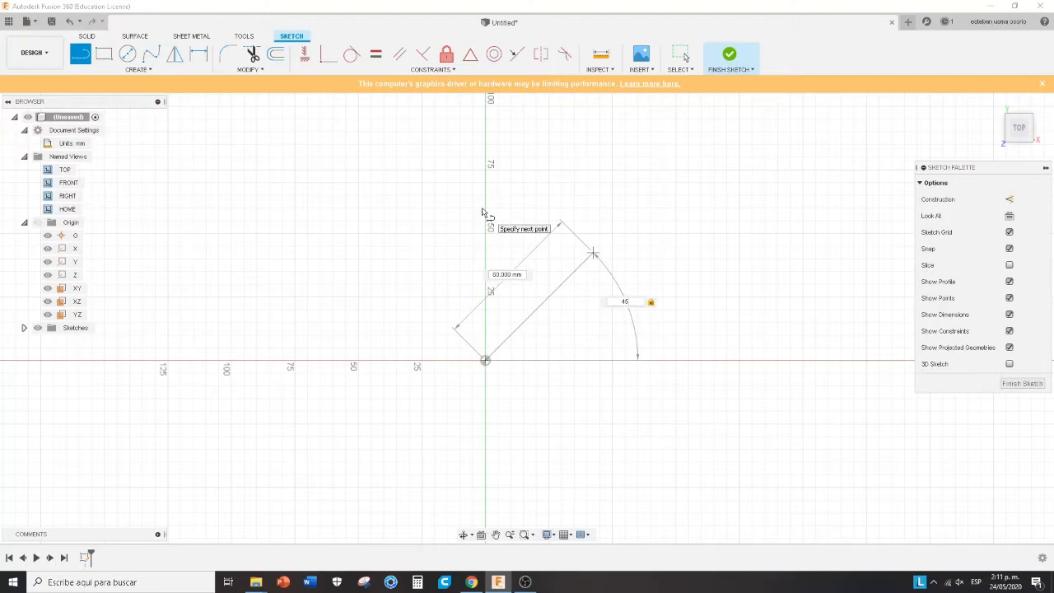
{"action": "key", "text": "Tab"}
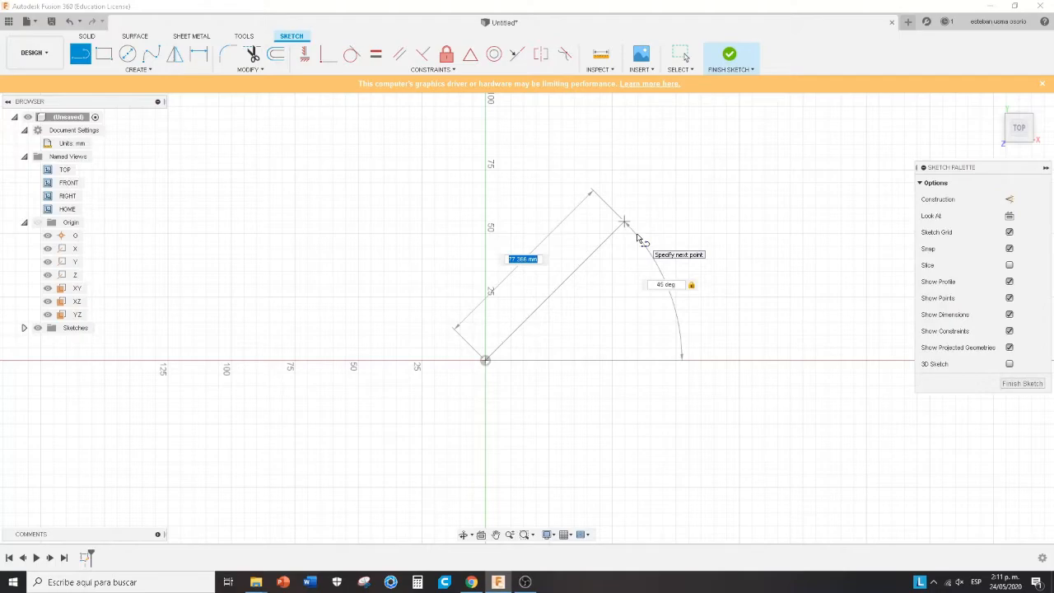
{"action": "type", "text": "20"}
{"action": "key", "text": "Tab"}
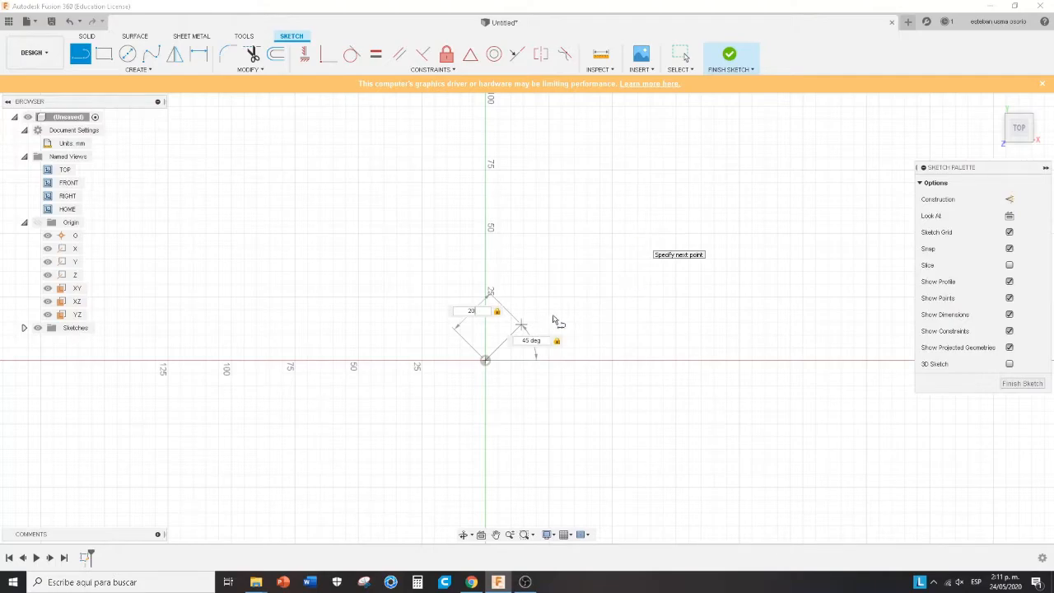
{"action": "key", "text": "Return"}
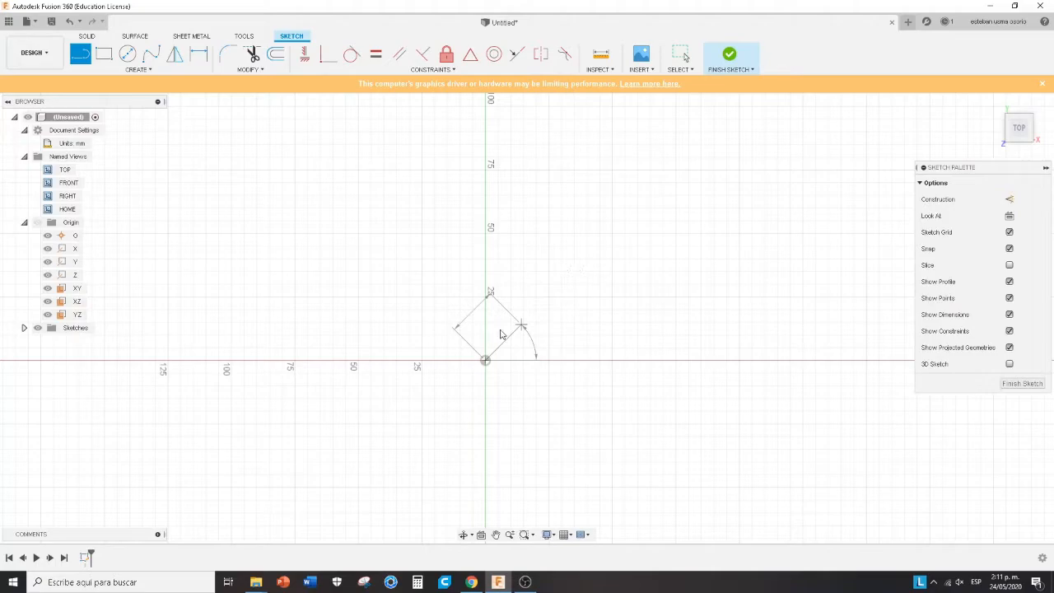
{"action": "key", "text": "Escape"}
{"action": "scroll", "coordinate": [502, 336], "scroll_direction": "up", "scroll_amount": 5}
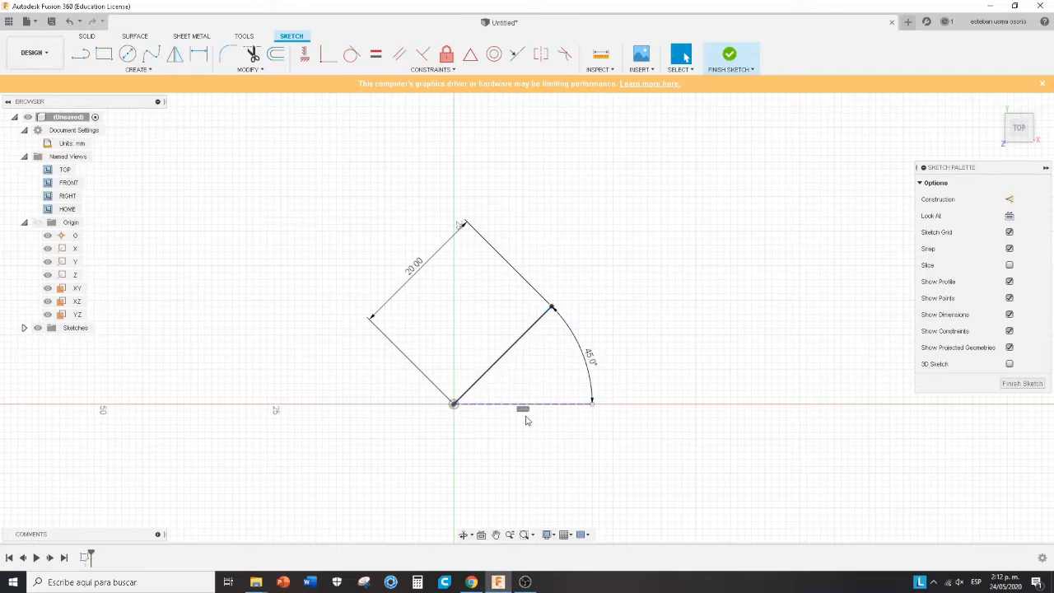
Delete the angled line and the dashed horizontal reference line left at the origin
{"action": "left_click", "coordinate": [527, 337]}
{"action": "left_click", "coordinate": [543, 316]}
{"action": "key", "text": "Delete"}
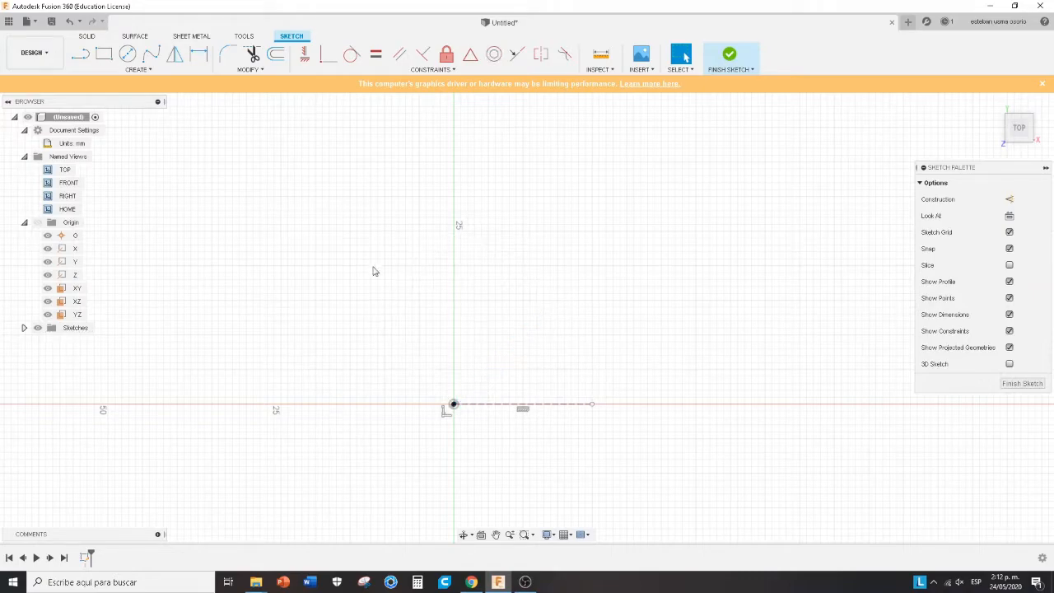
{"action": "left_click_drag", "start_coordinate": [437, 361], "coordinate": [632, 480]}
{"action": "key", "text": "Delete"}
Draw a vertical line upward from the origin, 50 mm long at 90 degrees
{"action": "left_click", "coordinate": [82, 54]}
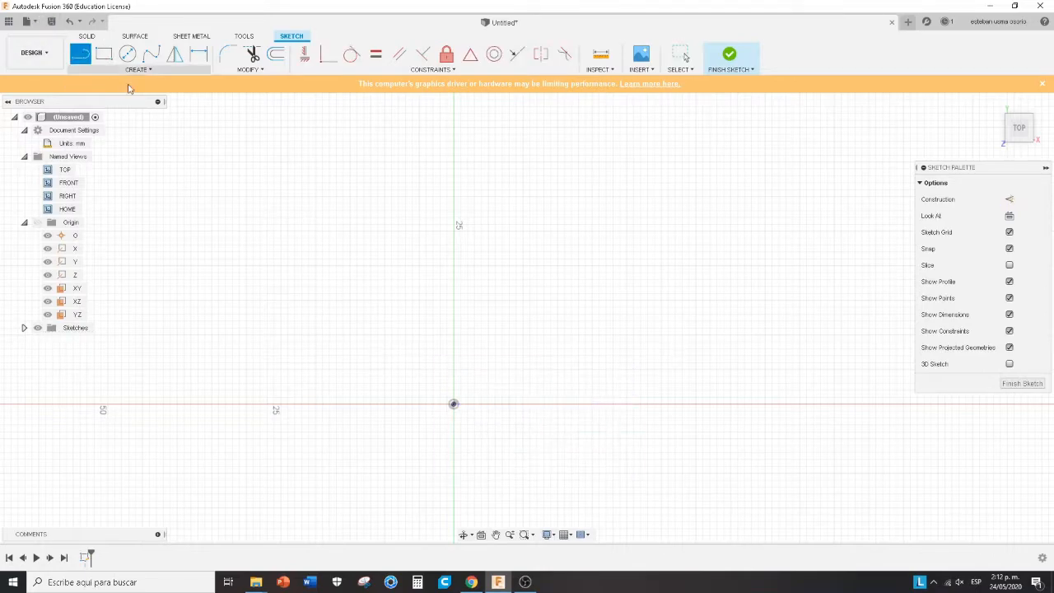
{"action": "left_click", "coordinate": [454, 404]}
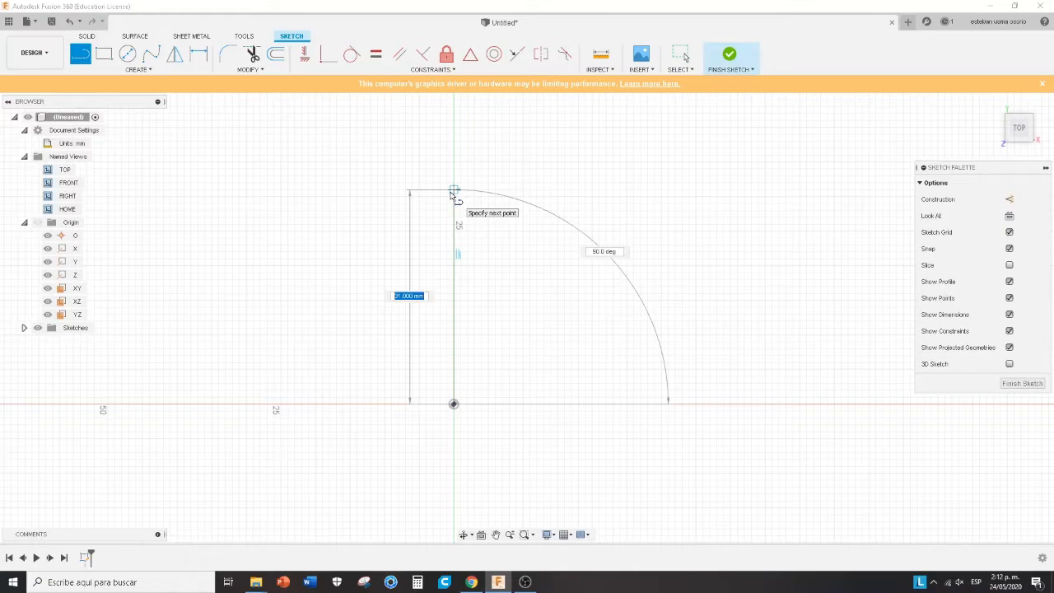
{"action": "type", "text": "500"}
{"action": "key", "text": "Tab"}
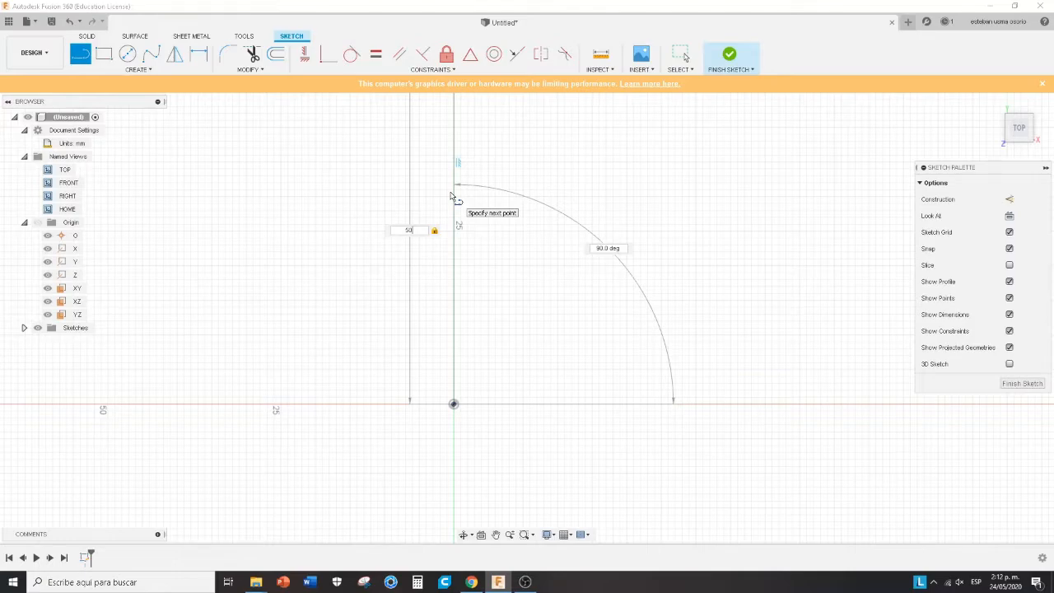
{"action": "key", "text": "Tab"}
{"action": "type", "text": "90"}
{"action": "key", "text": "Tab"}
{"action": "key", "text": "Return"}
{"action": "key", "text": "Escape"}
{"action": "scroll", "coordinate": [482, 330], "scroll_direction": "down", "scroll_amount": 4}
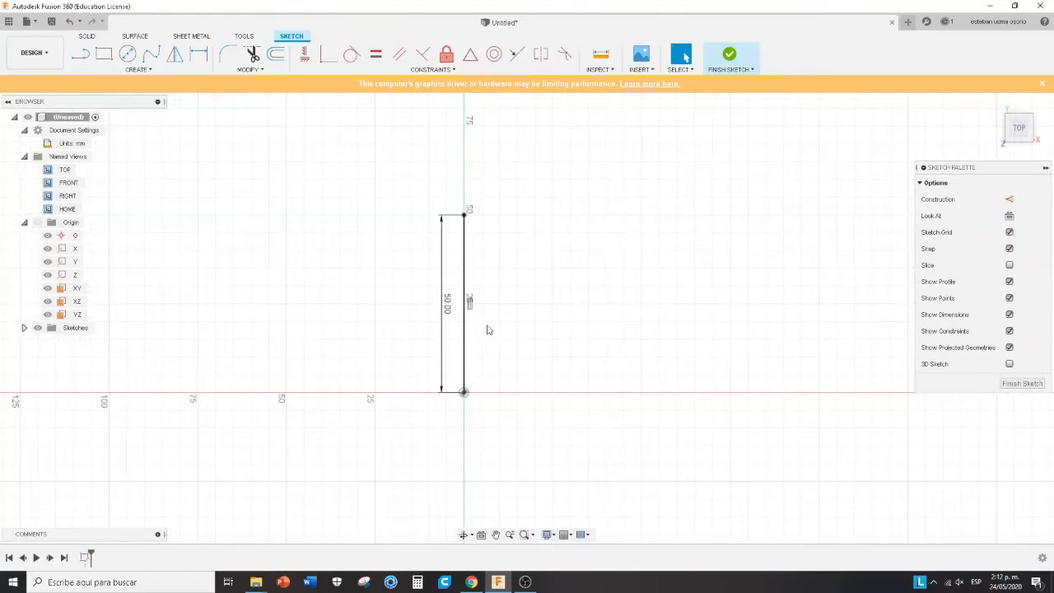
{"action": "scroll", "coordinate": [487, 329], "scroll_direction": "up", "scroll_amount": 2}
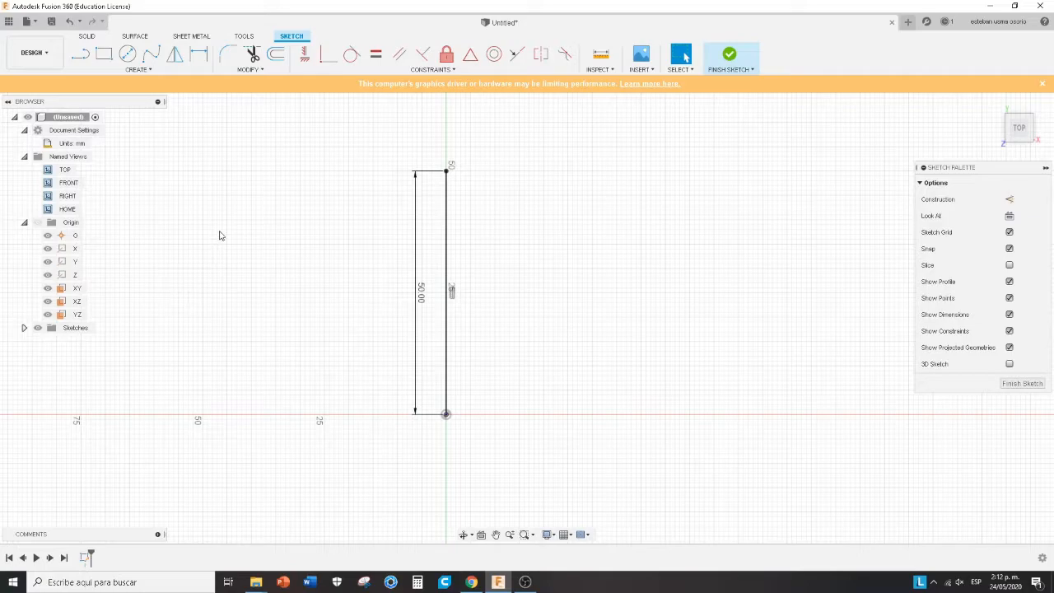
Draw a 50 mm horizontal line at 0 degrees from the upper end of the vertical line, in the positive X direction
{"action": "left_click", "coordinate": [80, 56]}
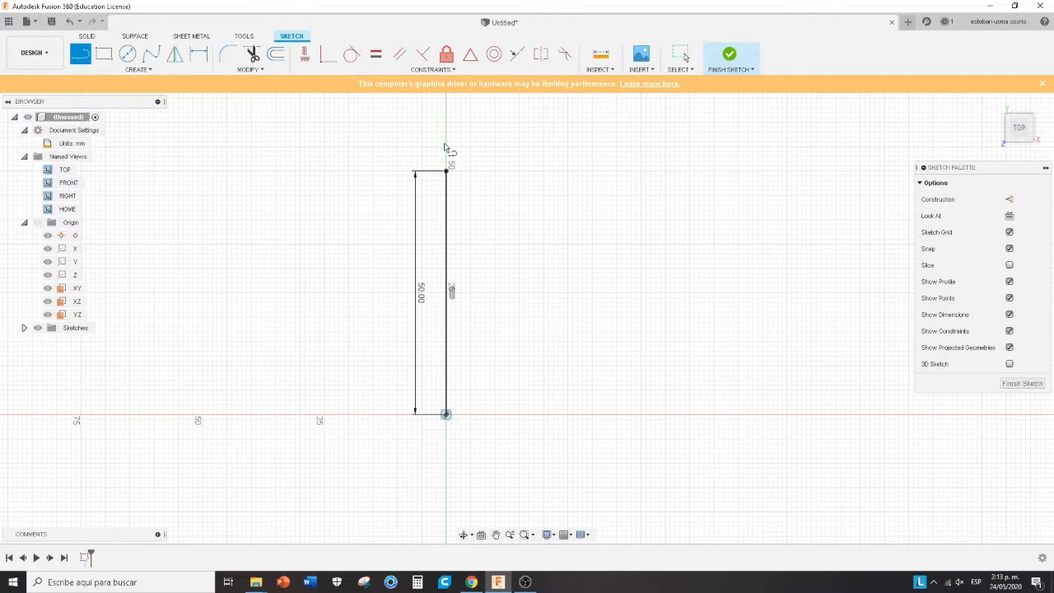
{"action": "left_click", "coordinate": [447, 171]}
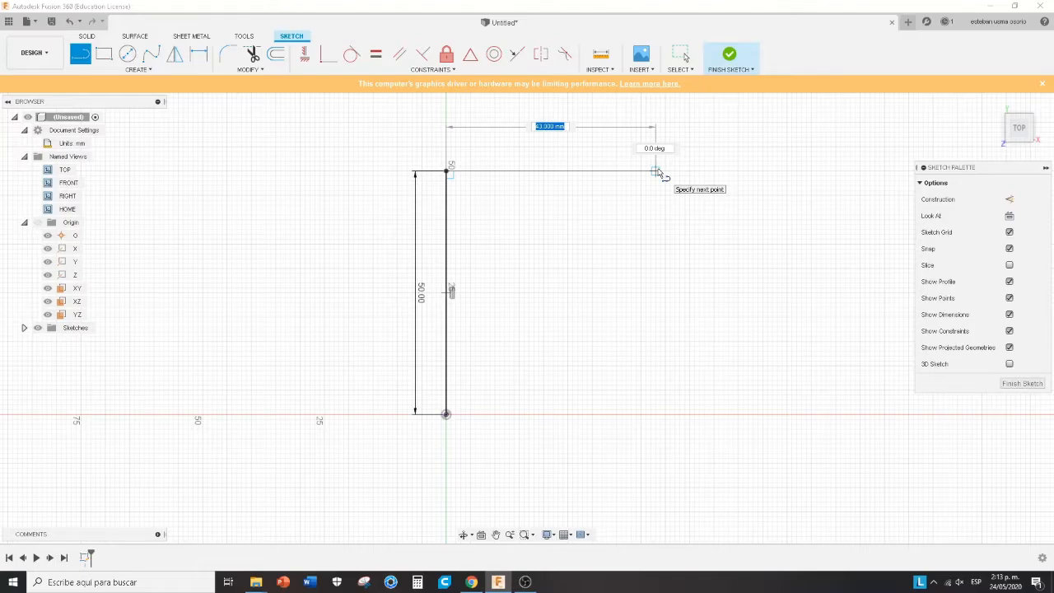
{"action": "type", "text": "50"}
{"action": "key", "text": "Tab"}
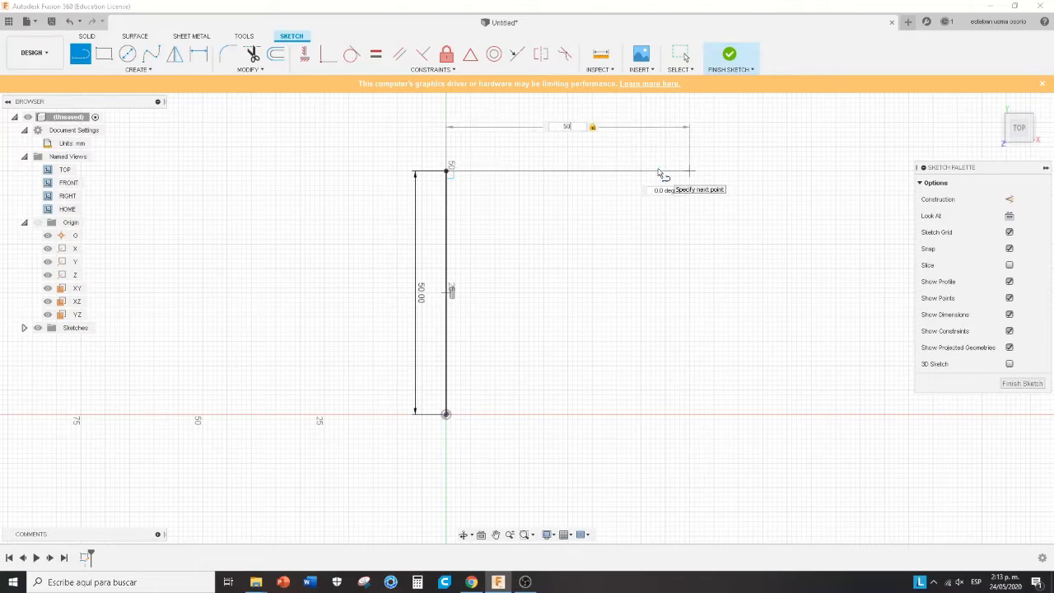
{"action": "key", "text": "Tab"}
{"action": "type", "text": "0"}
{"action": "key", "text": "Return"}
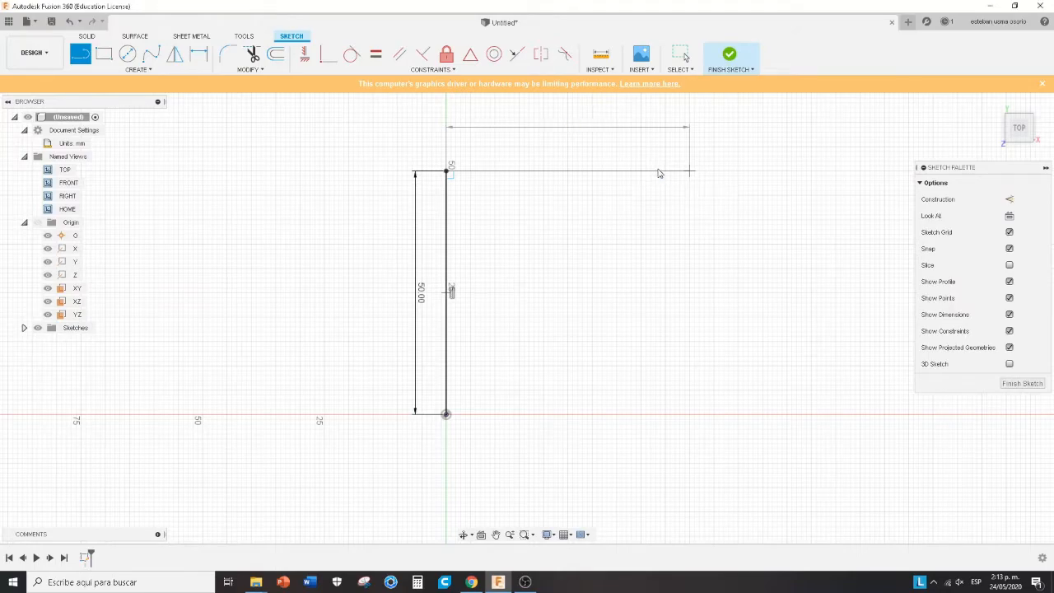
{"action": "key", "text": "Escape"}
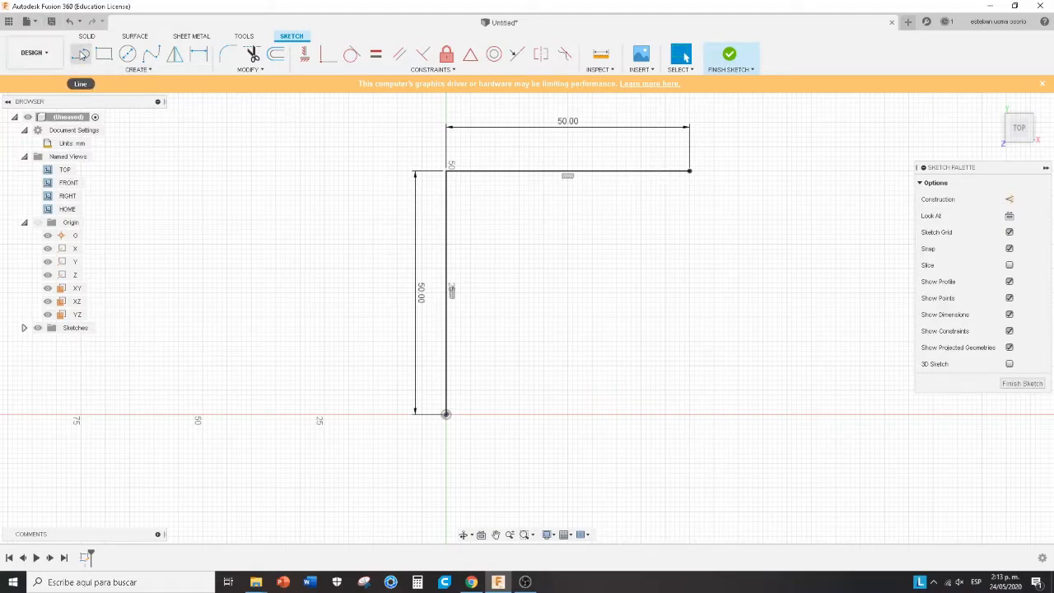
Draw a 50 mm horizontal line at 0 degrees from the origin, in the positive X direction
{"action": "left_click", "coordinate": [80, 54]}
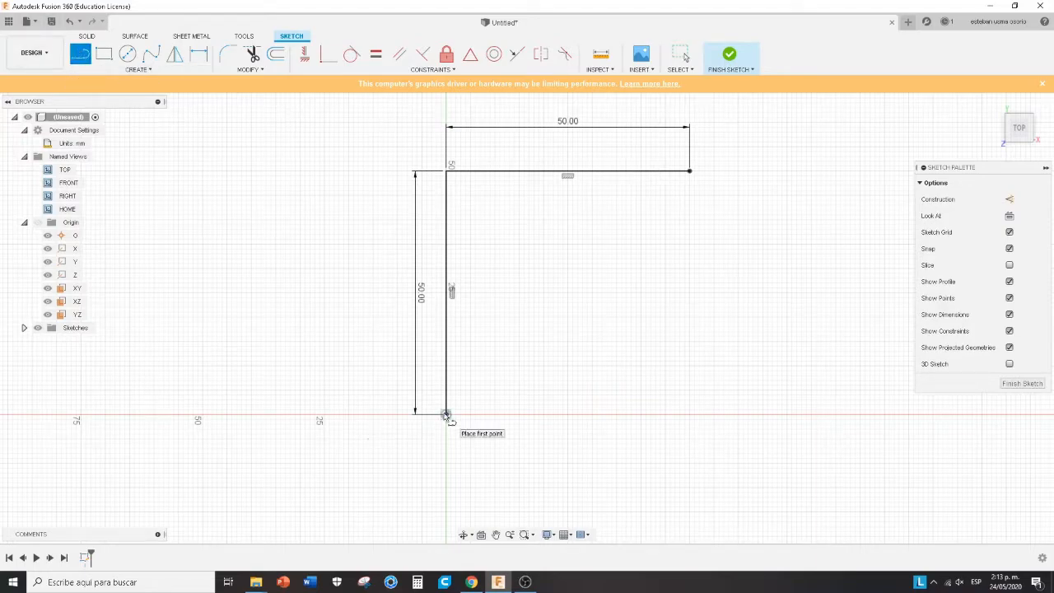
{"action": "left_click", "coordinate": [445, 413]}
{"action": "type", "text": "50"}
{"action": "key", "text": "Tab"}
{"action": "key", "text": "Tab"}
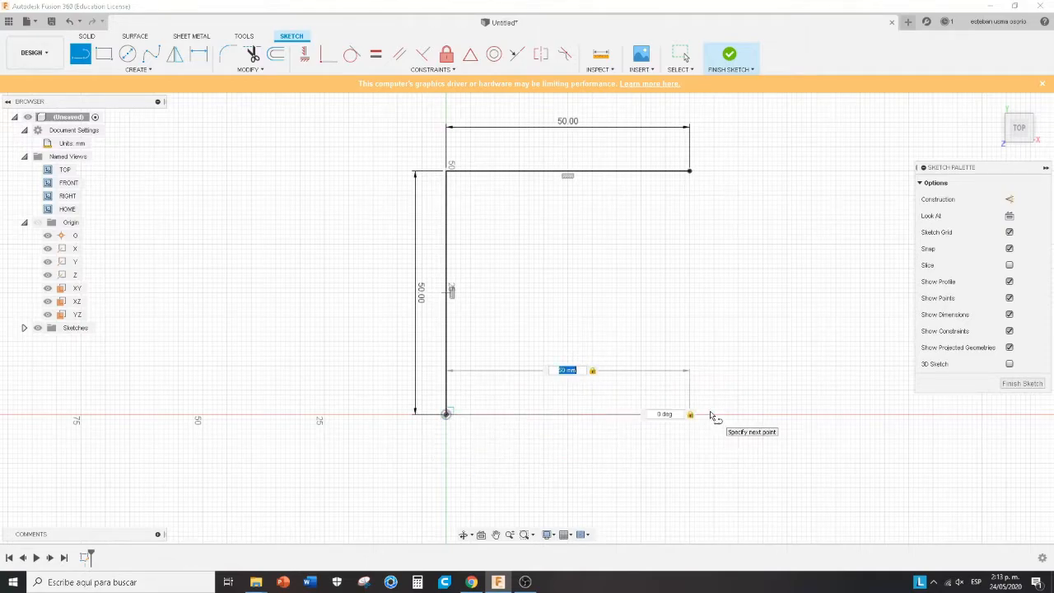
{"action": "key", "text": "Return"}
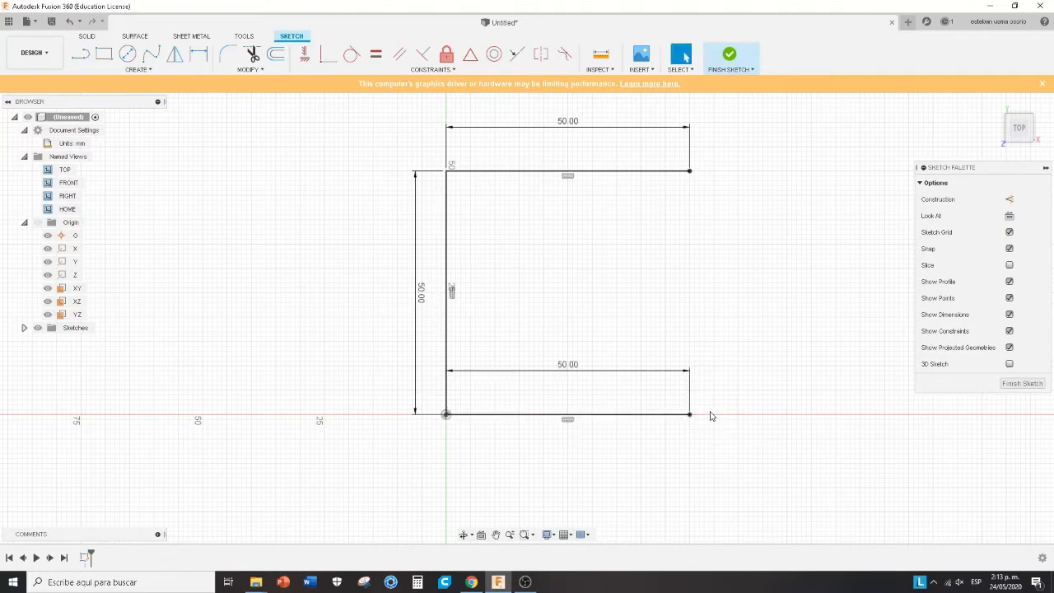
Close the square with a 50 mm vertical line joining the free ends of the two horizontal lines
{"action": "type", "text": "50"}
{"action": "key", "text": "Tab"}
{"action": "key", "text": "Return"}
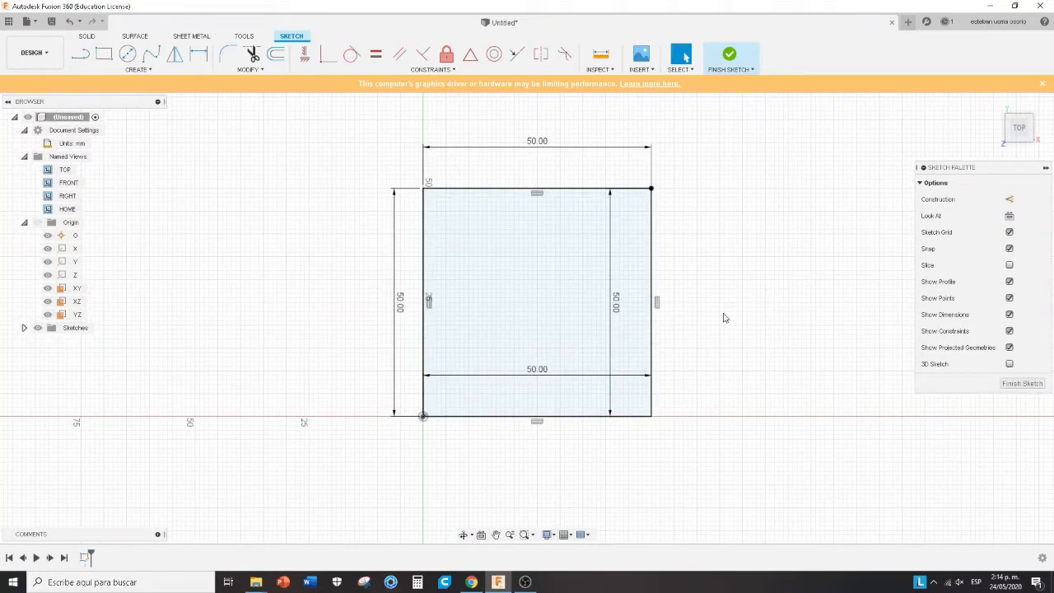
{"action": "left_click", "coordinate": [586, 309]}
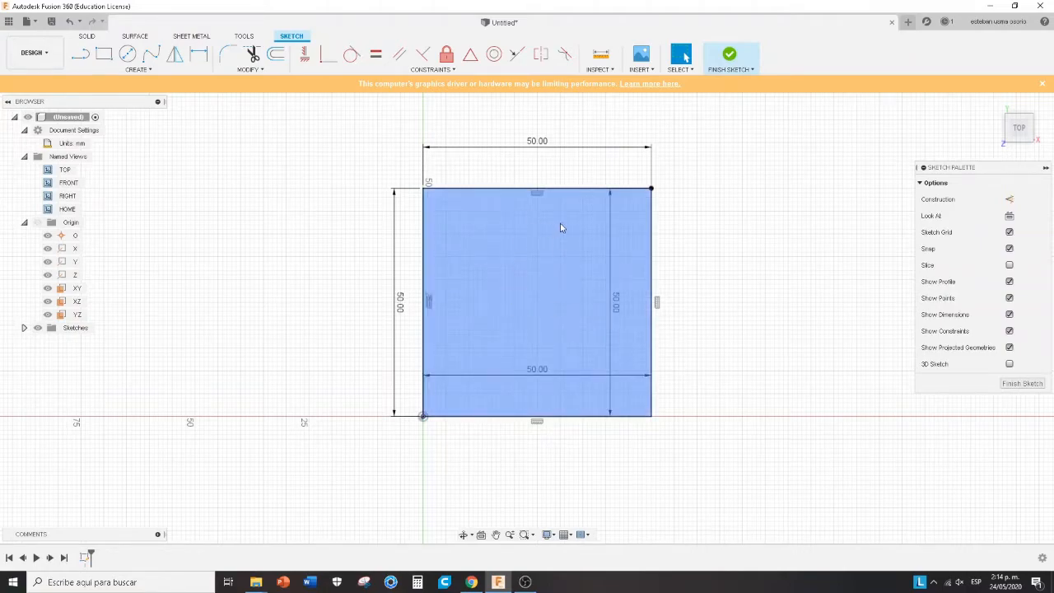
{"action": "left_click", "coordinate": [715, 322]}
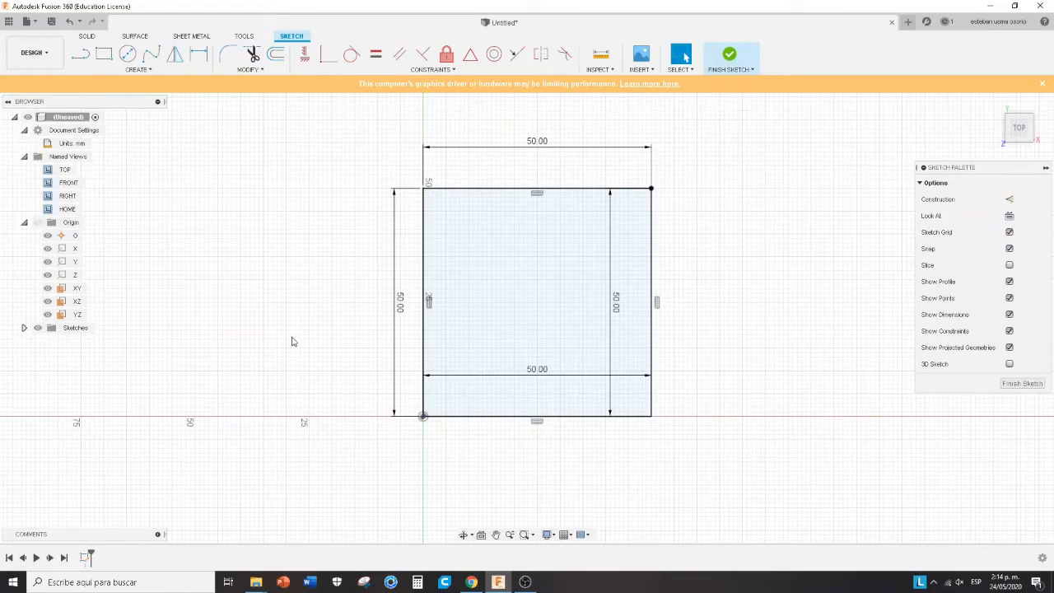
Select the whole square with its dimensions and delete it from the sketch
{"action": "left_click", "coordinate": [487, 294]}
{"action": "left_click_drag", "start_coordinate": [357, 116], "coordinate": [708, 466]}
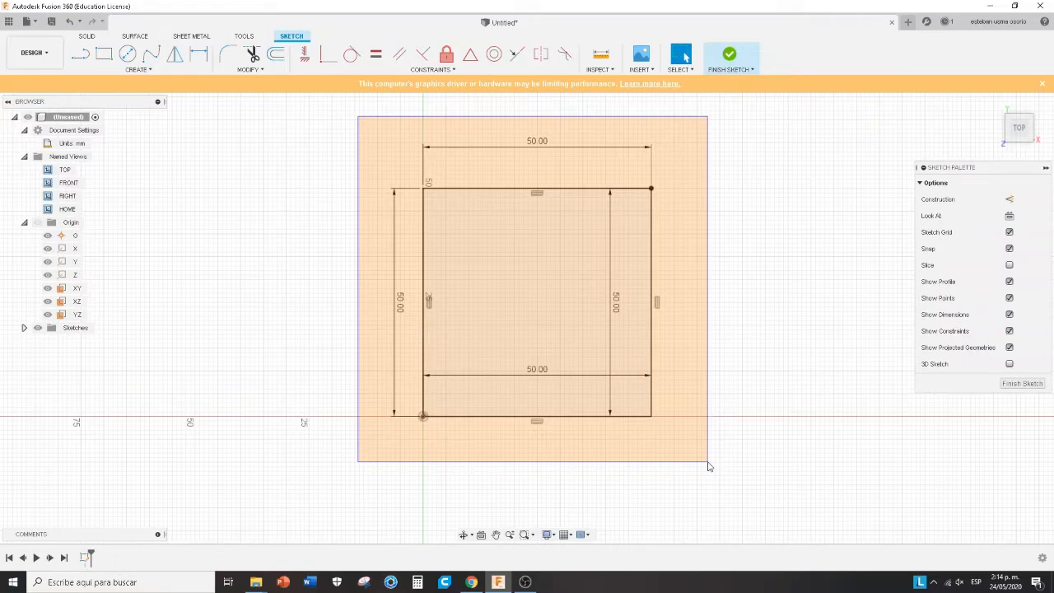
{"action": "left_click_drag", "start_coordinate": [709, 466], "coordinate": [708, 466]}
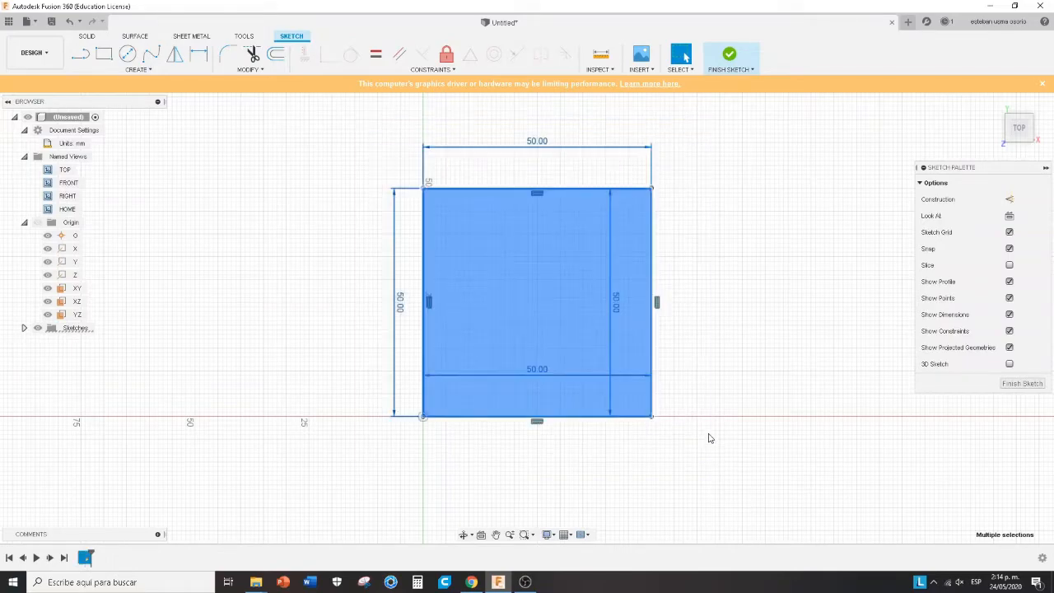
{"action": "key", "text": "Delete"}
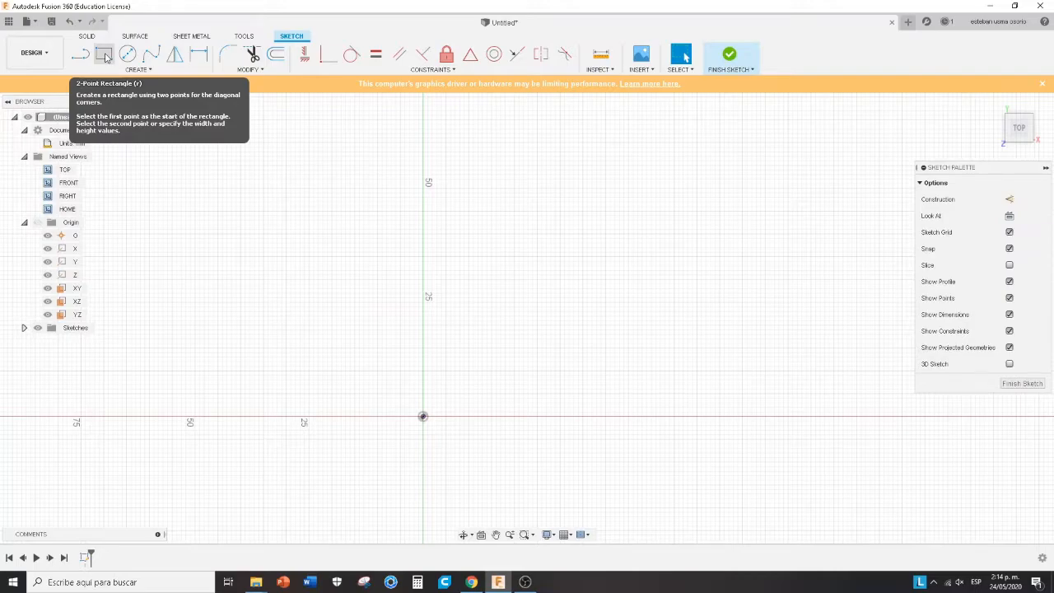
Draw a 2-Point Rectangle up from the origin in the positive X direction, 50 mm high and 50 mm wide
{"action": "left_click", "coordinate": [105, 56]}
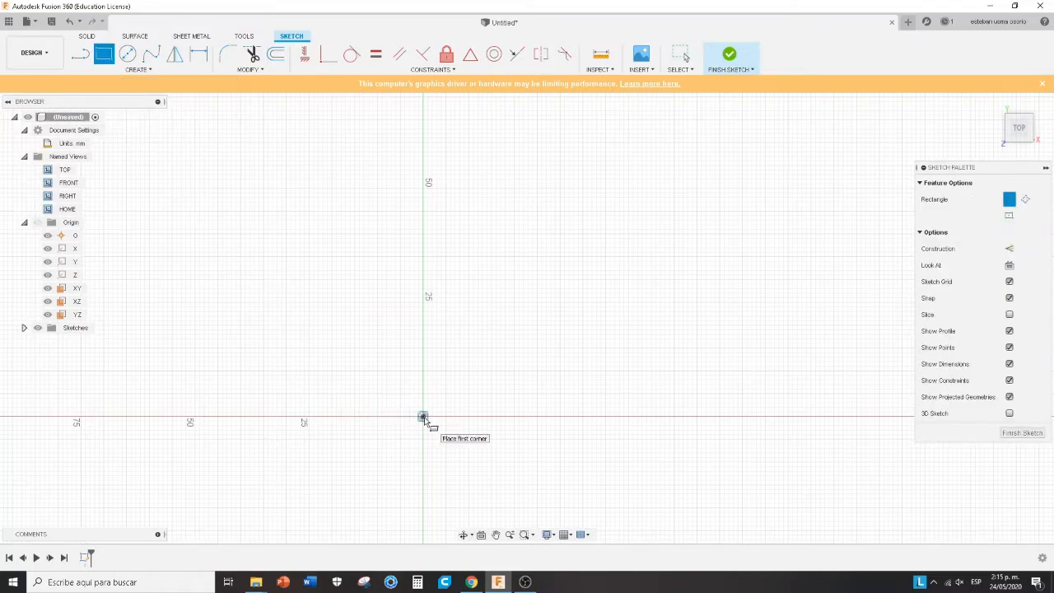
{"action": "left_click", "coordinate": [422, 418]}
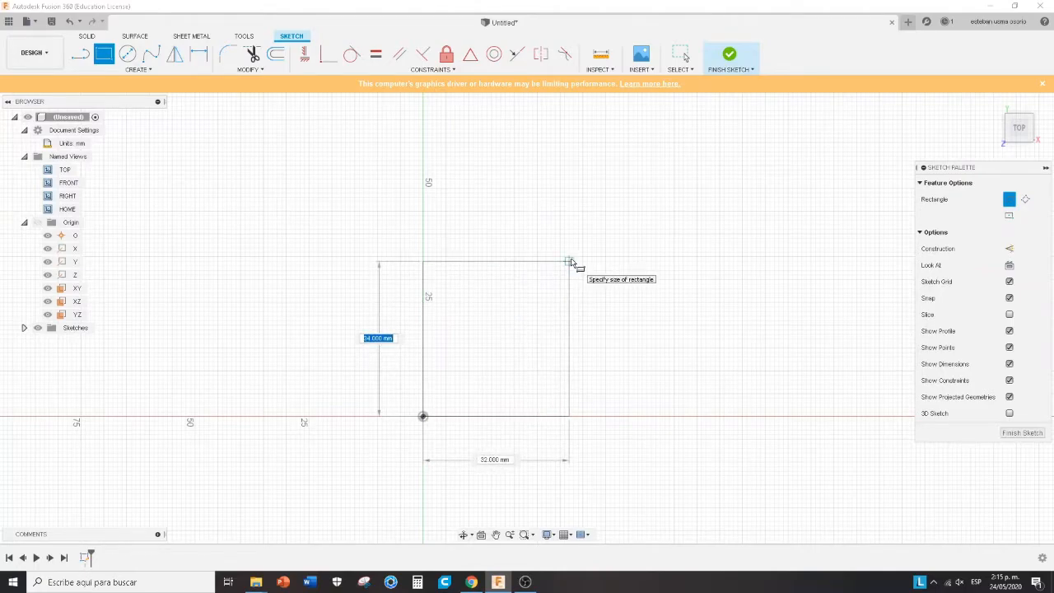
{"action": "type", "text": "6"}
{"action": "type", "text": "0"}
{"action": "key", "text": "Tab"}
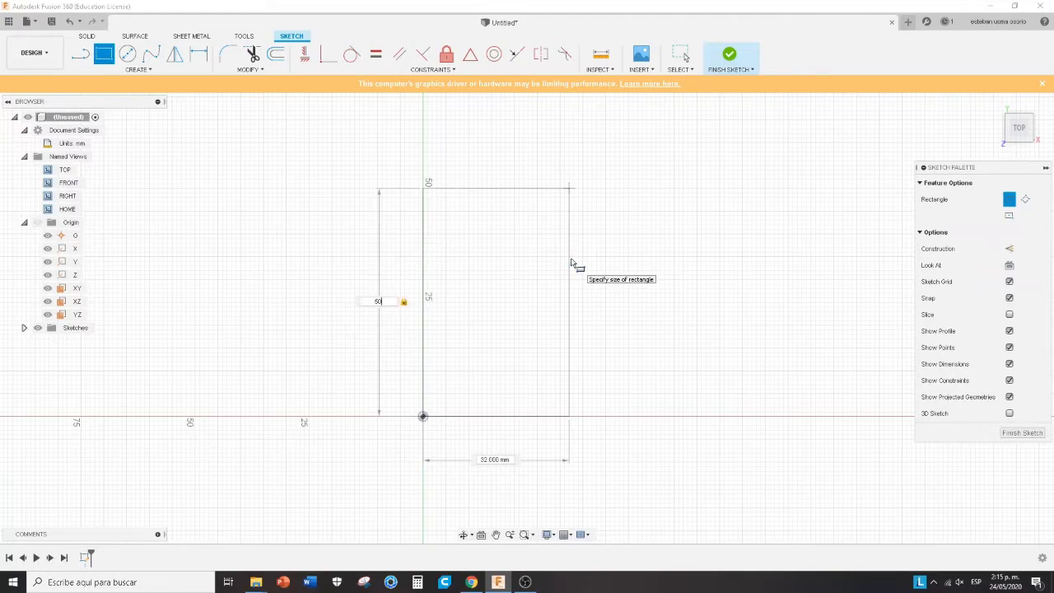
{"action": "key", "text": "Tab"}
{"action": "type", "text": "50"}
{"action": "key", "text": "Tab"}
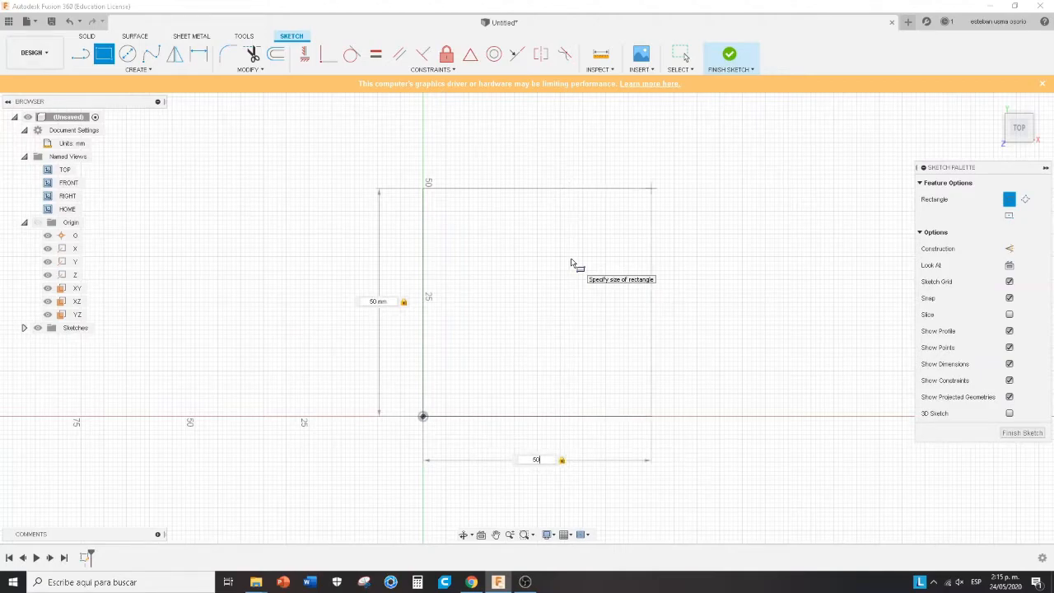
{"action": "key", "text": "Return"}
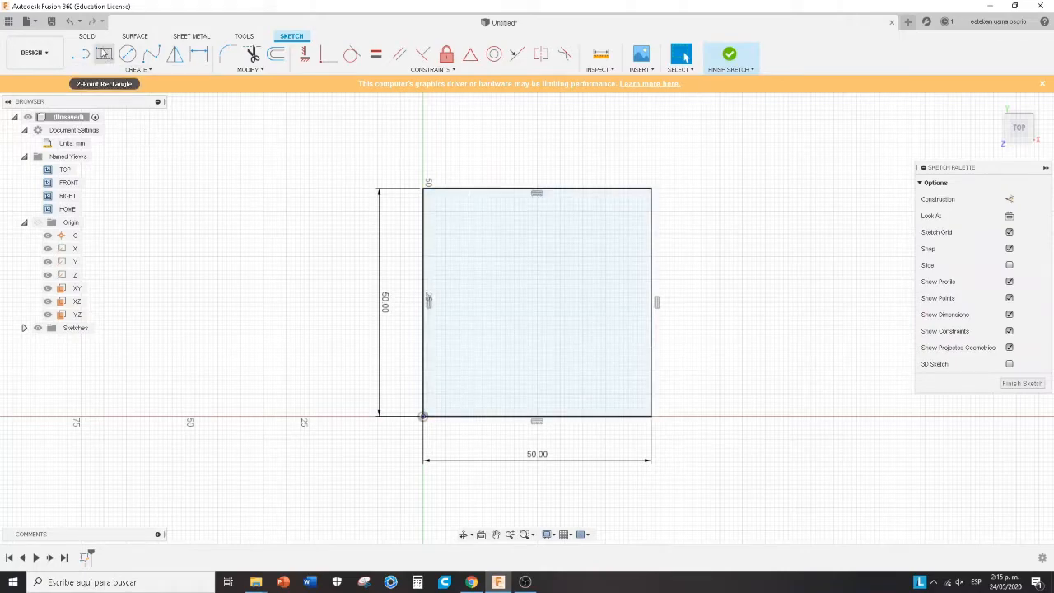
{"action": "left_click", "coordinate": [514, 260]}
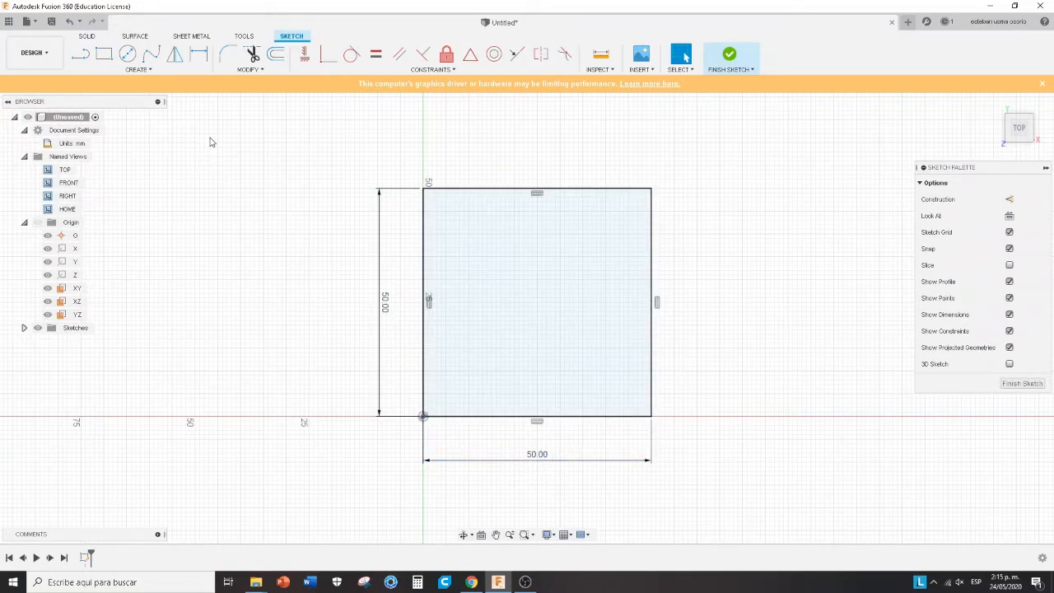
Draw a Center Rectangle centred on the origin, 50 mm high and 50 mm wide
{"action": "left_click", "coordinate": [151, 70]}
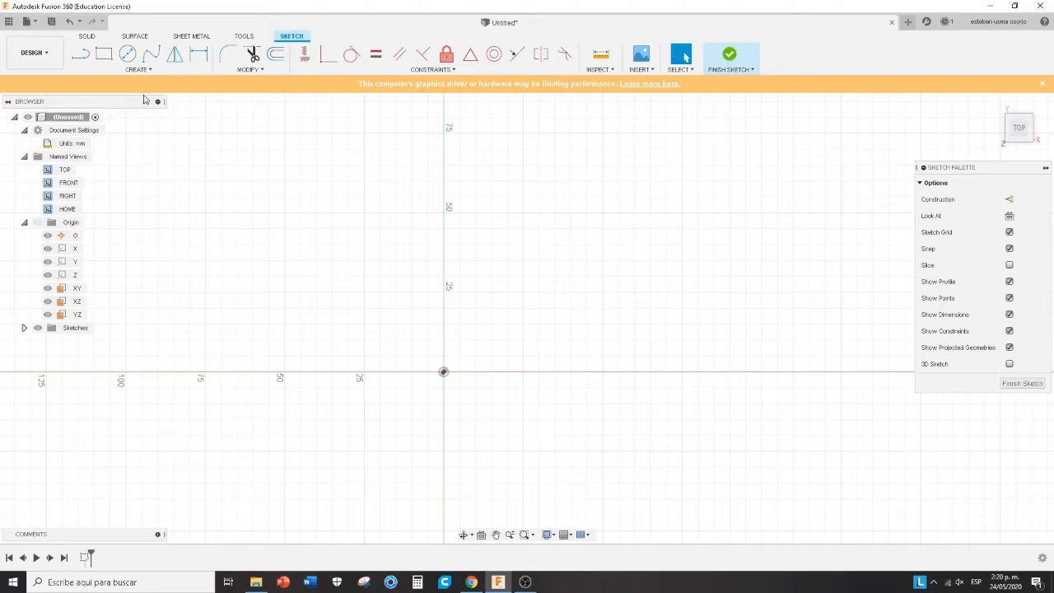
{"action": "left_click", "coordinate": [131, 69]}
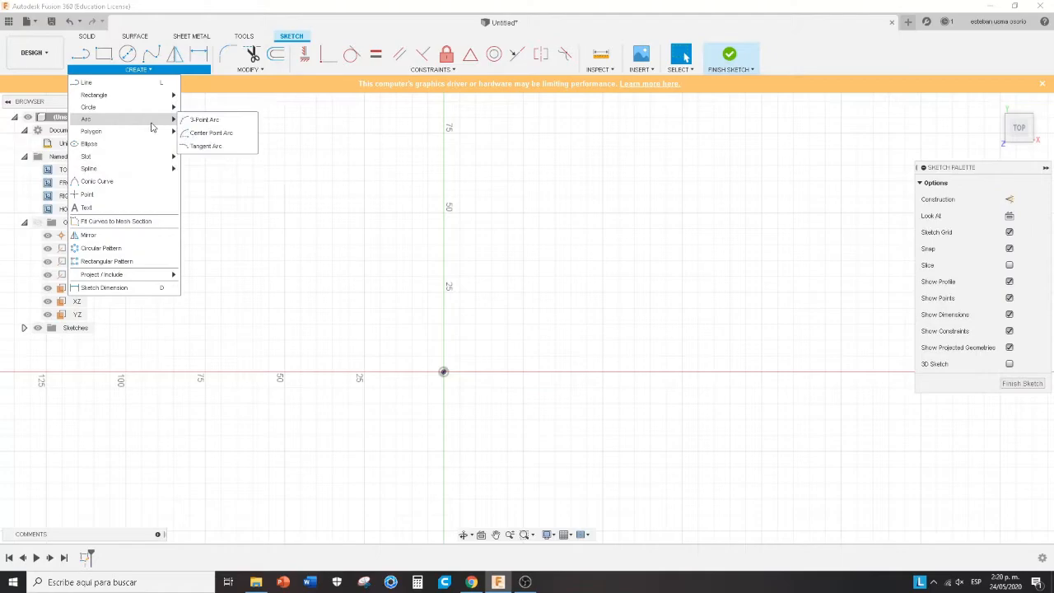
{"action": "mouse_move", "coordinate": [113, 135]}
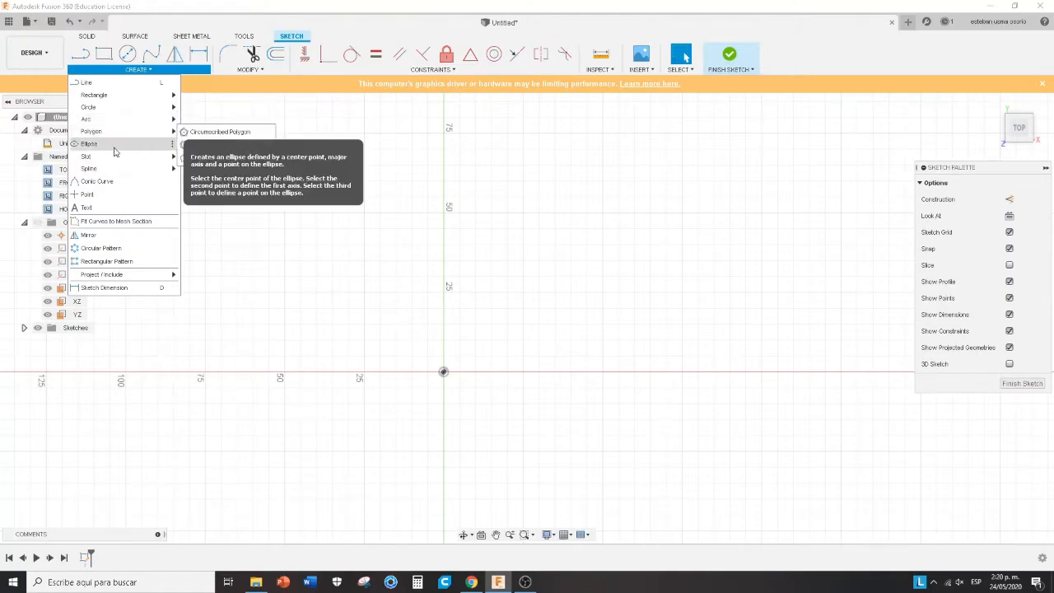
{"action": "mouse_move", "coordinate": [105, 173]}
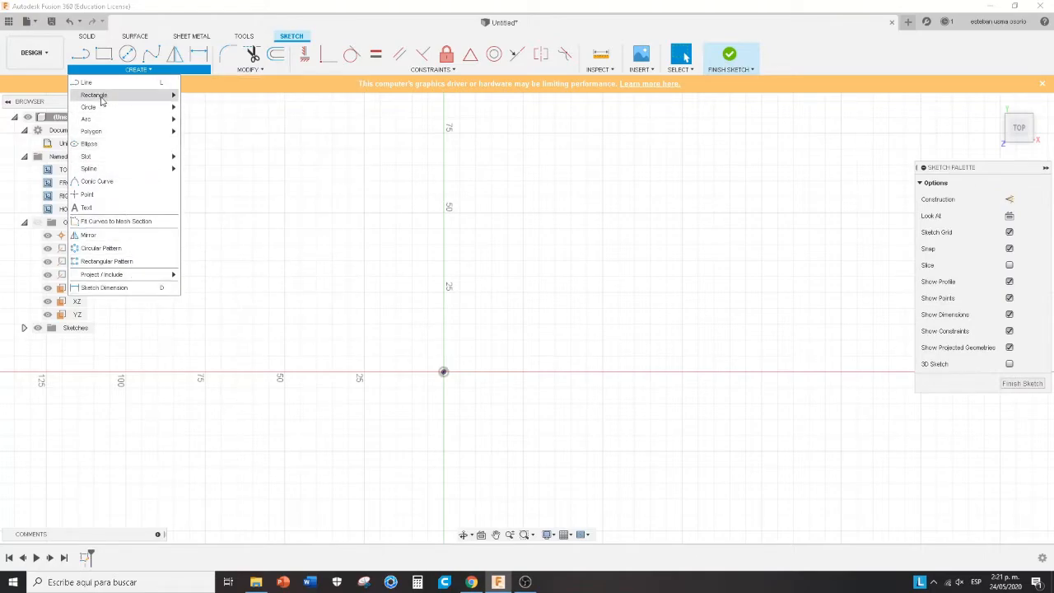
{"action": "mouse_move", "coordinate": [116, 98]}
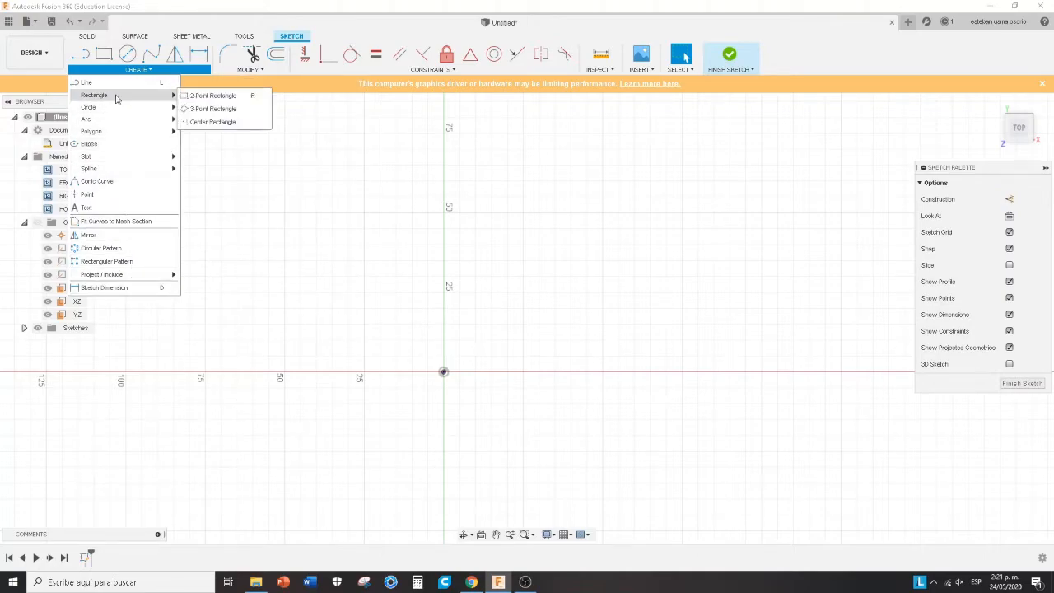
{"action": "left_click", "coordinate": [218, 126]}
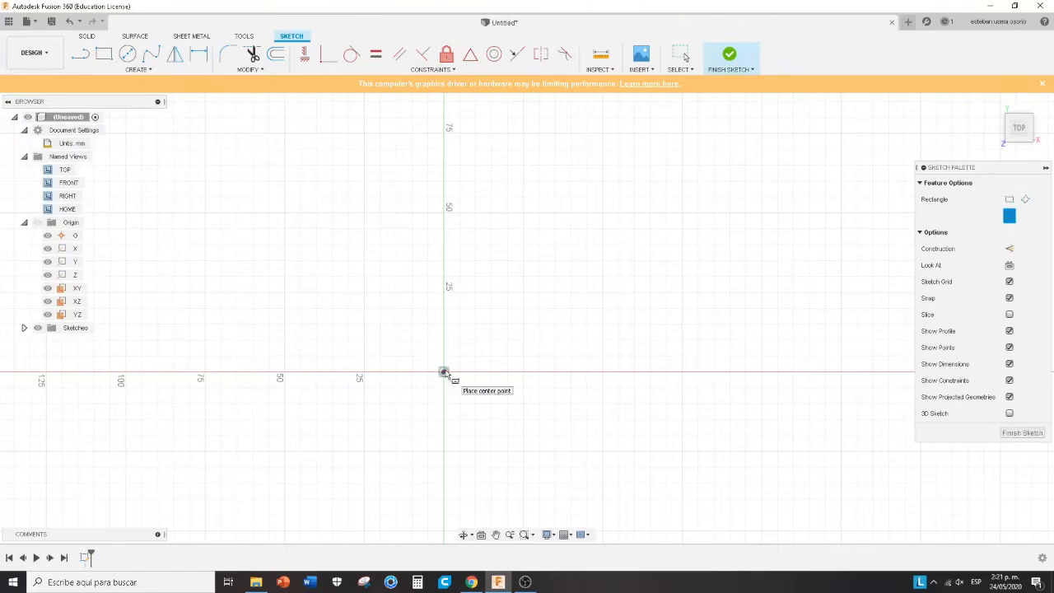
{"action": "left_click", "coordinate": [446, 372]}
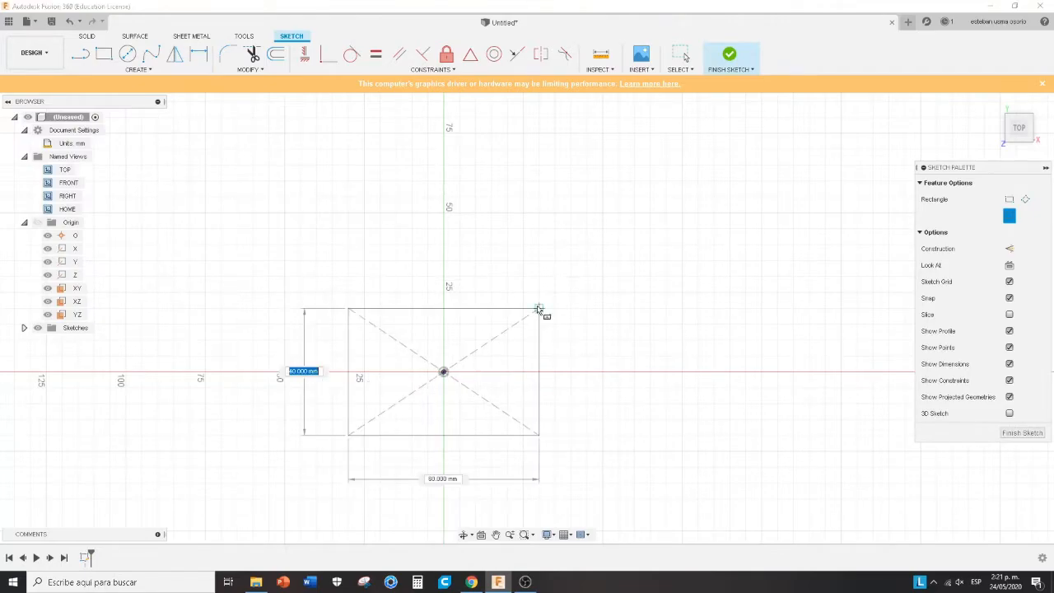
{"action": "scroll", "coordinate": [532, 280], "scroll_direction": "down", "scroll_amount": 2}
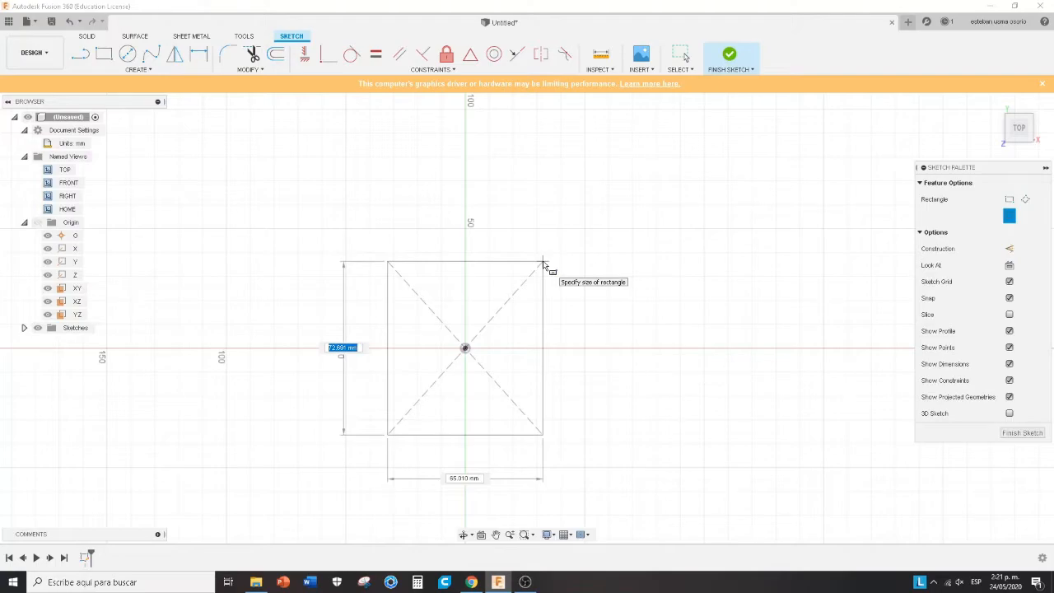
{"action": "type", "text": "50"}
{"action": "key", "text": "Tab"}
{"action": "key", "text": "Tab"}
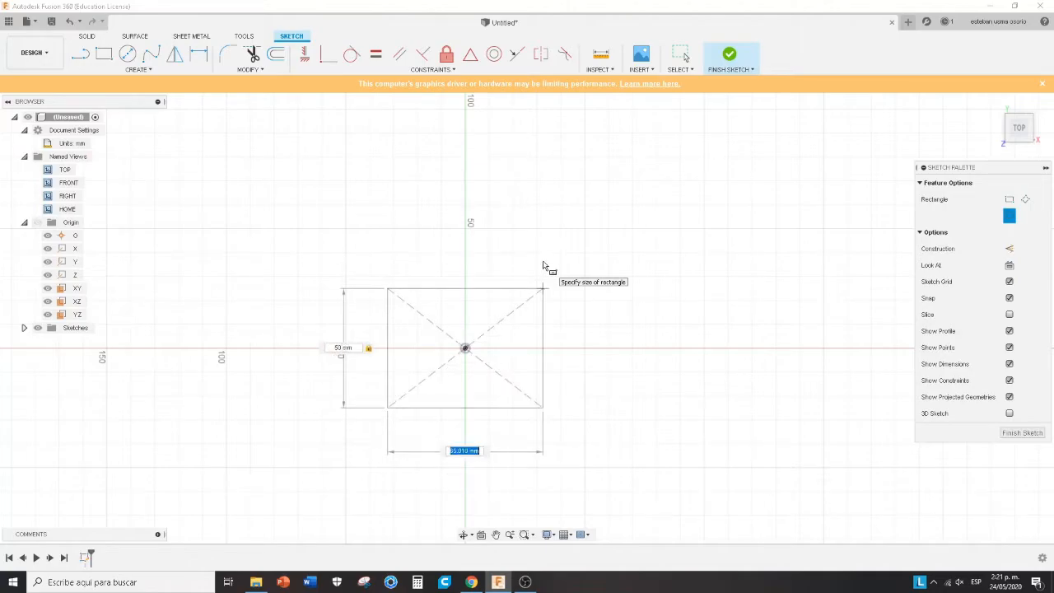
{"action": "type", "text": "50"}
{"action": "key", "text": "Tab"}
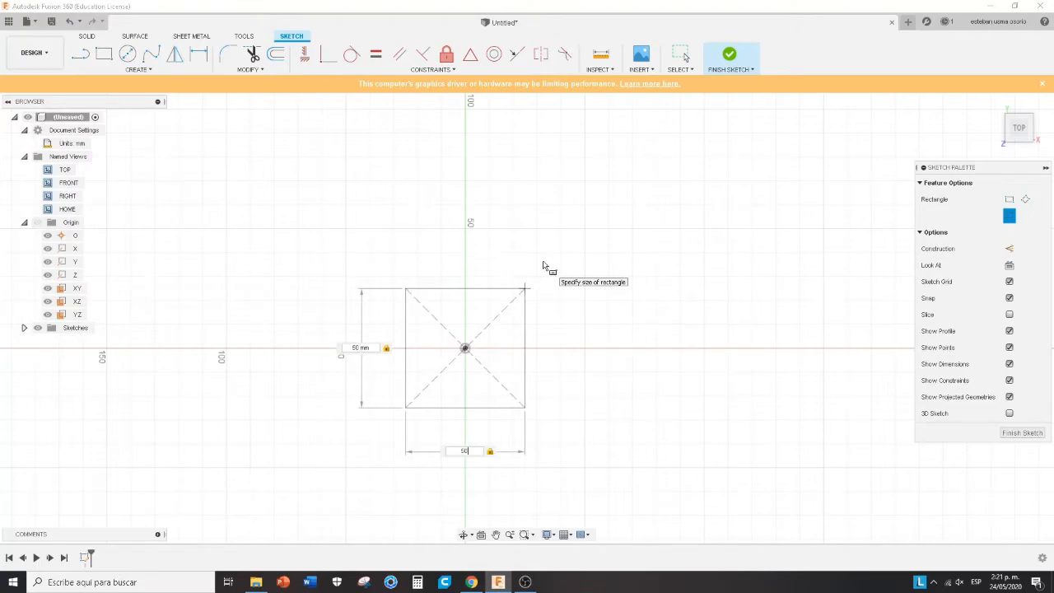
{"action": "key", "text": "Return"}
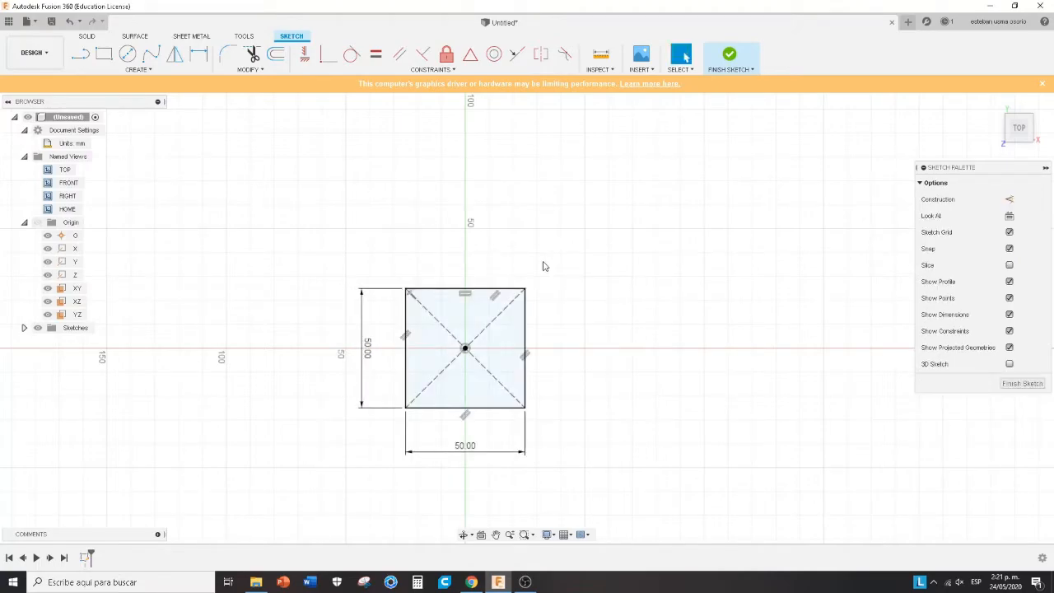
Finish the sketch containing the 50 mm square centred on the origin
{"action": "scroll", "coordinate": [454, 335], "scroll_direction": "up", "scroll_amount": 2}
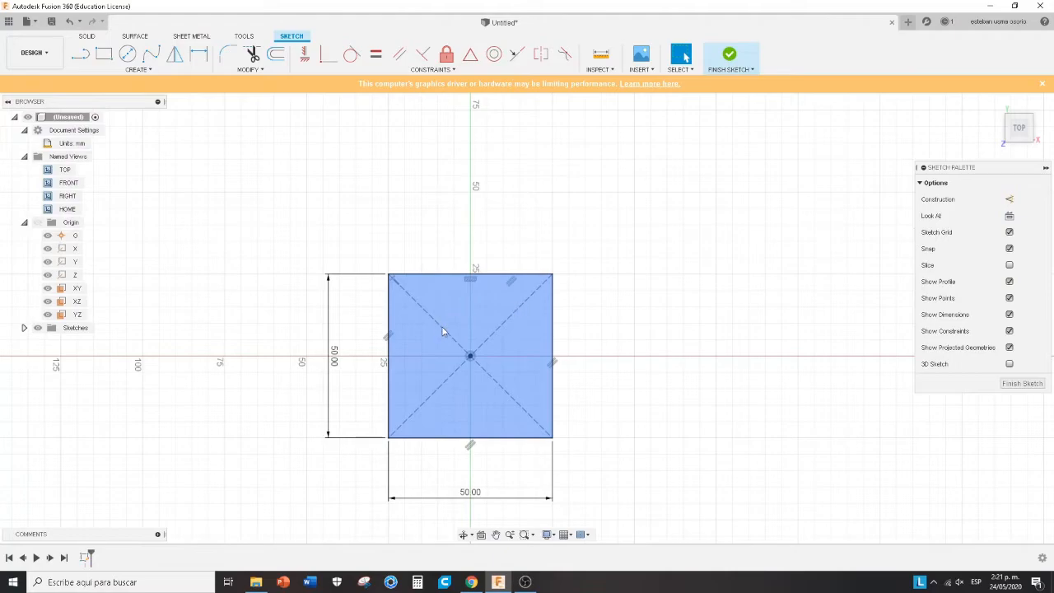
{"action": "scroll", "coordinate": [302, 285], "scroll_direction": "down", "scroll_amount": 1}
{"action": "scroll", "coordinate": [302, 286], "scroll_direction": "up", "scroll_amount": 1}
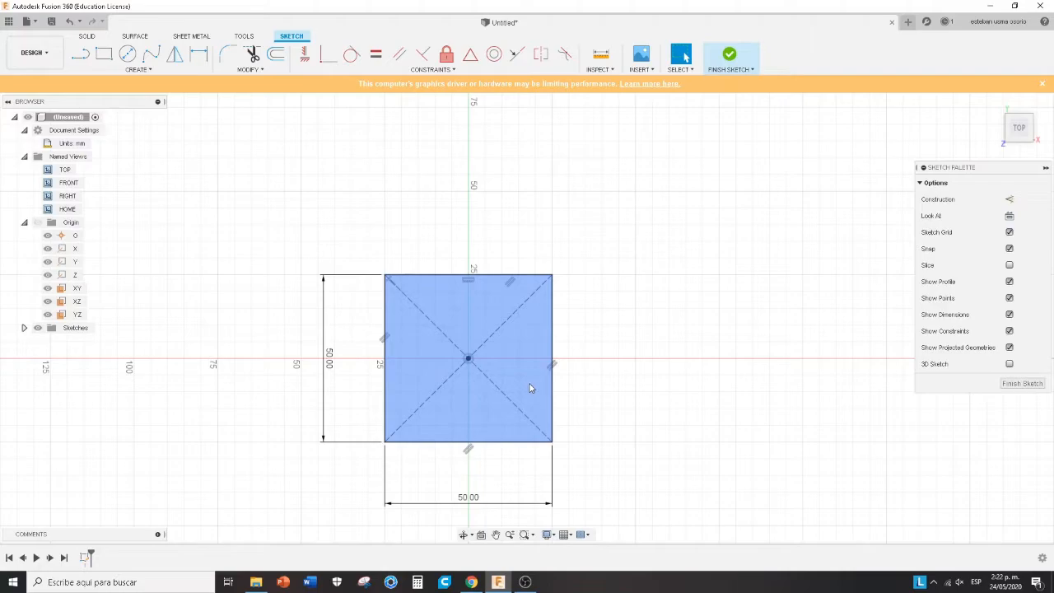
{"action": "scroll", "coordinate": [544, 223], "scroll_direction": "down", "scroll_amount": 1}
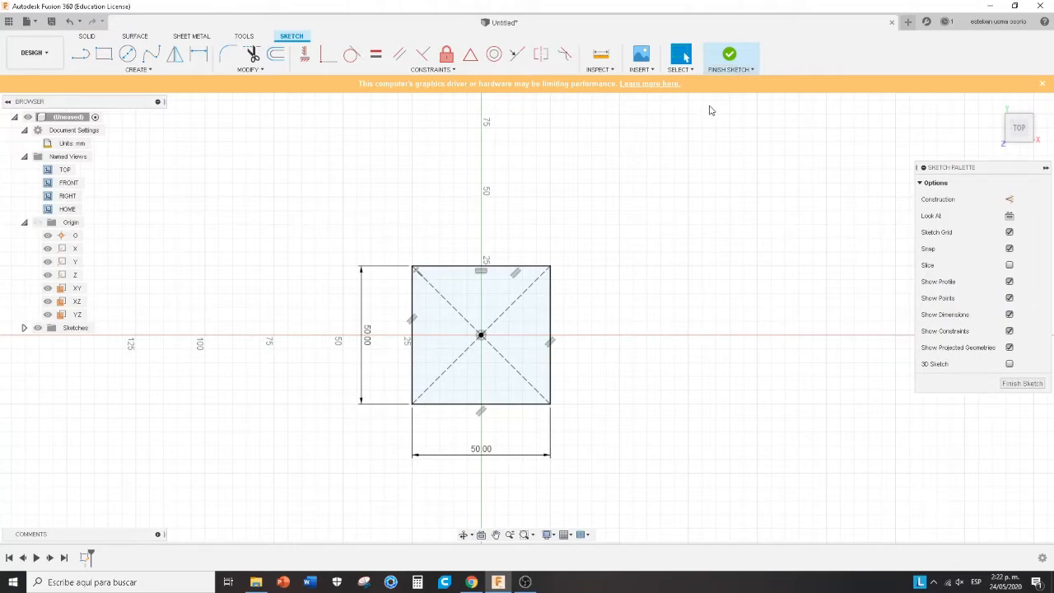
{"action": "left_click", "coordinate": [730, 54]}
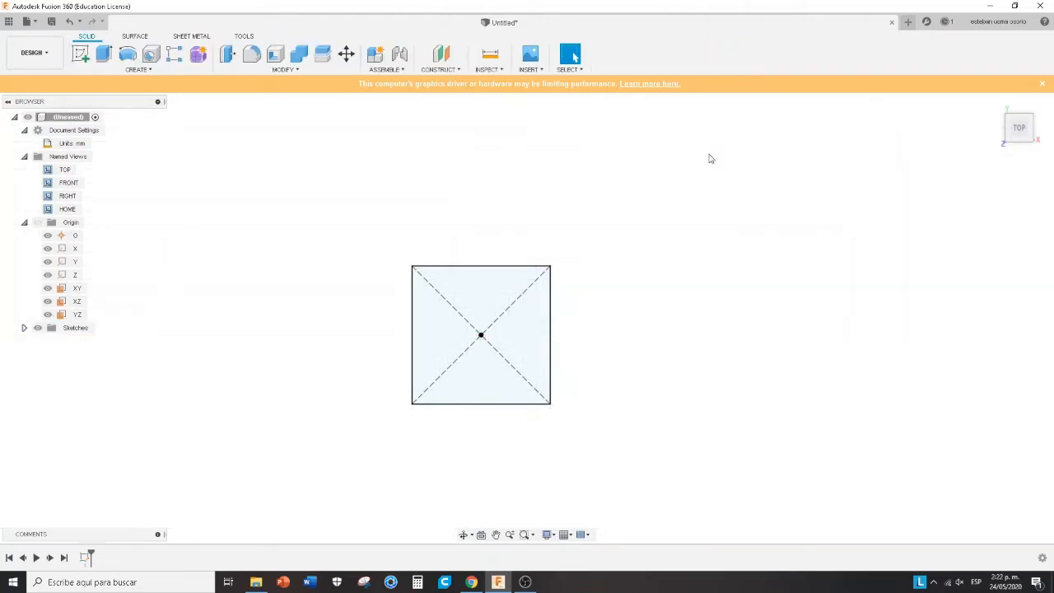
Examine the finished square sketch by panning the view around it and zooming in and out
{"action": "scroll", "coordinate": [593, 390], "scroll_direction": "down", "scroll_amount": 2}
{"action": "middle_click_drag", "start_coordinate": [591, 347], "coordinate": [624, 348]}
{"action": "mouse_move", "coordinate": [1019, 130]}
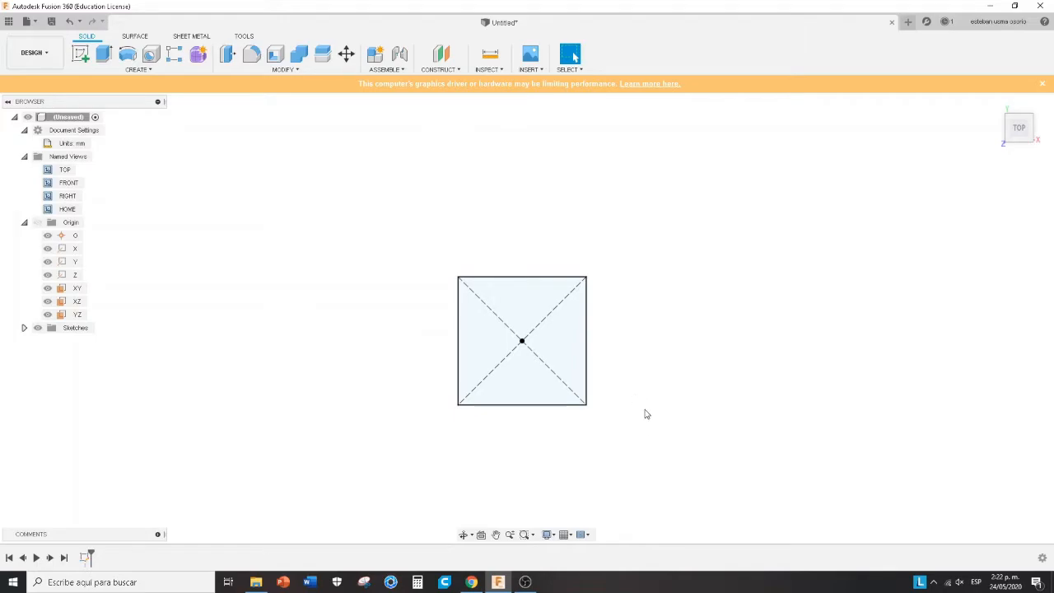
{"action": "mouse_move", "coordinate": [646, 402]}
{"action": "middle_mouse_down"}
{"action": "mouse_move", "coordinate": [670, 424]}
{"action": "mouse_move", "coordinate": [576, 296]}
{"action": "mouse_move", "coordinate": [519, 423]}
{"action": "middle_mouse_up"}
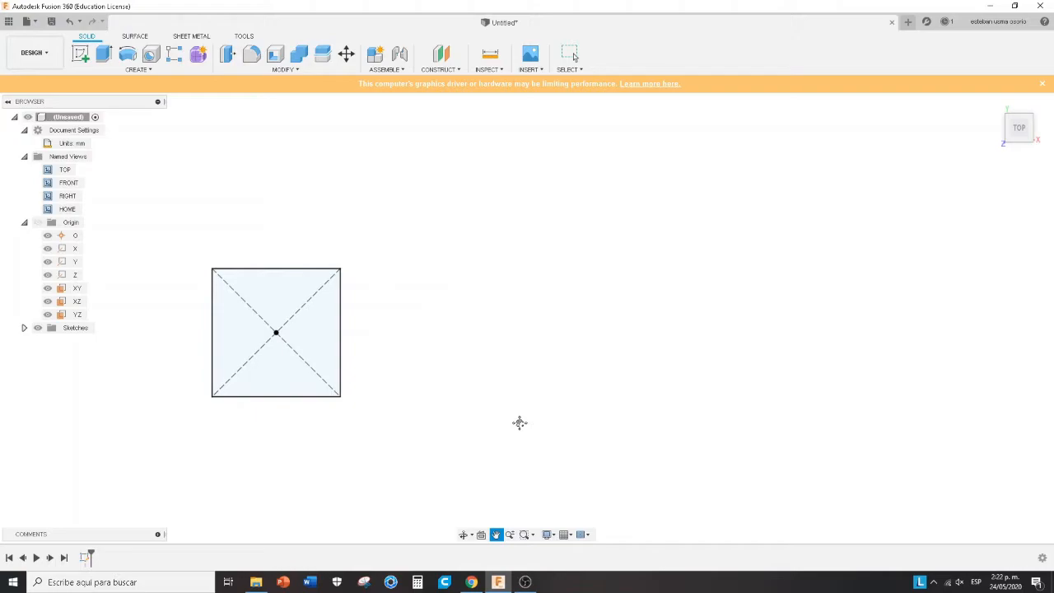
{"action": "left_click_drag", "start_coordinate": [520, 422], "coordinate": [598, 429]}
{"action": "middle_click_drag", "start_coordinate": [598, 429], "coordinate": [704, 392]}
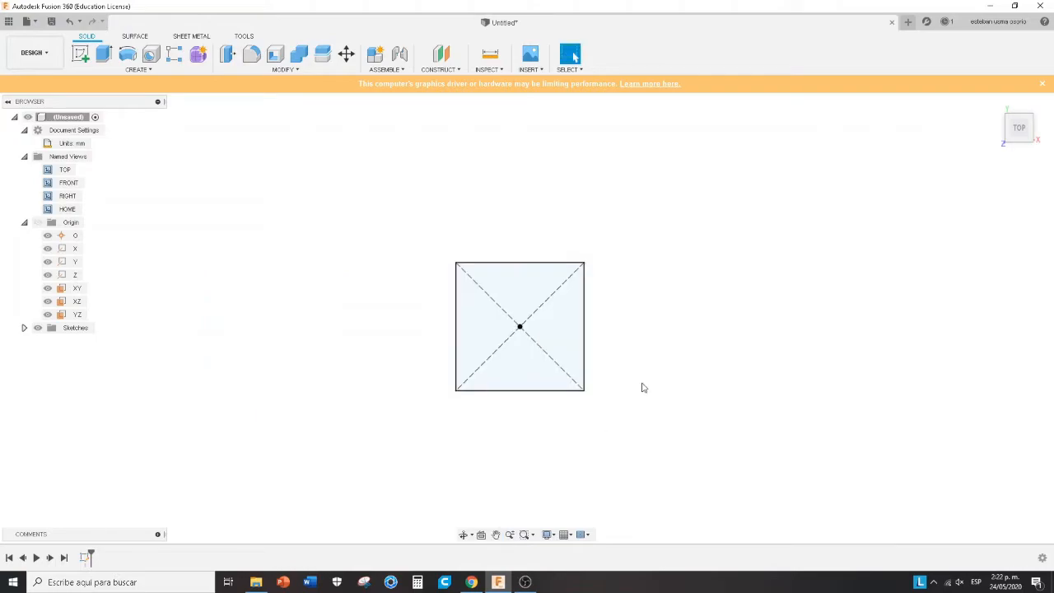
{"action": "scroll", "coordinate": [645, 378], "scroll_direction": "up", "scroll_amount": 2}
{"action": "scroll", "coordinate": [643, 376], "scroll_direction": "down", "scroll_amount": 4}
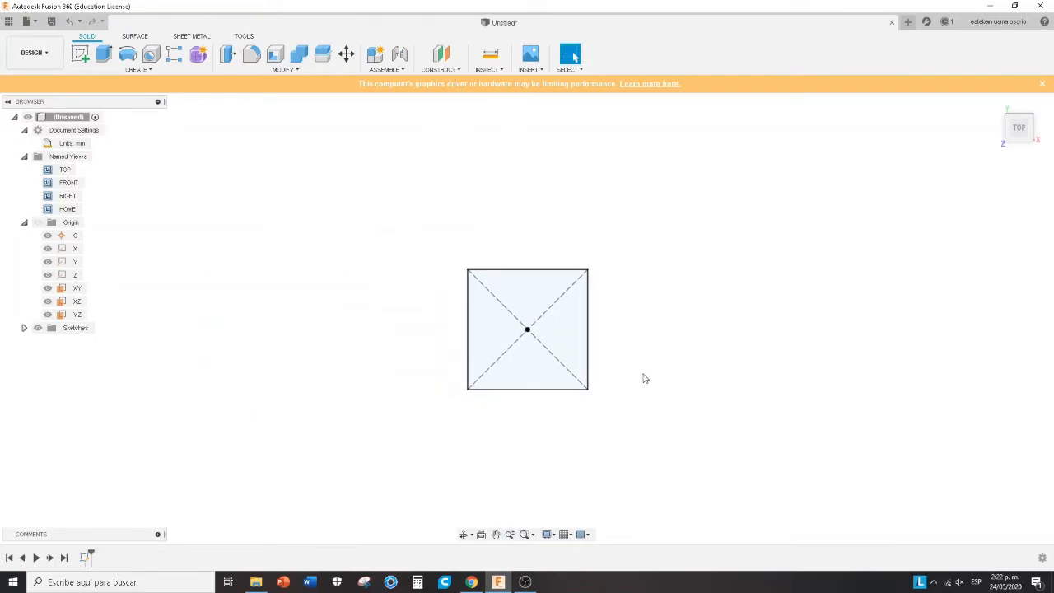
{"action": "scroll", "coordinate": [639, 354], "scroll_direction": "up", "scroll_amount": 3}
{"action": "scroll", "coordinate": [632, 313], "scroll_direction": "up", "scroll_amount": 3}
{"action": "scroll", "coordinate": [633, 338], "scroll_direction": "down", "scroll_amount": 3}
{"action": "scroll", "coordinate": [635, 340], "scroll_direction": "up", "scroll_amount": 3}
{"action": "scroll", "coordinate": [576, 330], "scroll_direction": "down", "scroll_amount": 4}
{"action": "scroll", "coordinate": [683, 367], "scroll_direction": "up", "scroll_amount": 5}
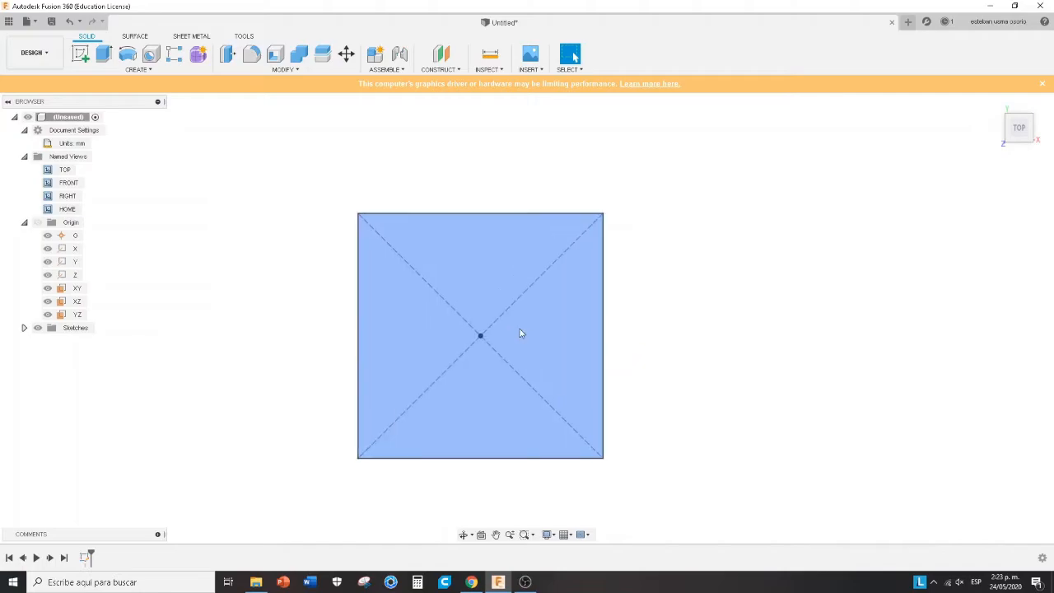
Examine the commands in the marking menu and its Sketch submenu, with the square sketch seen from an angle
{"action": "scroll", "coordinate": [587, 357], "scroll_direction": "down", "scroll_amount": 2}
{"action": "scroll", "coordinate": [585, 357], "scroll_direction": "up", "scroll_amount": 3}
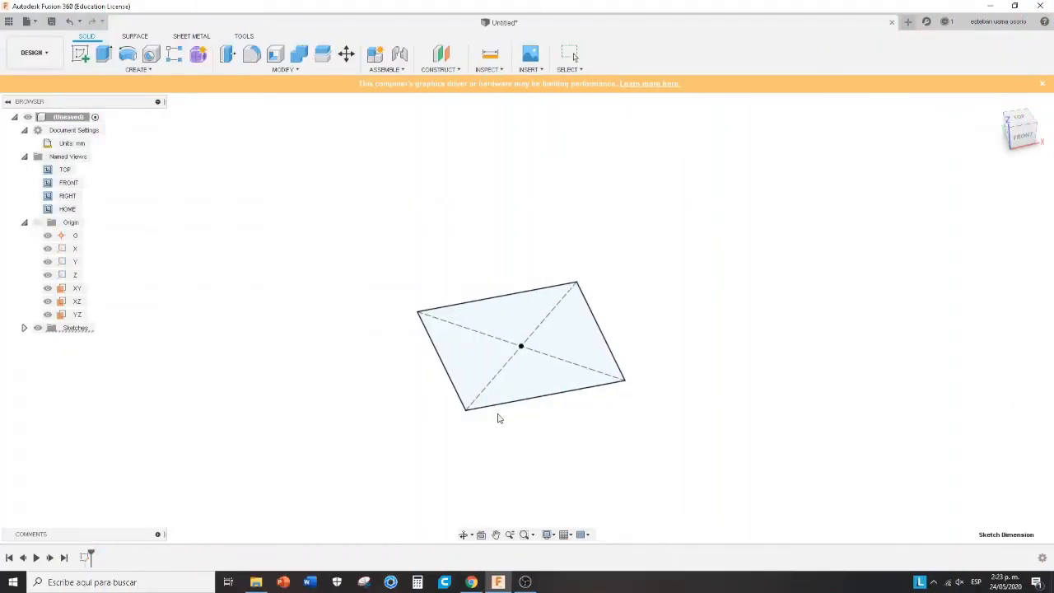
{"action": "key", "text": "Escape"}
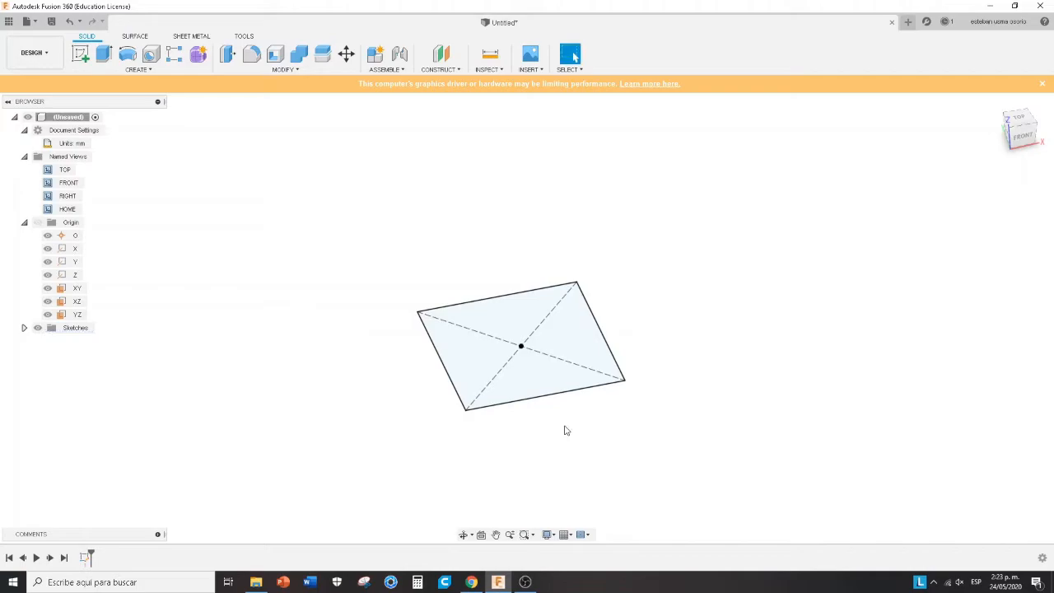
{"action": "right_click", "coordinate": [700, 361]}
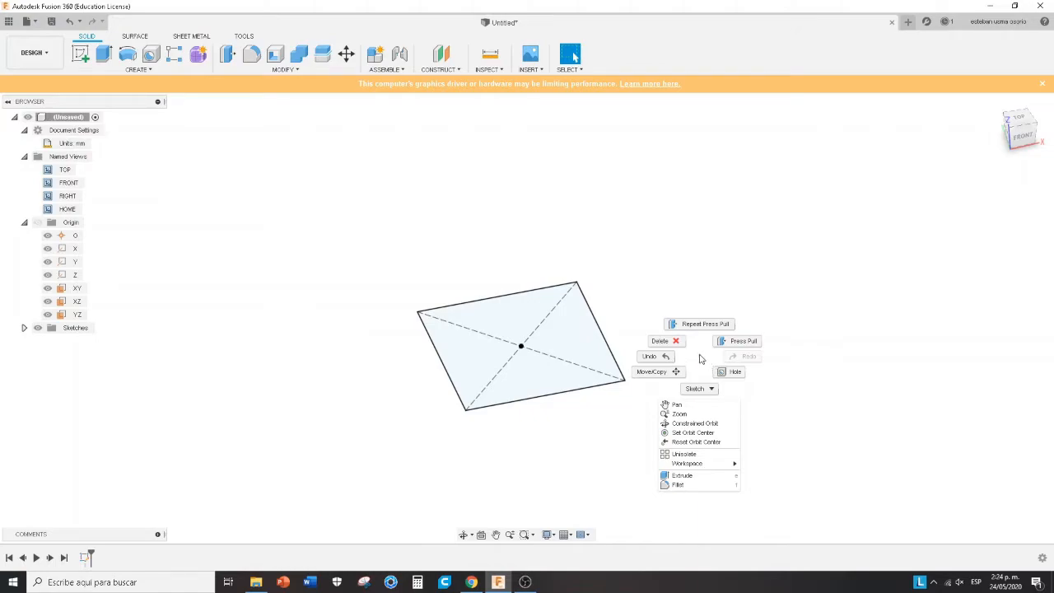
{"action": "left_click", "coordinate": [700, 359]}
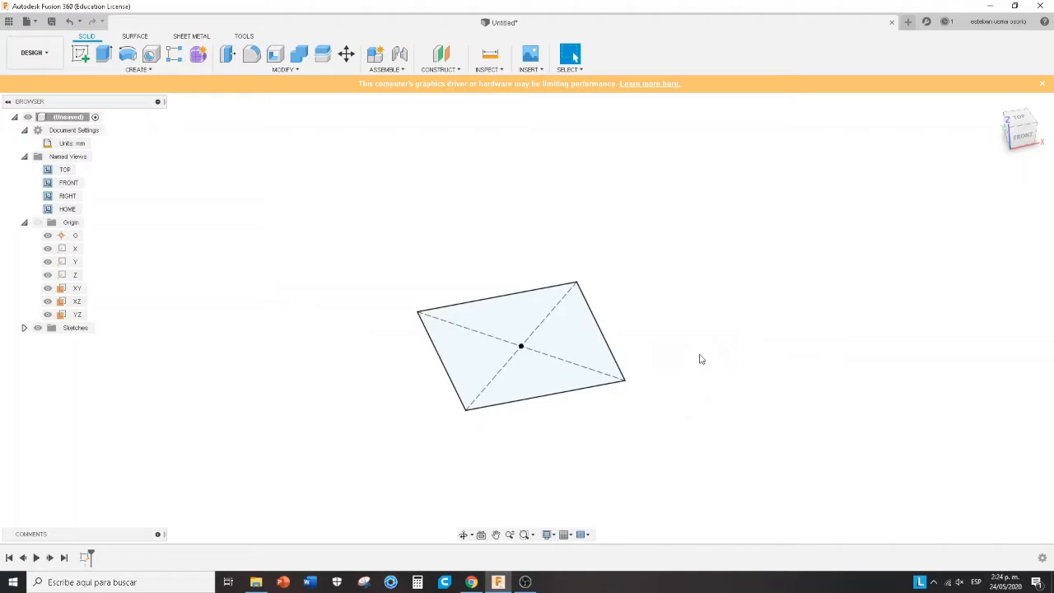
{"action": "right_click", "coordinate": [701, 359]}
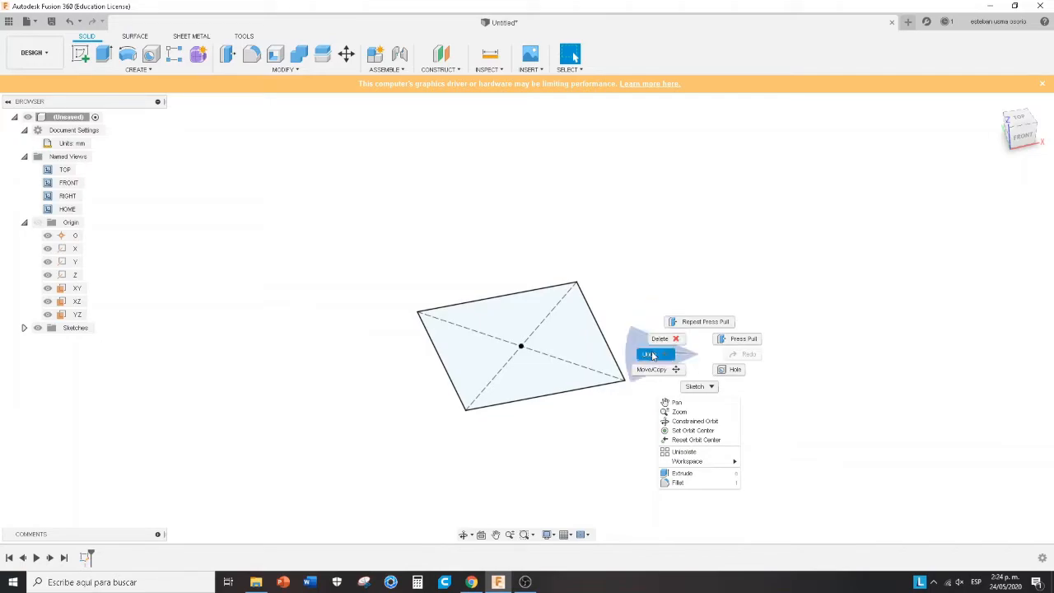
{"action": "left_click", "coordinate": [698, 385]}
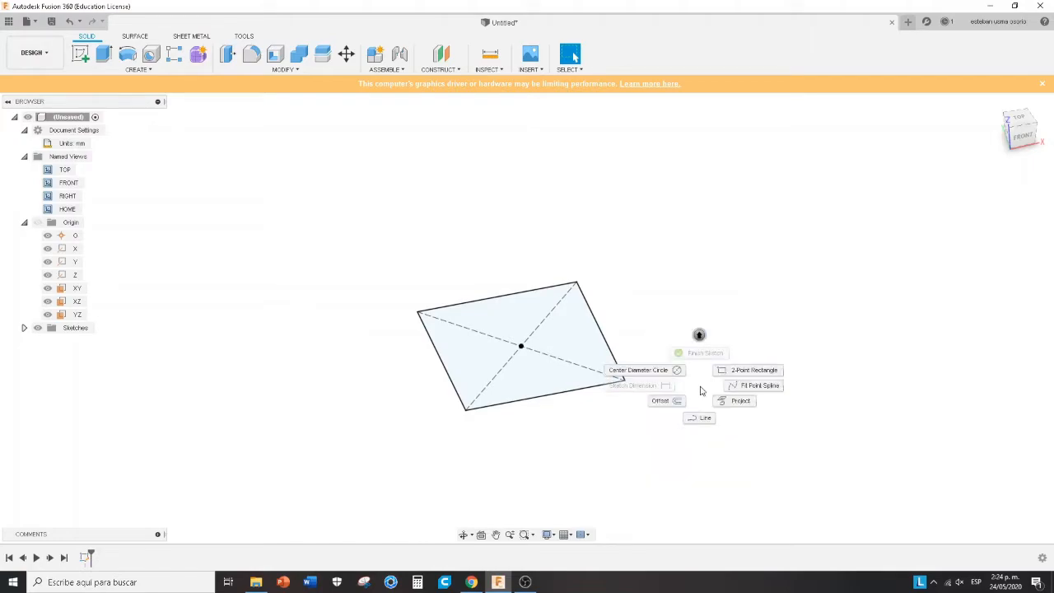
{"action": "left_click", "coordinate": [704, 295]}
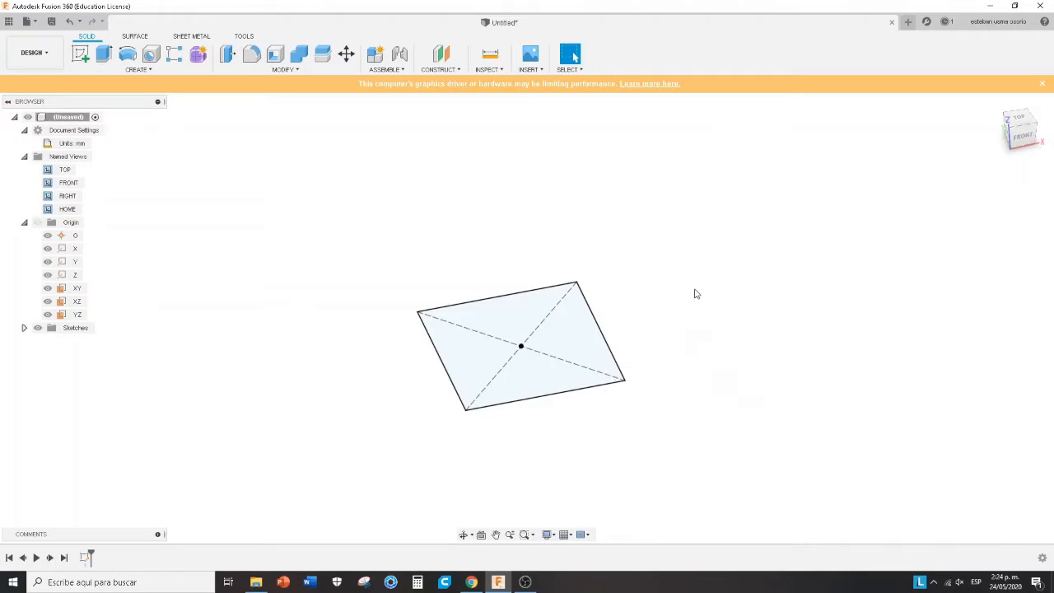
{"action": "right_click", "coordinate": [692, 346]}
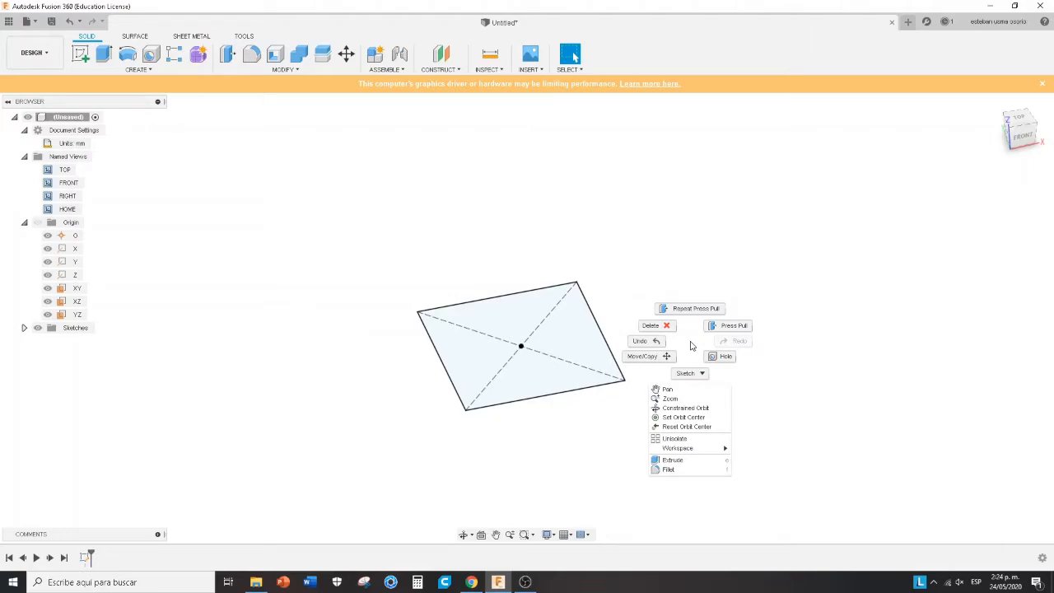
{"action": "left_click", "coordinate": [691, 341]}
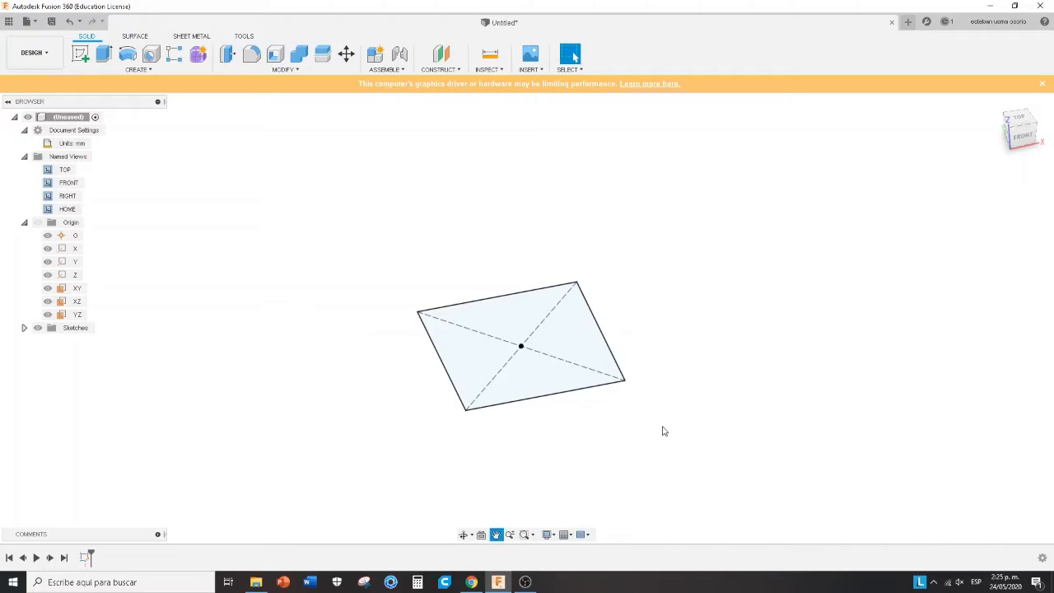
{"action": "middle_click_drag", "start_coordinate": [664, 430], "coordinate": [659, 398]}
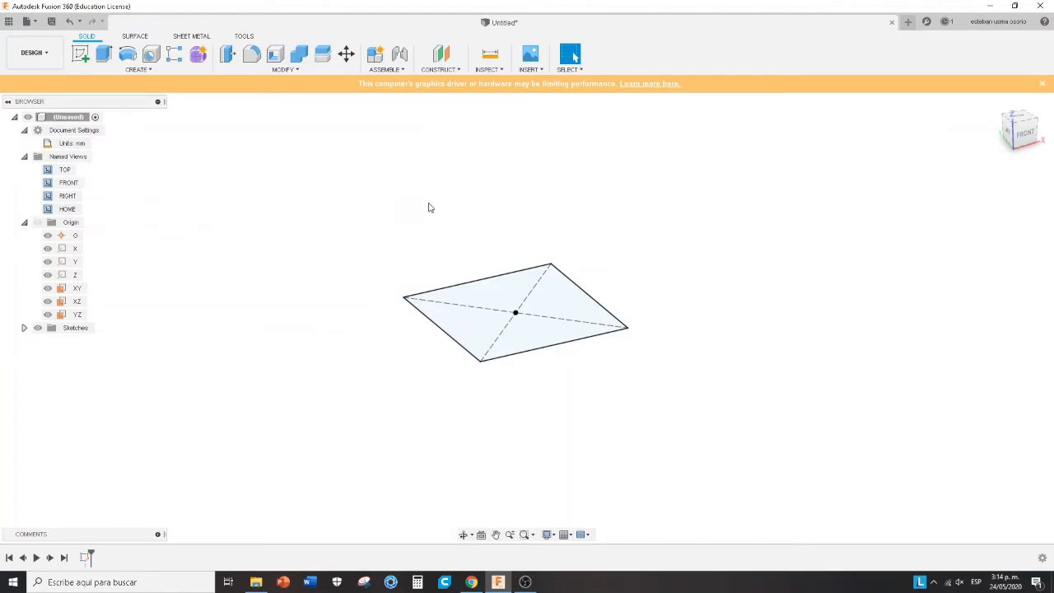
Start an Extrude of the square profile with the direction set to One Side
{"action": "left_click", "coordinate": [519, 285]}
{"action": "key", "text": "e"}
{"action": "left_click", "coordinate": [1029, 311]}
{"action": "left_click", "coordinate": [104, 54]}
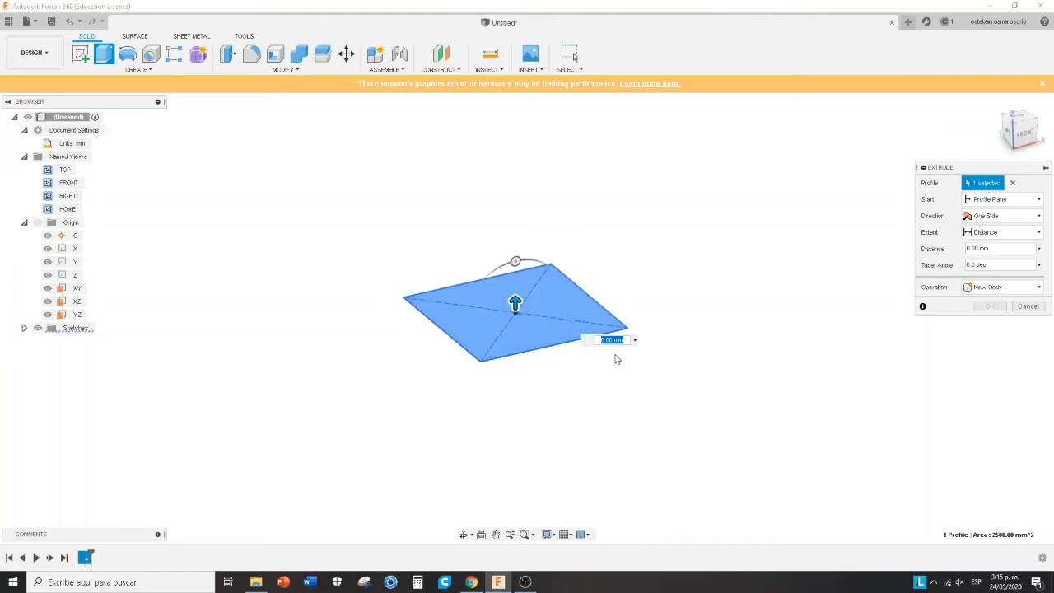
{"action": "left_click", "coordinate": [992, 216]}
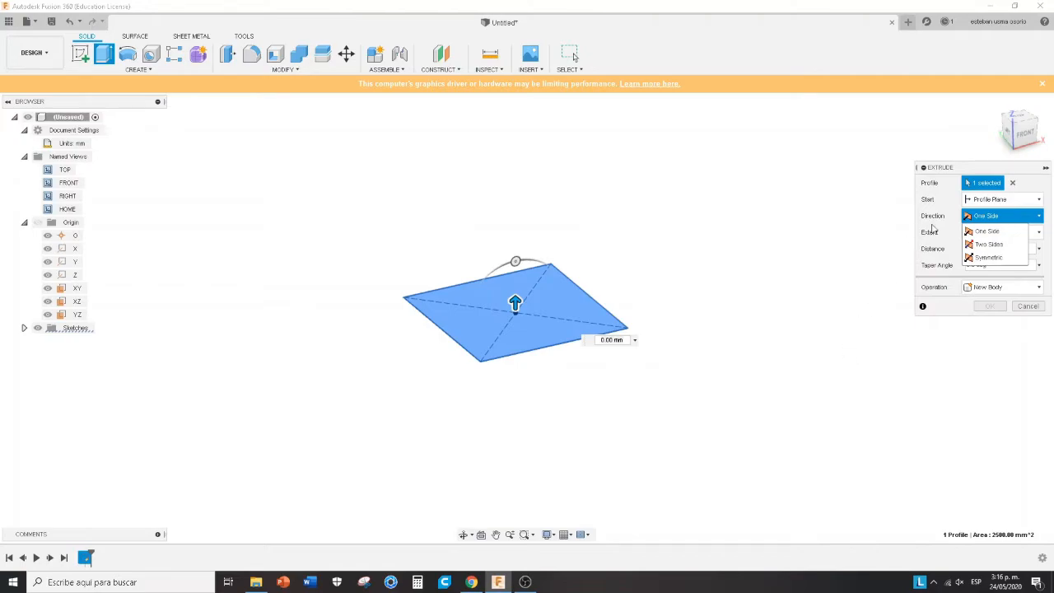
{"action": "left_click", "coordinate": [1002, 218]}
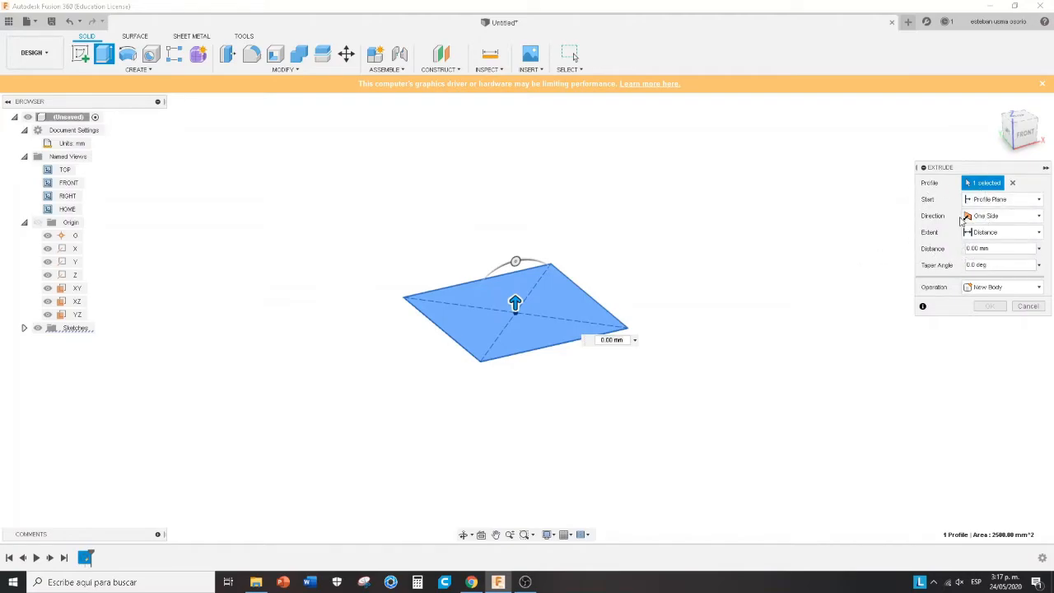
{"action": "left_click", "coordinate": [994, 216]}
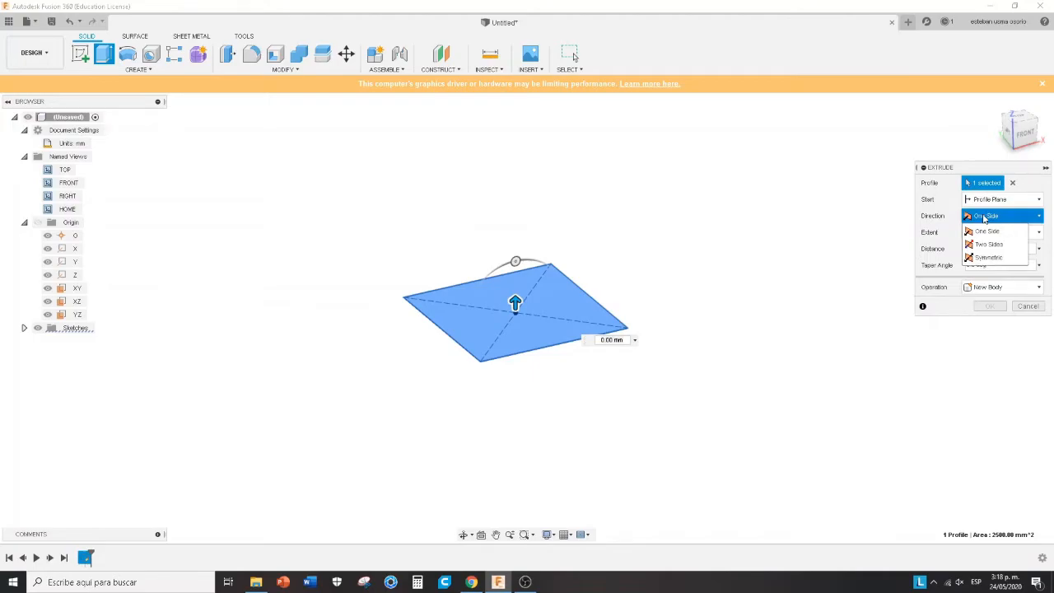
{"action": "left_click", "coordinate": [999, 231]}
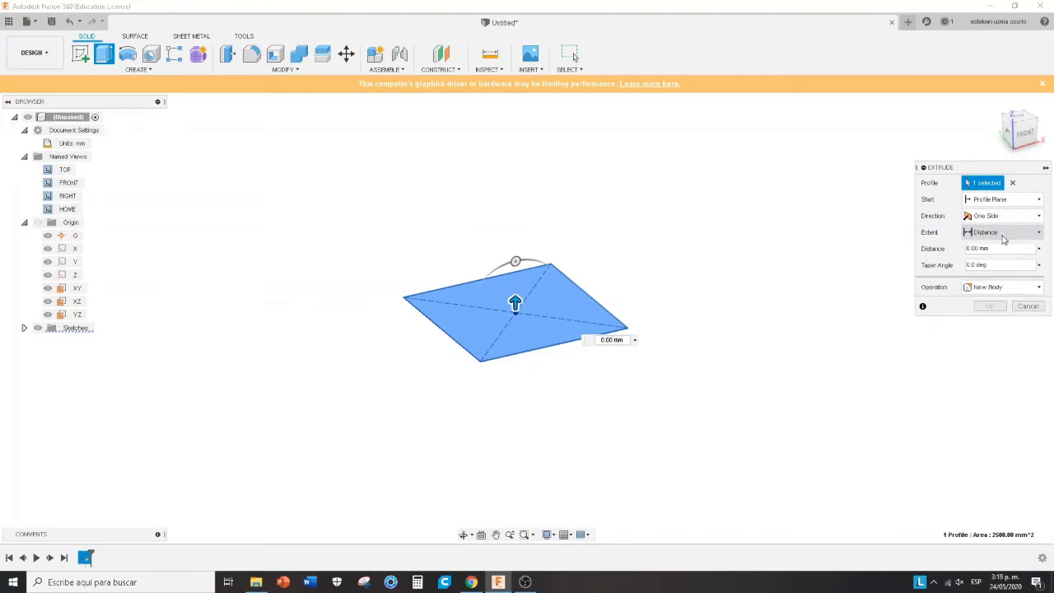
Set the extrusion's extent to Distance with a value of 50 mm
{"action": "left_click", "coordinate": [980, 233]}
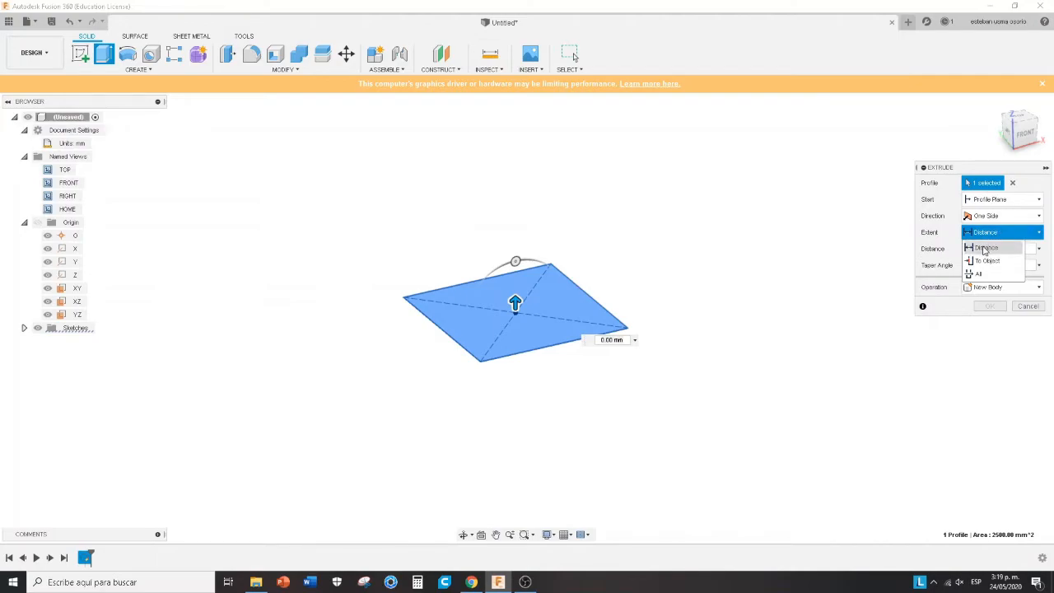
{"action": "left_click", "coordinate": [985, 249]}
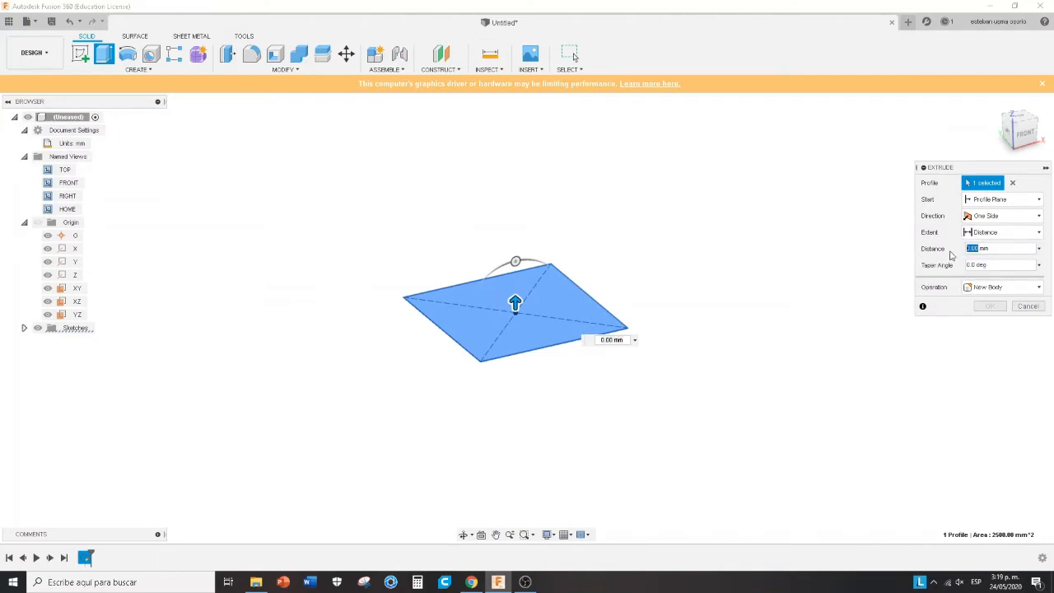
{"action": "type", "text": "50"}
{"action": "key", "text": "Tab"}
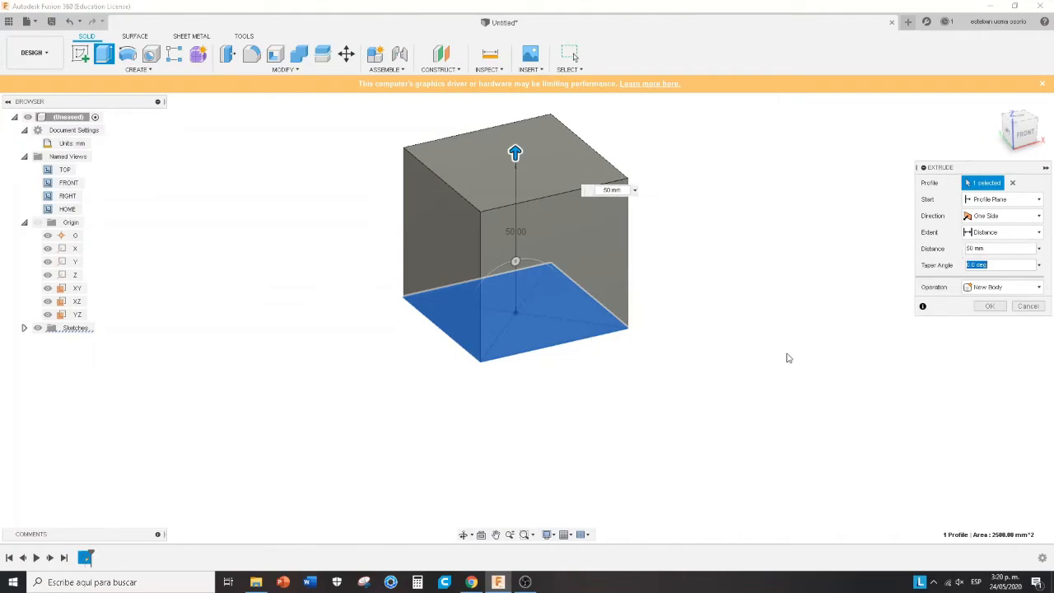
Set the extrusion direction to Two Sides, with 10 mm on Side 1 and 20 mm on Side 2
{"action": "left_click", "coordinate": [995, 220]}
{"action": "left_click", "coordinate": [980, 247]}
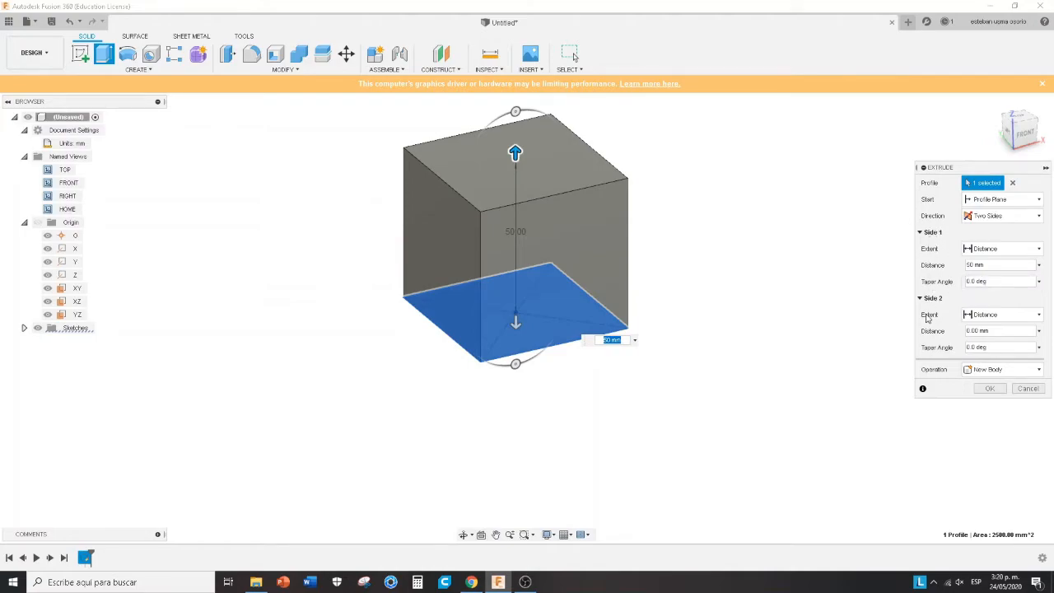
{"action": "left_click", "coordinate": [971, 265]}
{"action": "double_click", "coordinate": [972, 265]}
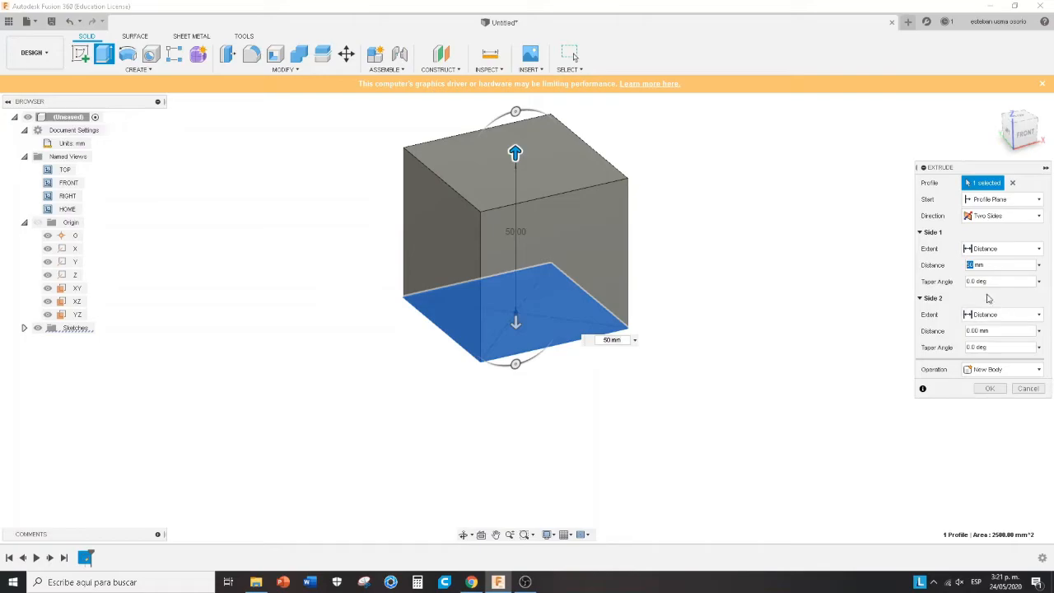
{"action": "type", "text": "10"}
{"action": "key", "text": "Tab"}
{"action": "key", "text": "Tab"}
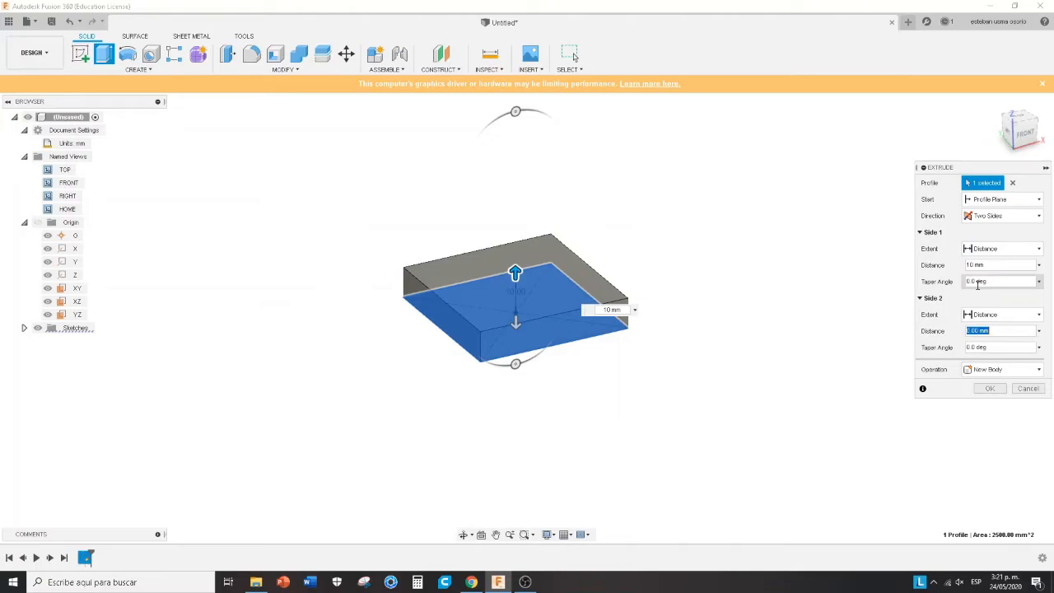
{"action": "type", "text": "20"}
{"action": "key", "text": "Tab"}
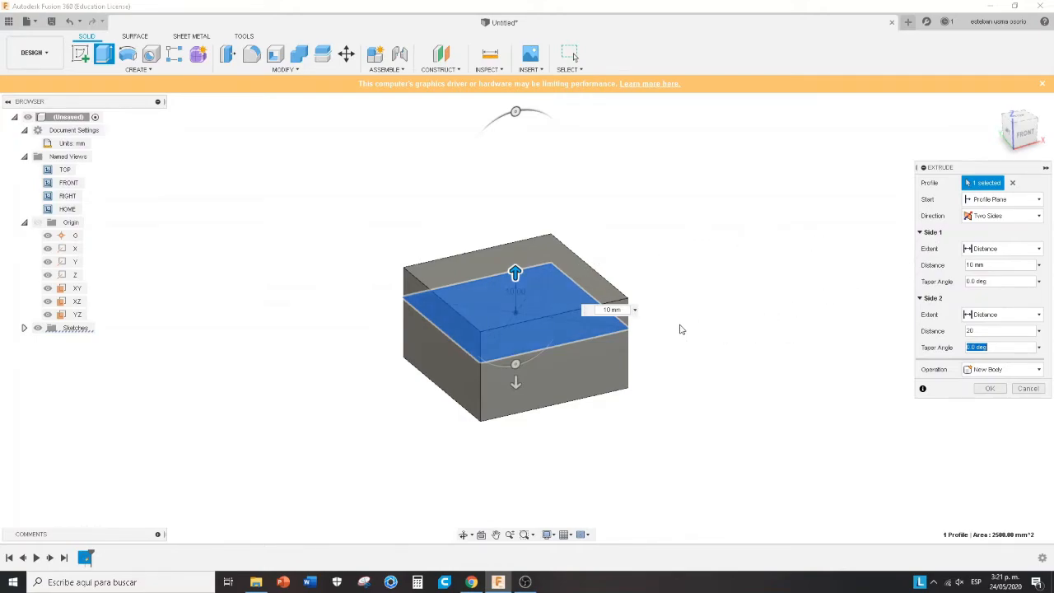
Change the extrusion direction to Symmetric with a distance of 50 mm
{"action": "left_click", "coordinate": [999, 217]}
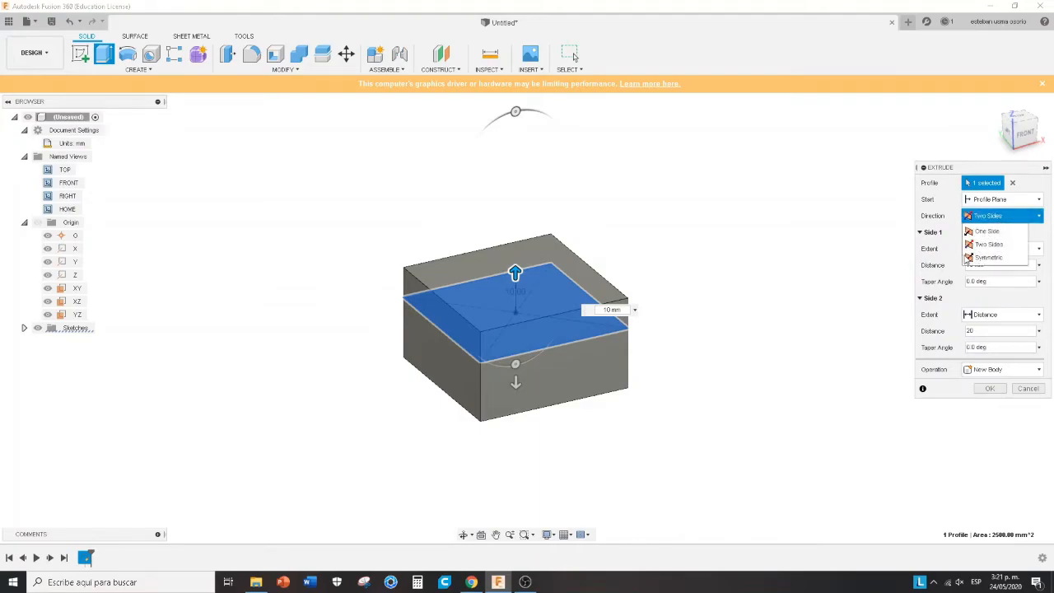
{"action": "left_click", "coordinate": [989, 258]}
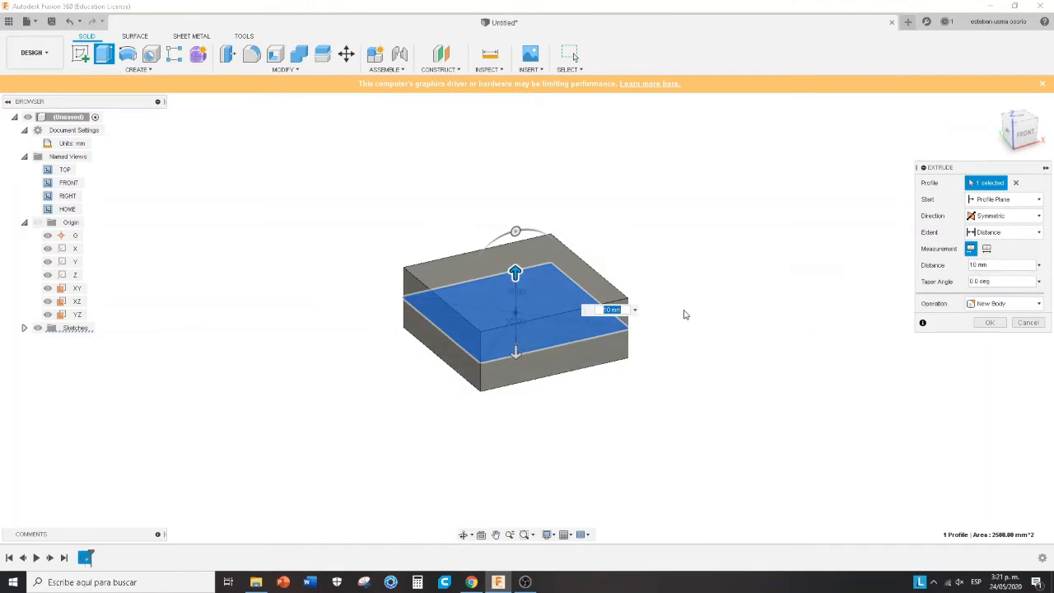
{"action": "type", "text": "50"}
{"action": "key", "text": "Tab"}
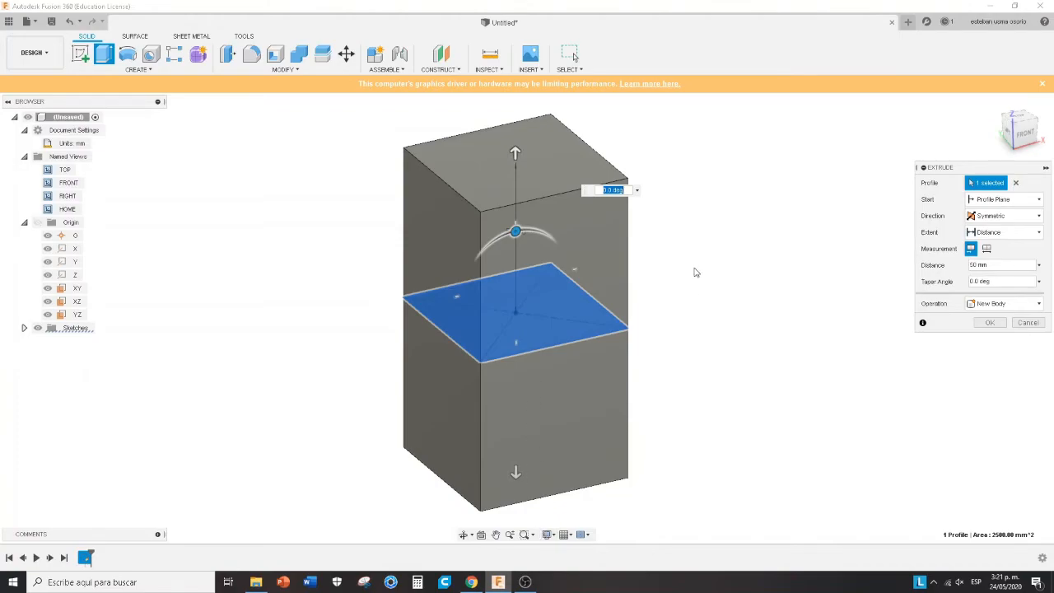
Set the extrusion direction to One Side and complete the 50 mm cube as a new body
{"action": "left_click", "coordinate": [1001, 219]}
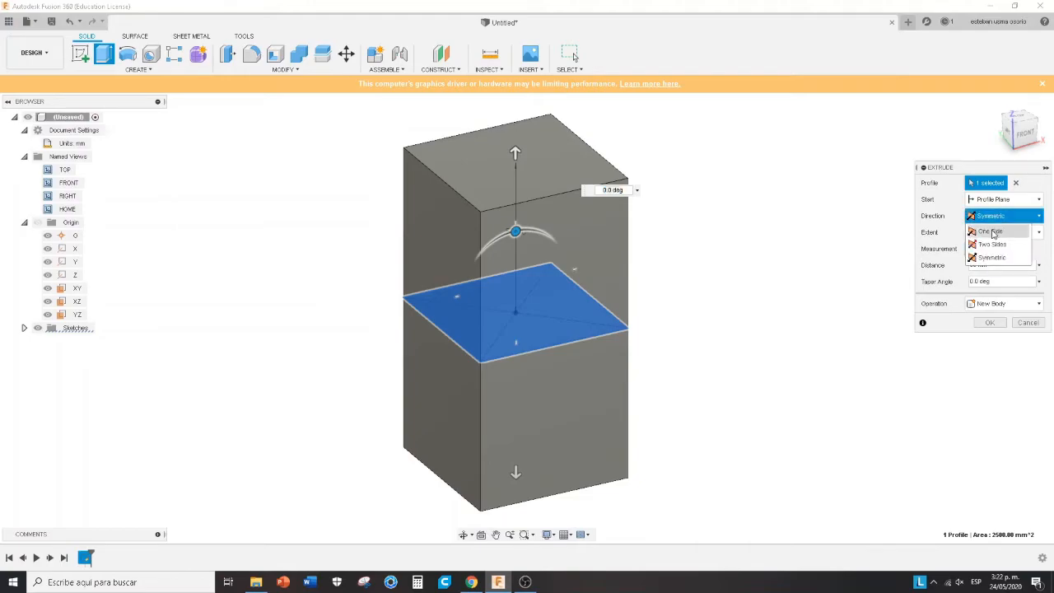
{"action": "left_click", "coordinate": [991, 232]}
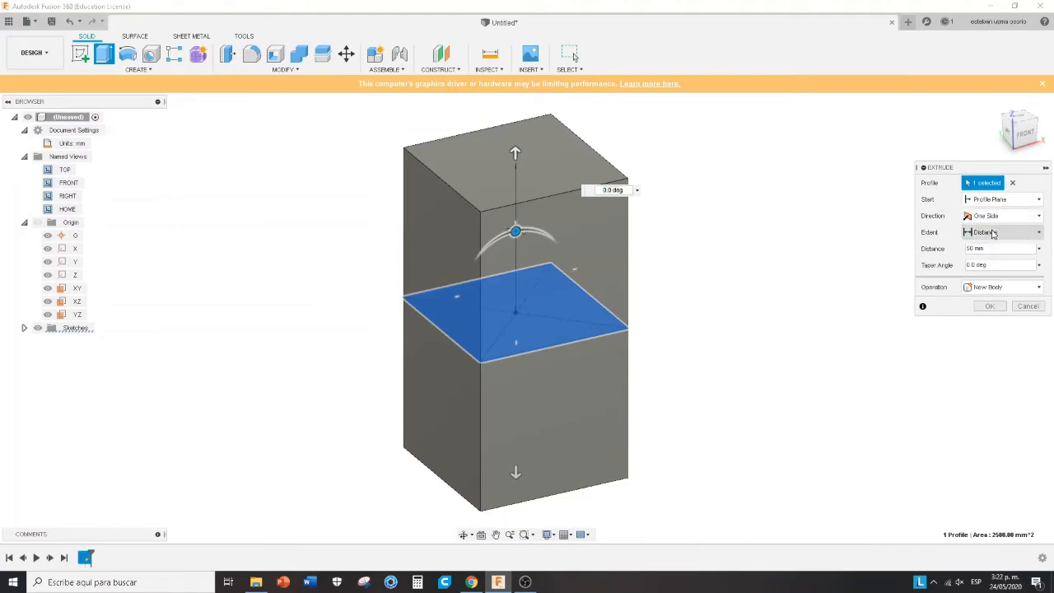
{"action": "left_click", "coordinate": [990, 306]}
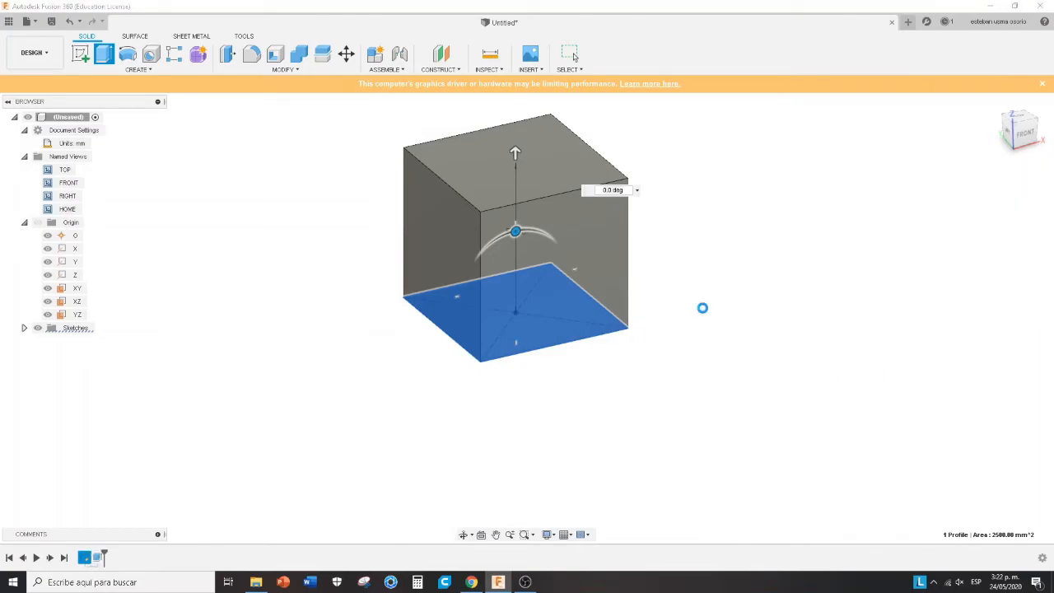
Examine the finished cube by zooming and orbiting around it, ending in the front view
{"action": "scroll", "coordinate": [581, 391], "scroll_direction": "down", "scroll_amount": 2}
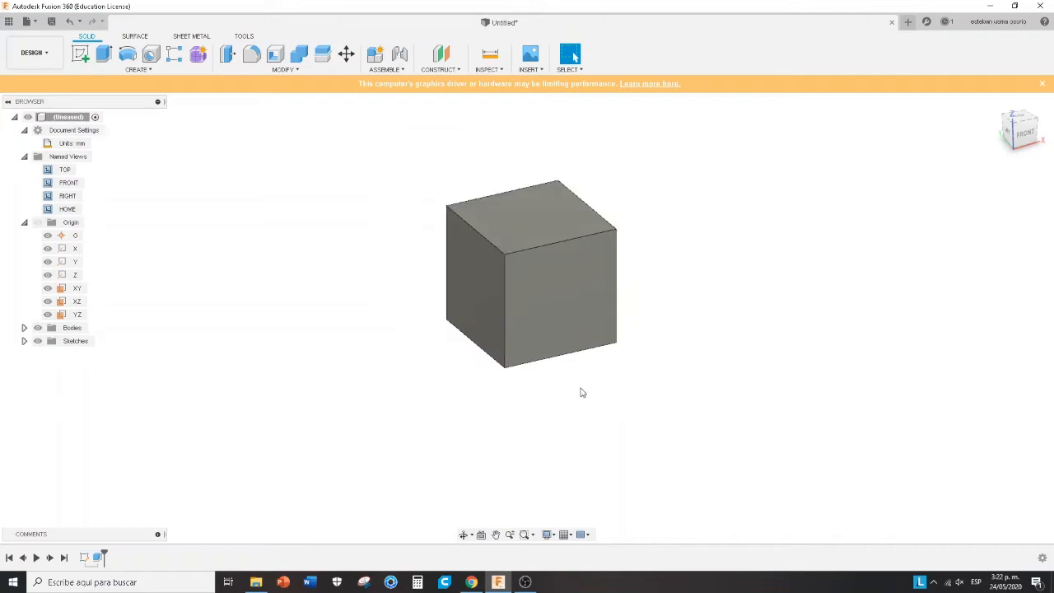
{"action": "scroll", "coordinate": [673, 288], "scroll_direction": "up", "scroll_amount": 2}
{"action": "scroll", "coordinate": [458, 278], "scroll_direction": "down", "scroll_amount": 2}
{"action": "scroll", "coordinate": [465, 237], "scroll_direction": "up", "scroll_amount": 2}
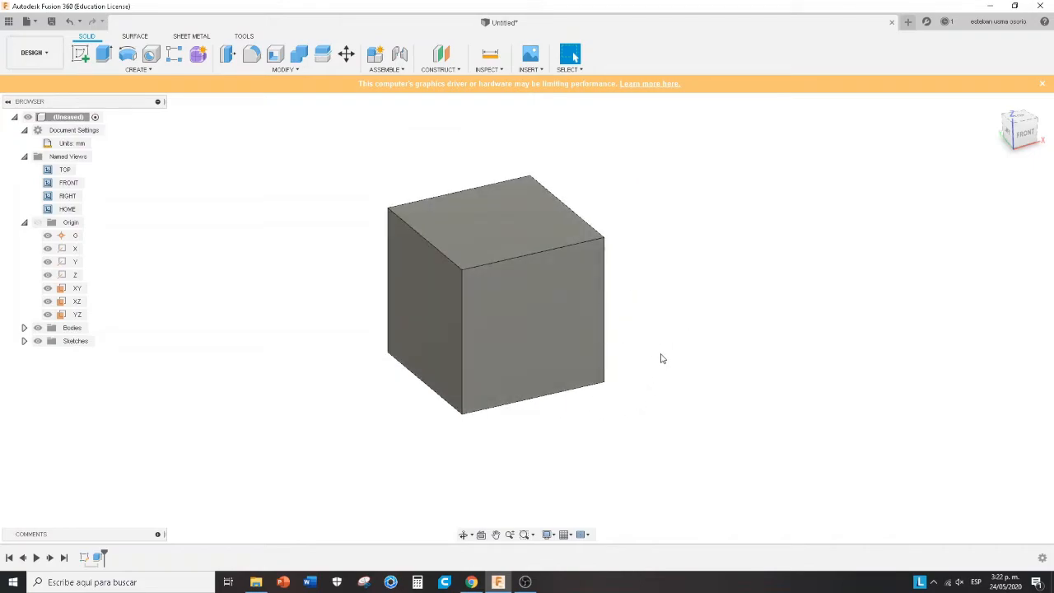
{"action": "middle_click_drag", "start_coordinate": [571, 327], "coordinate": [627, 334], "text": "shift"}
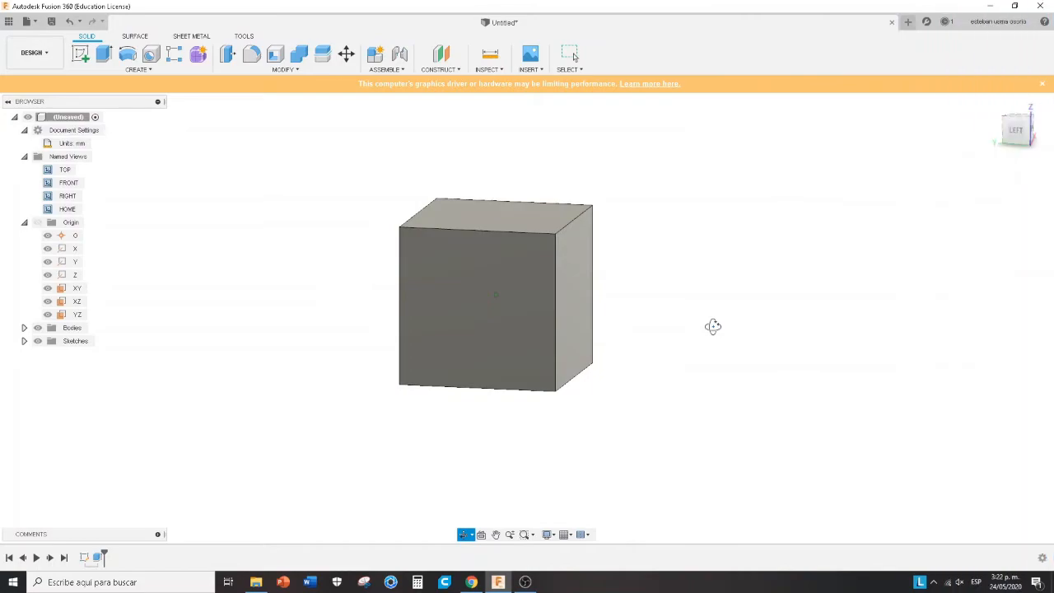
{"action": "middle_click_drag", "start_coordinate": [711, 325], "coordinate": [806, 255], "text": "shift"}
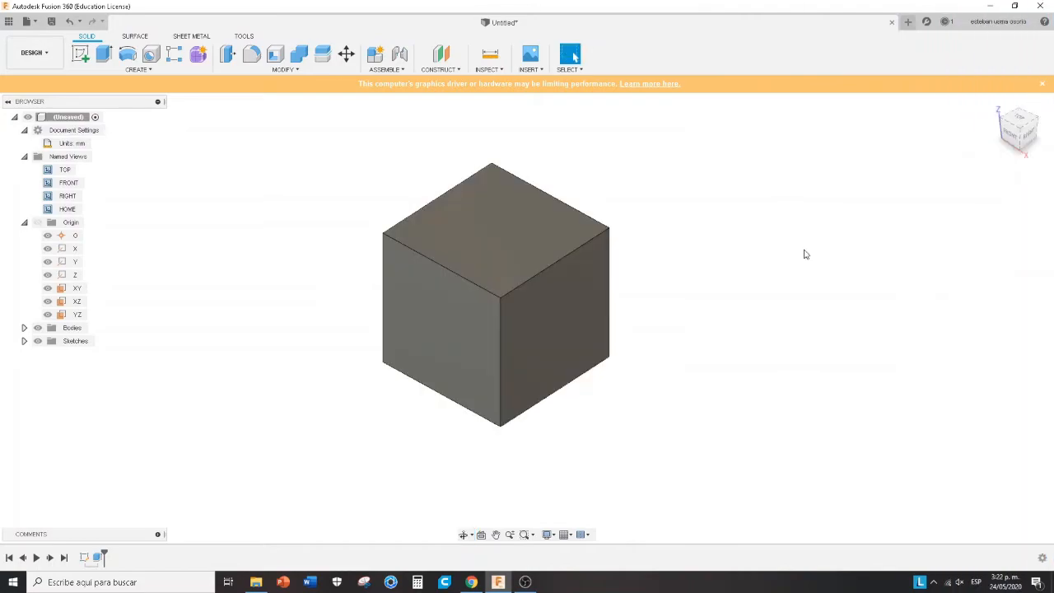
{"action": "left_click", "coordinate": [1007, 140]}
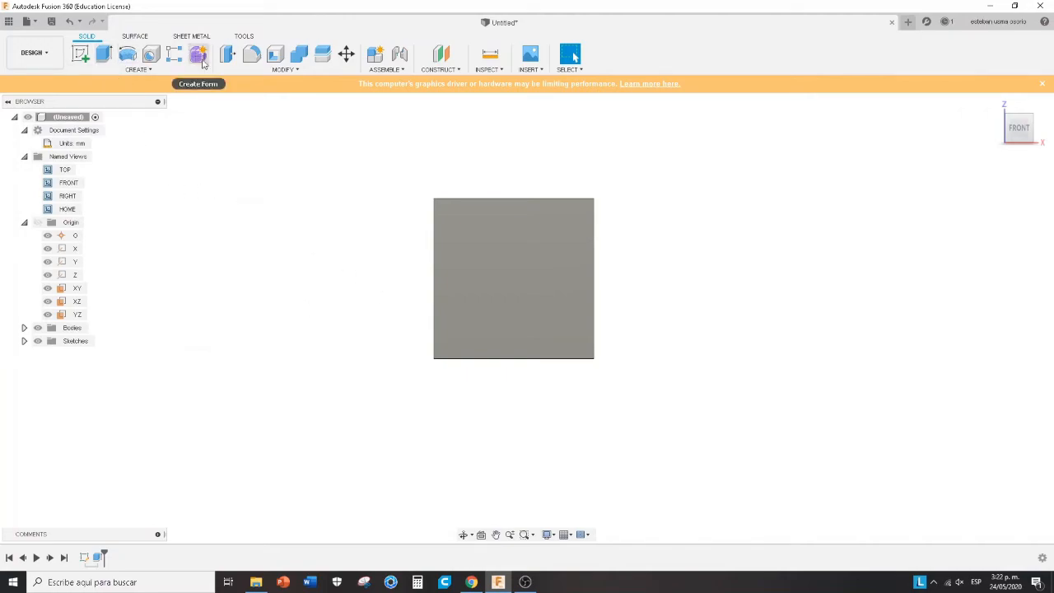
Start a new sketch on the top face of the cube
{"action": "middle_click_drag", "start_coordinate": [768, 355], "coordinate": [742, 377], "text": "shift"}
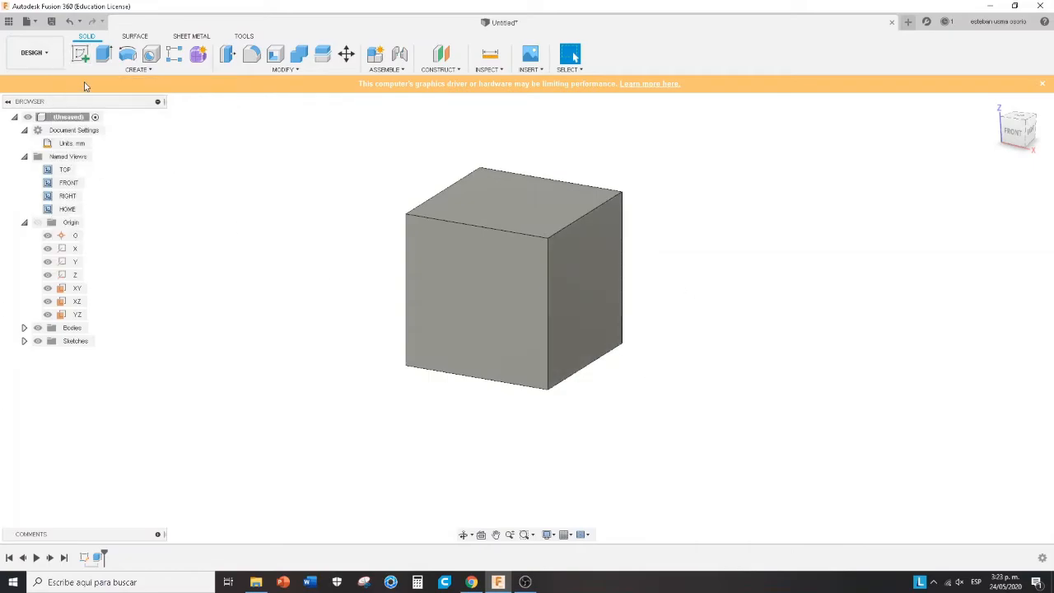
{"action": "left_click", "coordinate": [81, 56]}
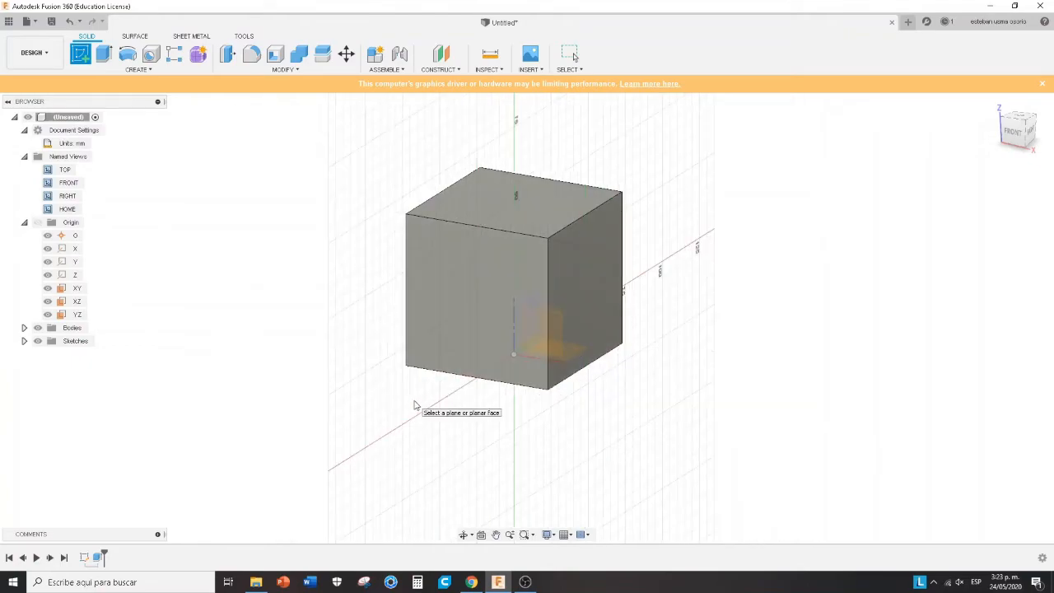
{"action": "left_click", "coordinate": [557, 208]}
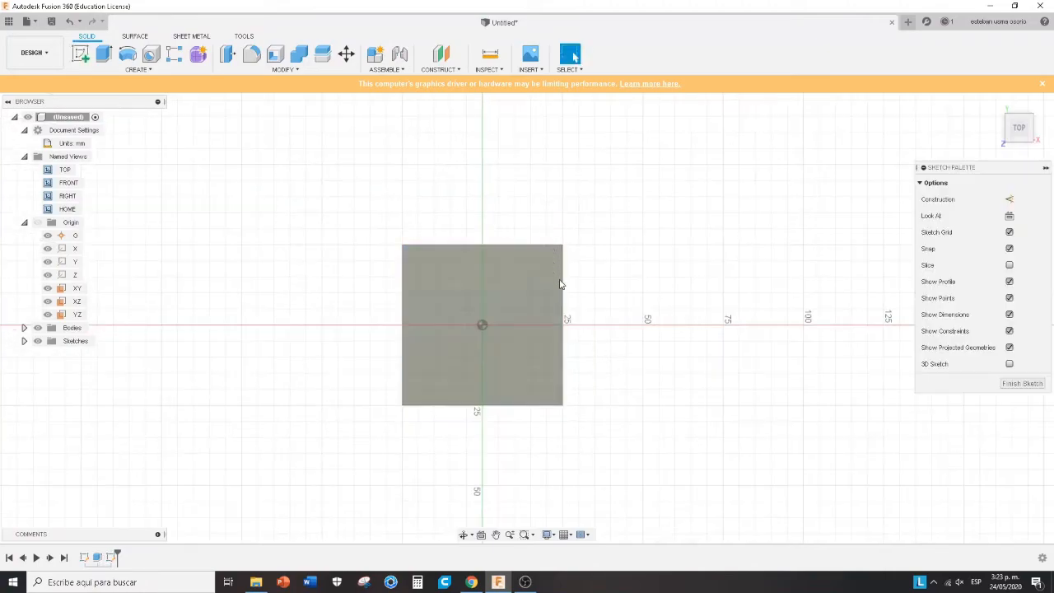
{"action": "middle_click_drag", "start_coordinate": [588, 351], "coordinate": [578, 293], "text": "shift"}
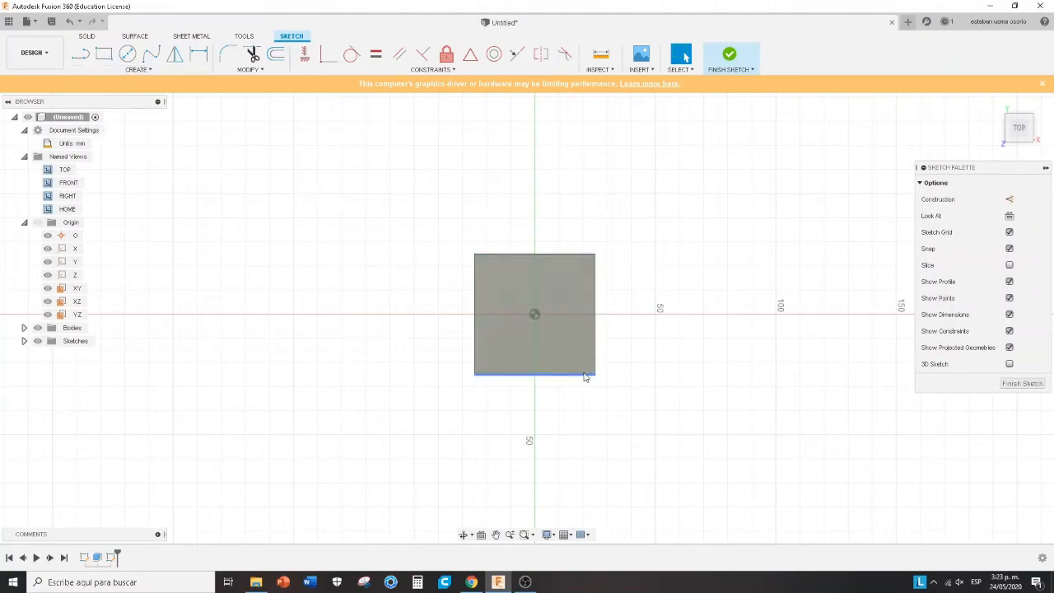
{"action": "mouse_move", "coordinate": [633, 365]}
{"action": "middle_mouse_down", "text": "shift"}
{"action": "mouse_move", "coordinate": [619, 308]}
{"action": "mouse_move", "coordinate": [617, 377]}
{"action": "middle_mouse_up", "text": "shift"}
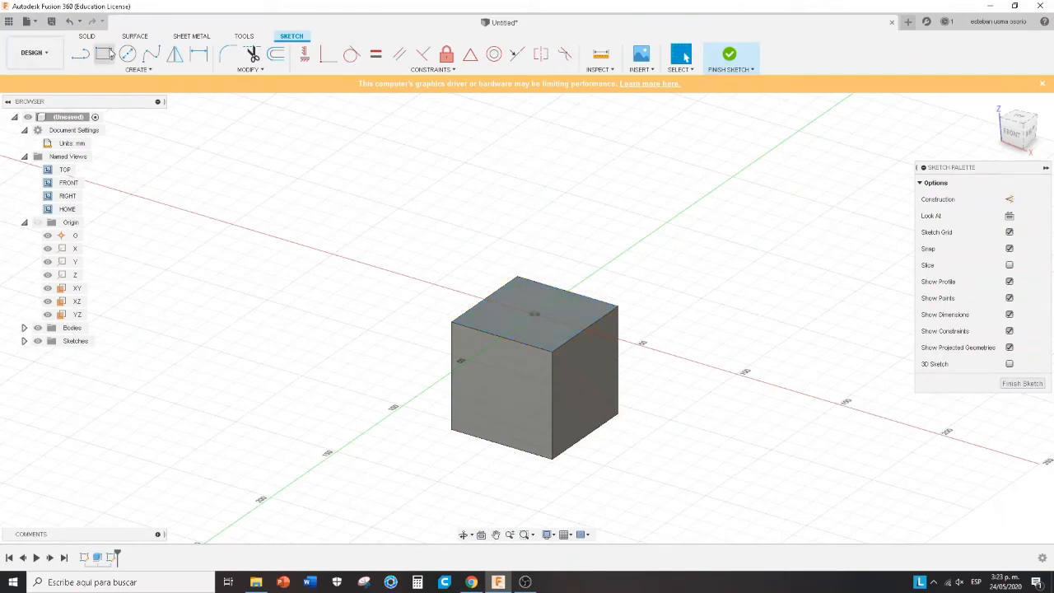
{"action": "left_click", "coordinate": [136, 71]}
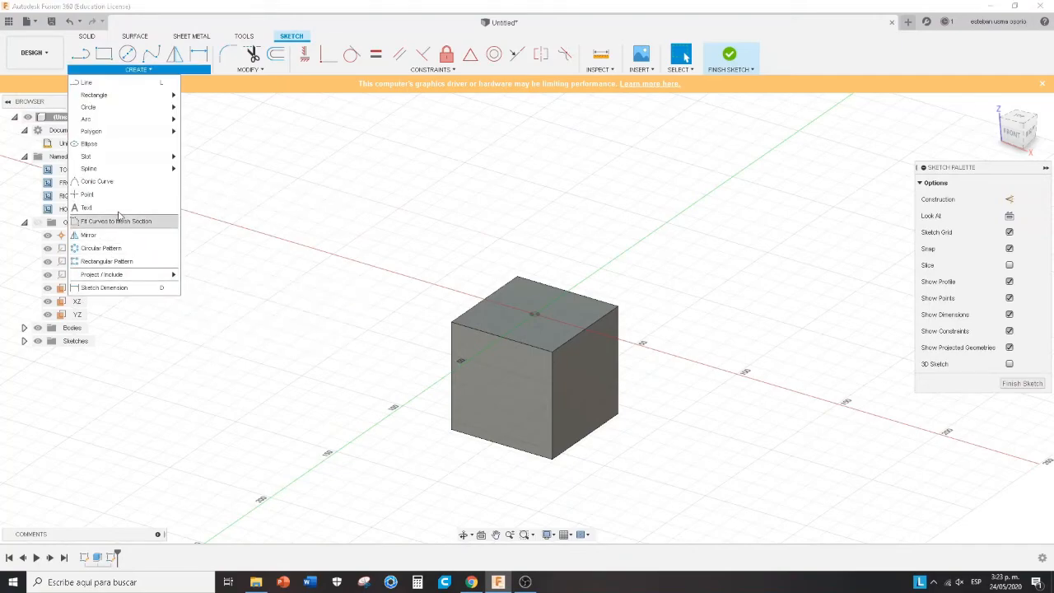
{"action": "mouse_move", "coordinate": [139, 125]}
{"action": "mouse_move", "coordinate": [169, 108]}
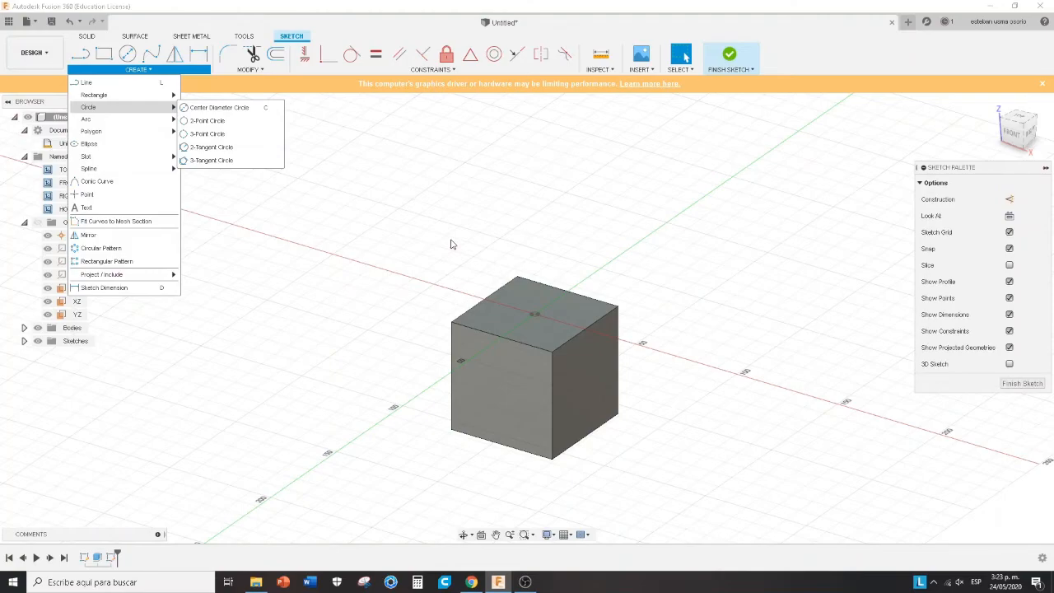
{"action": "left_click", "coordinate": [515, 211]}
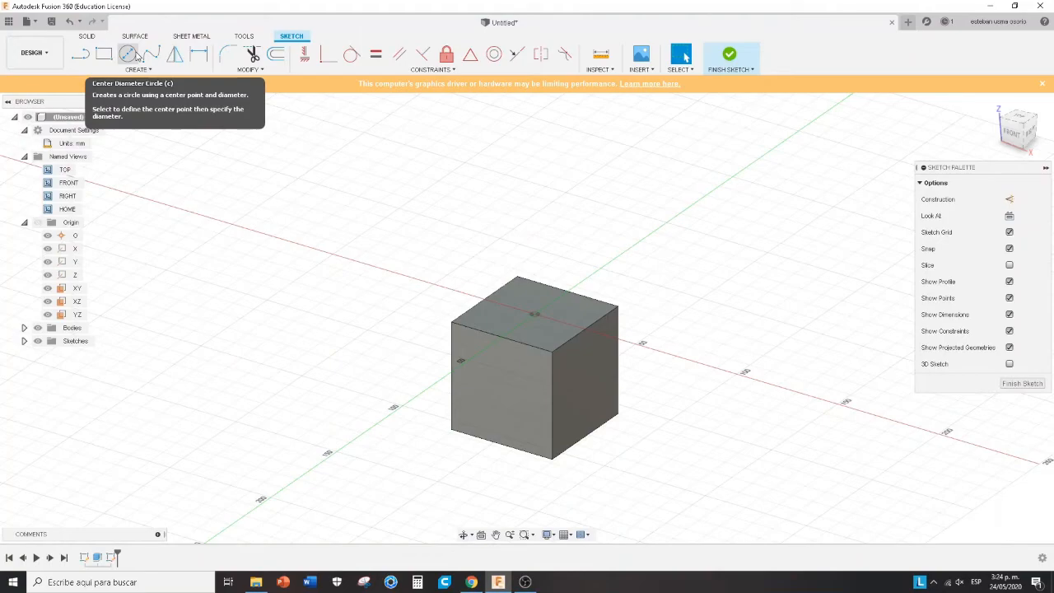
Sketch a center-diameter circle of 30 mm centred on the origin of the cube's top face
{"action": "left_click", "coordinate": [139, 71]}
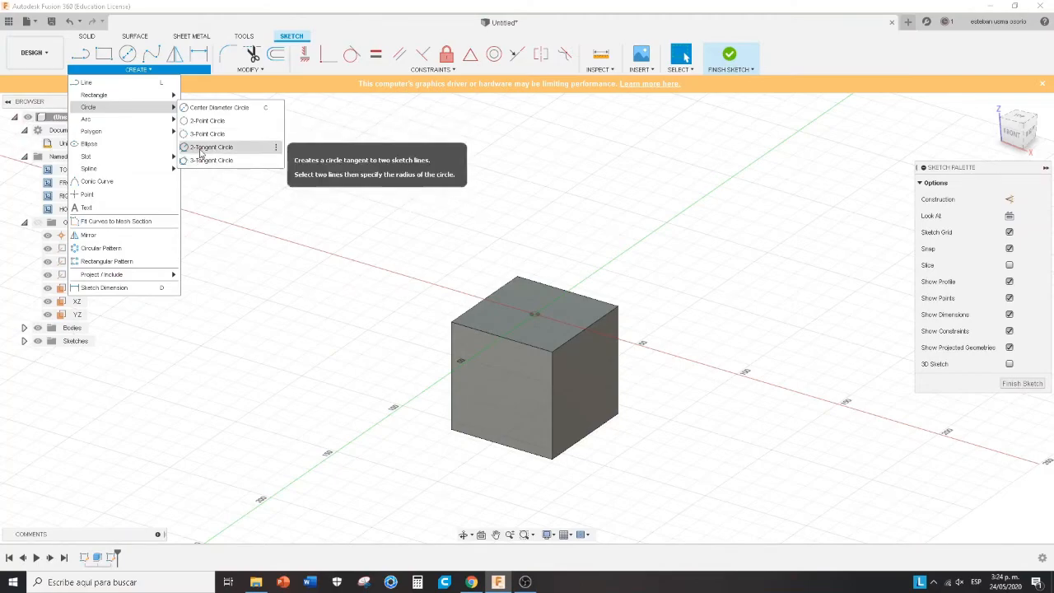
{"action": "left_click", "coordinate": [224, 112]}
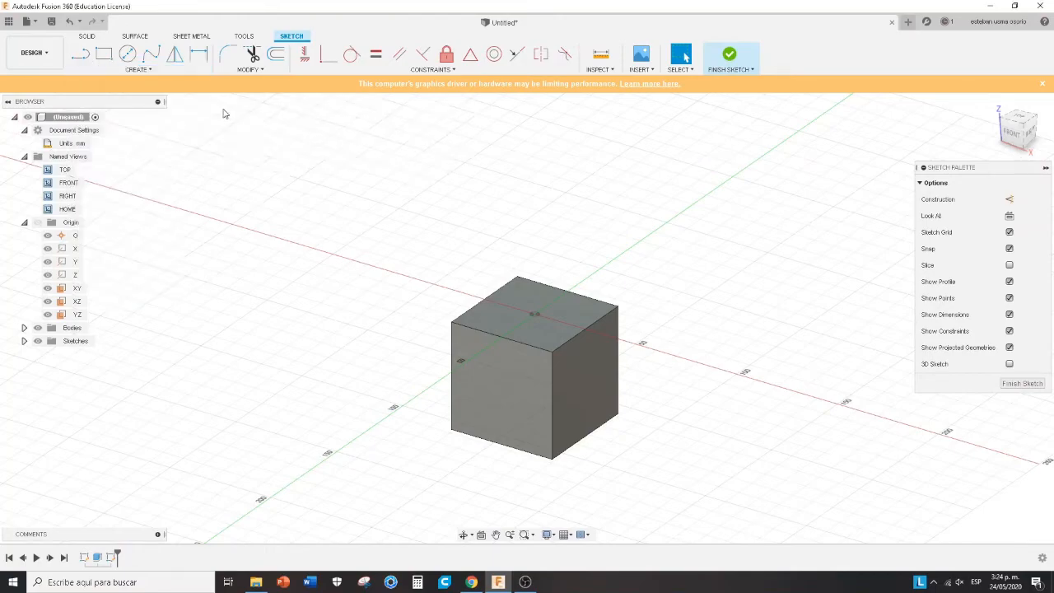
{"action": "left_click", "coordinate": [536, 317]}
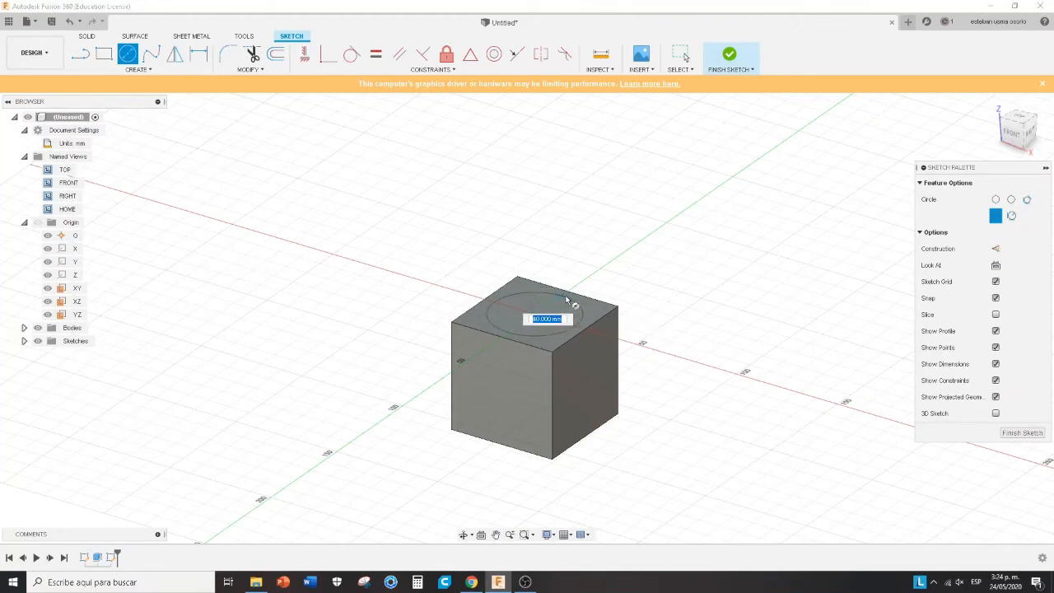
{"action": "scroll", "coordinate": [567, 305], "scroll_direction": "up", "scroll_amount": 5}
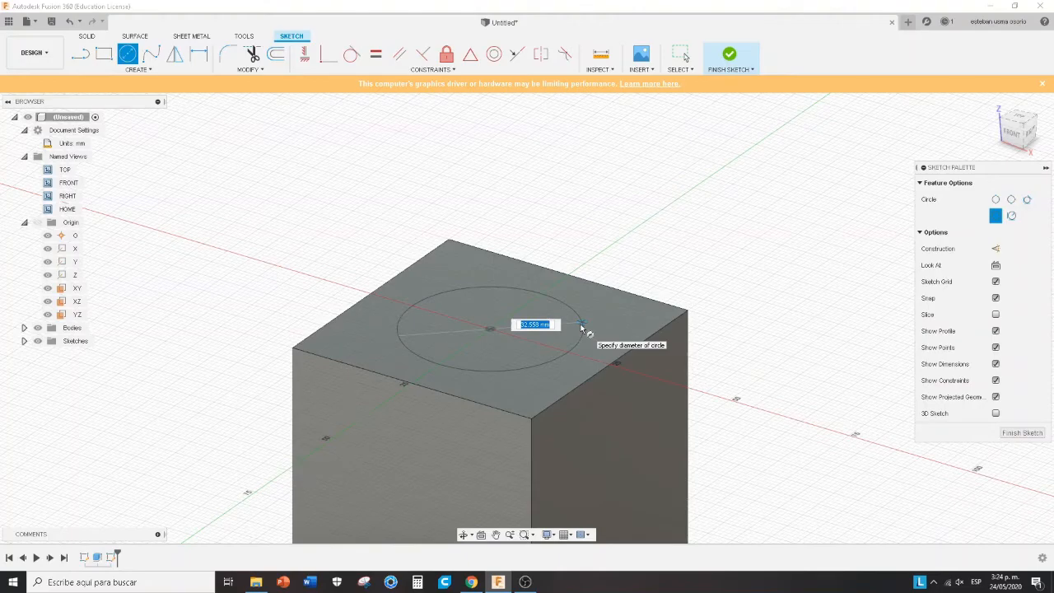
{"action": "type", "text": "30"}
{"action": "key", "text": "Return"}
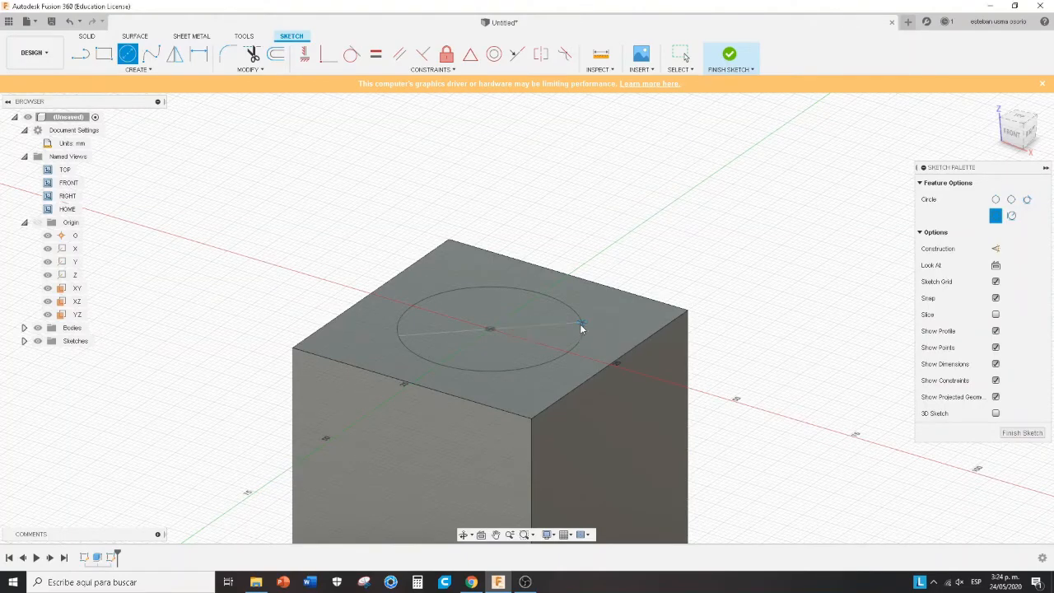
{"action": "key", "text": "Escape"}
{"action": "left_click", "coordinate": [546, 343]}
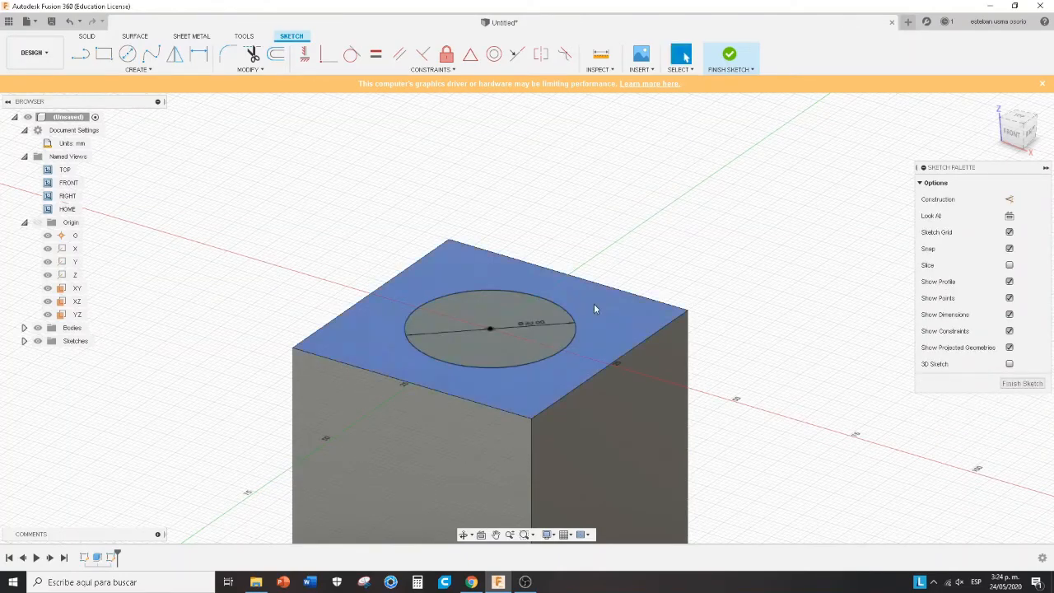
Sketch a small trial circle near the back corner of the top face and delete it
{"action": "middle_click_drag", "start_coordinate": [542, 333], "coordinate": [508, 376], "text": "shift"}
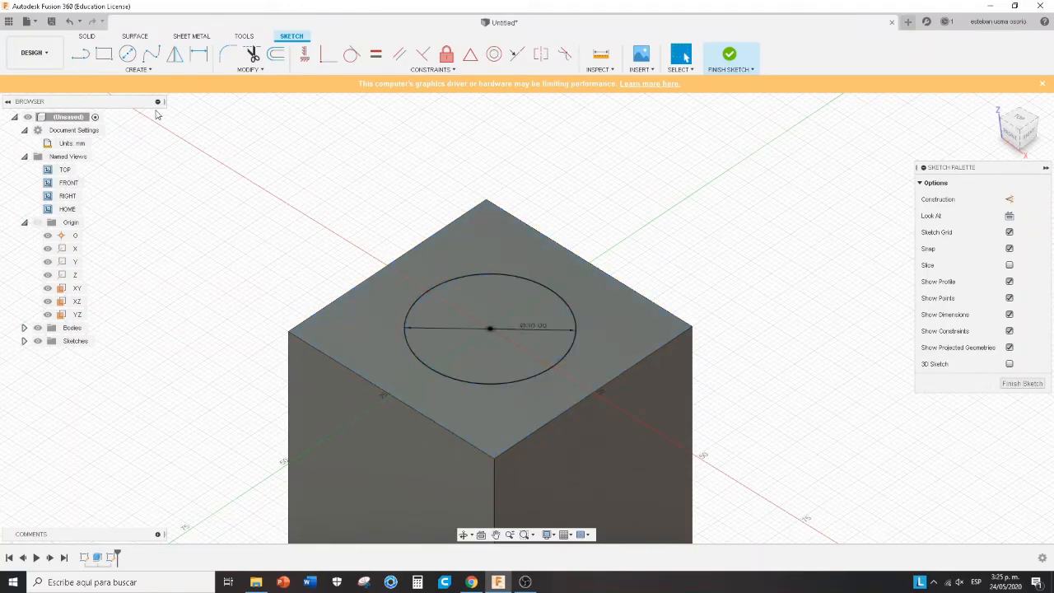
{"action": "left_click", "coordinate": [125, 54]}
{"action": "left_click", "coordinate": [487, 240]}
{"action": "left_click", "coordinate": [501, 239]}
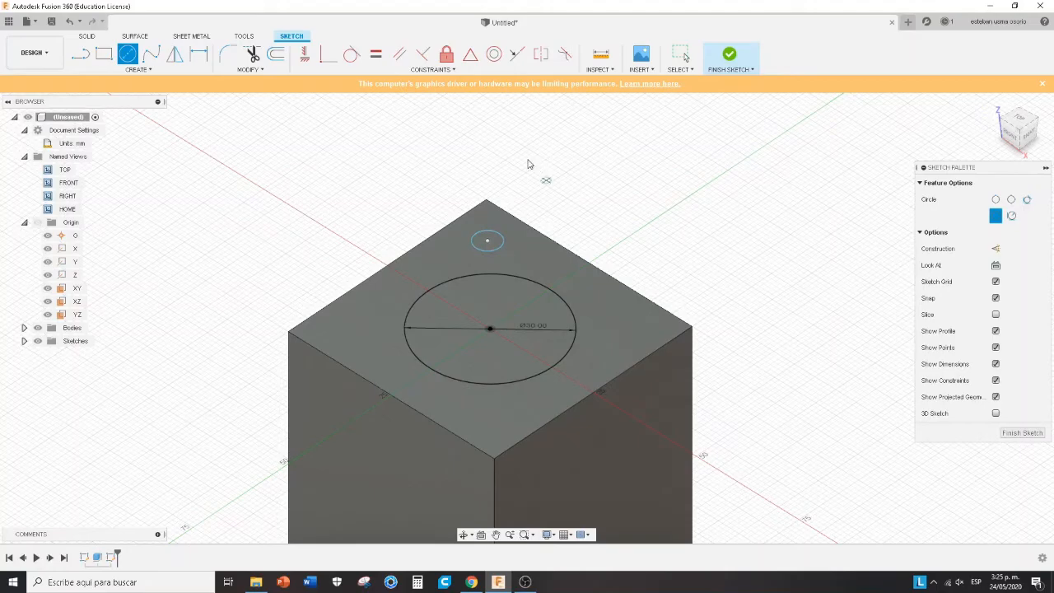
{"action": "key", "text": "Escape"}
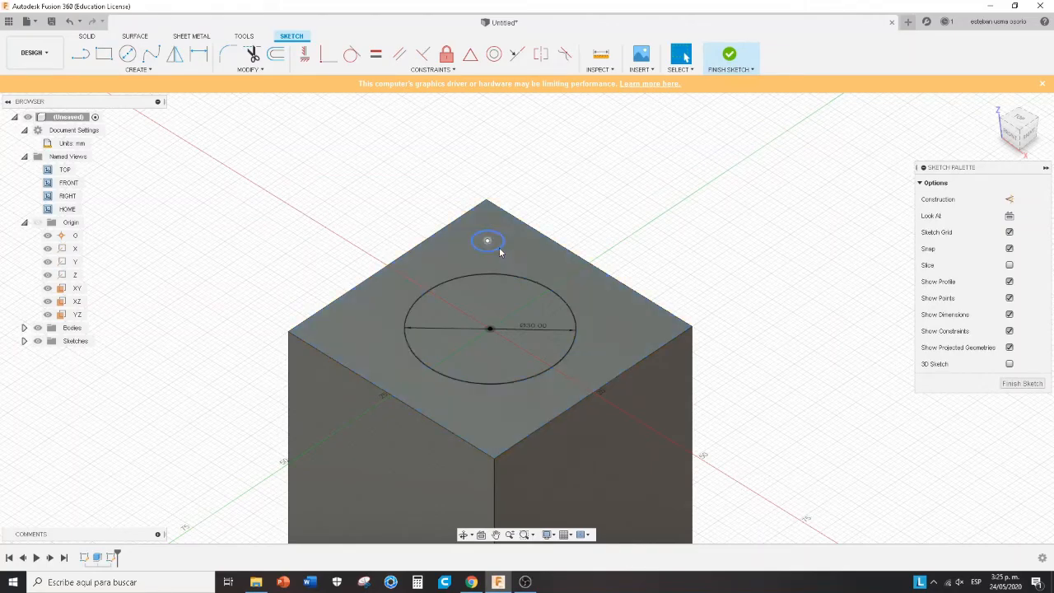
{"action": "left_click", "coordinate": [499, 250]}
{"action": "key", "text": "Delete"}
Finish the circle sketch and start an extrusion
{"action": "left_click", "coordinate": [729, 54]}
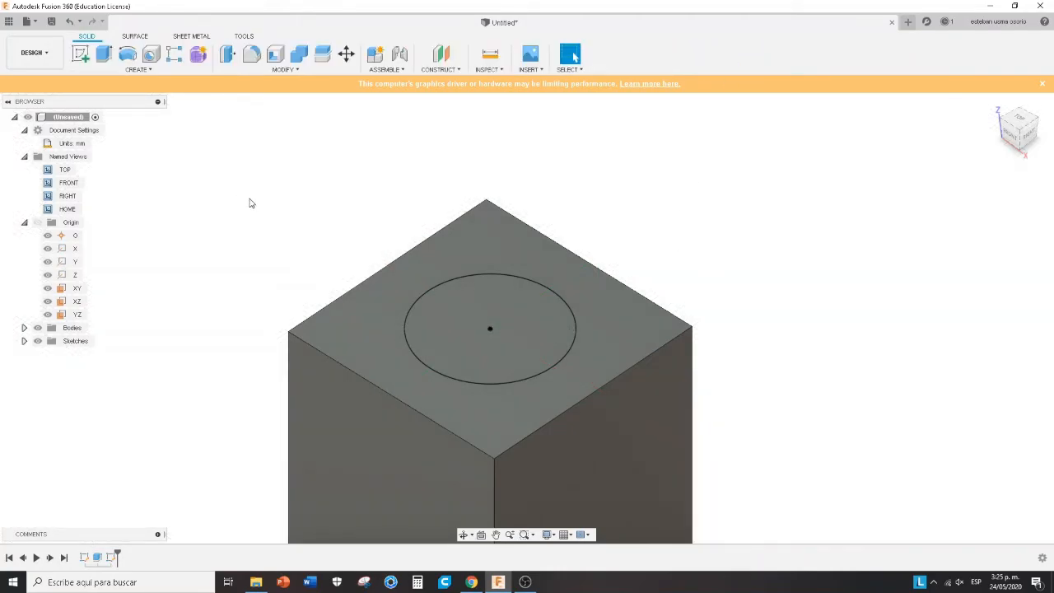
{"action": "left_click", "coordinate": [105, 55]}
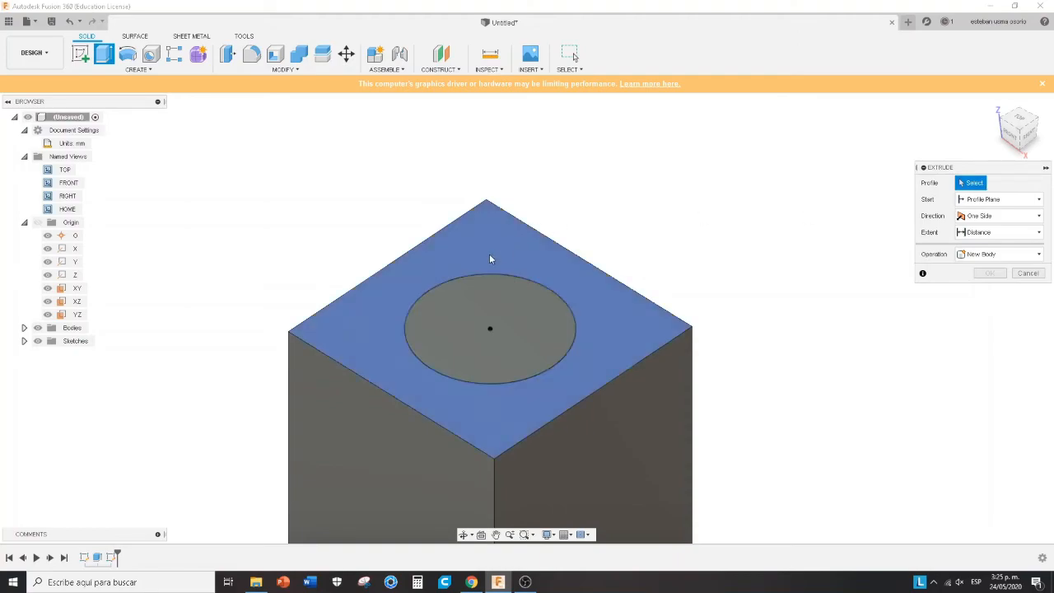
{"action": "scroll", "coordinate": [772, 209], "scroll_direction": "down", "scroll_amount": 3}
{"action": "scroll", "coordinate": [704, 247], "scroll_direction": "up", "scroll_amount": 2}
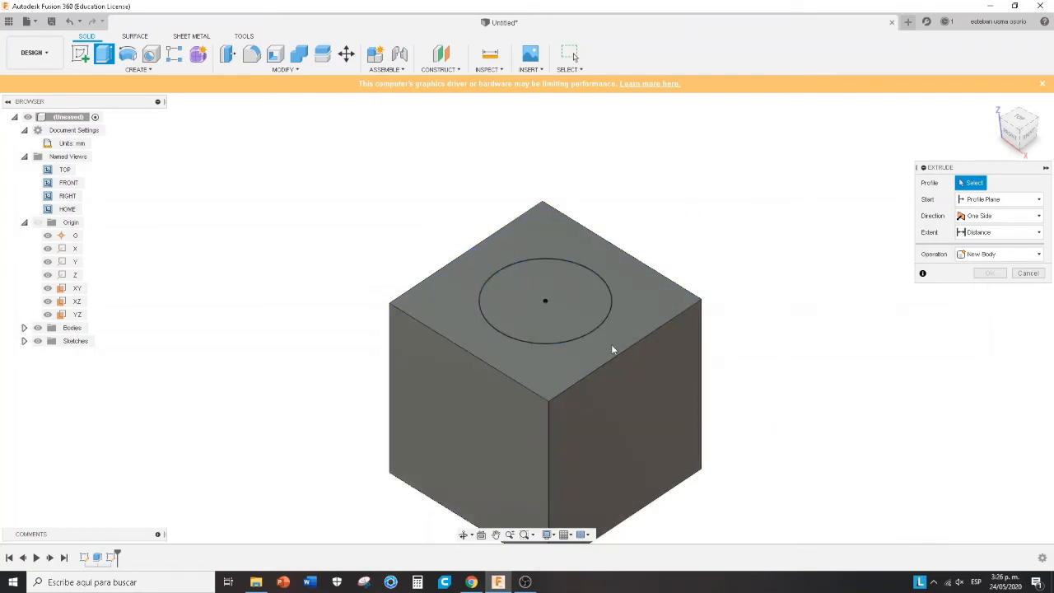
{"action": "scroll", "coordinate": [523, 231], "scroll_direction": "up", "scroll_amount": 2}
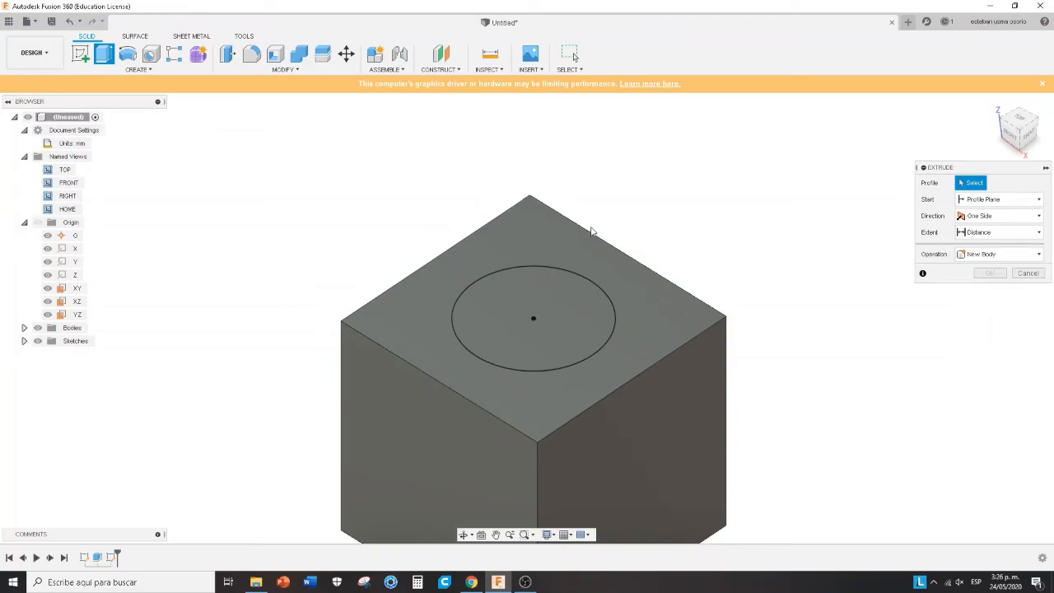
Try a 20 mm extrusion of the region surrounding the circle, and clear the profile selection
{"action": "left_click", "coordinate": [524, 233]}
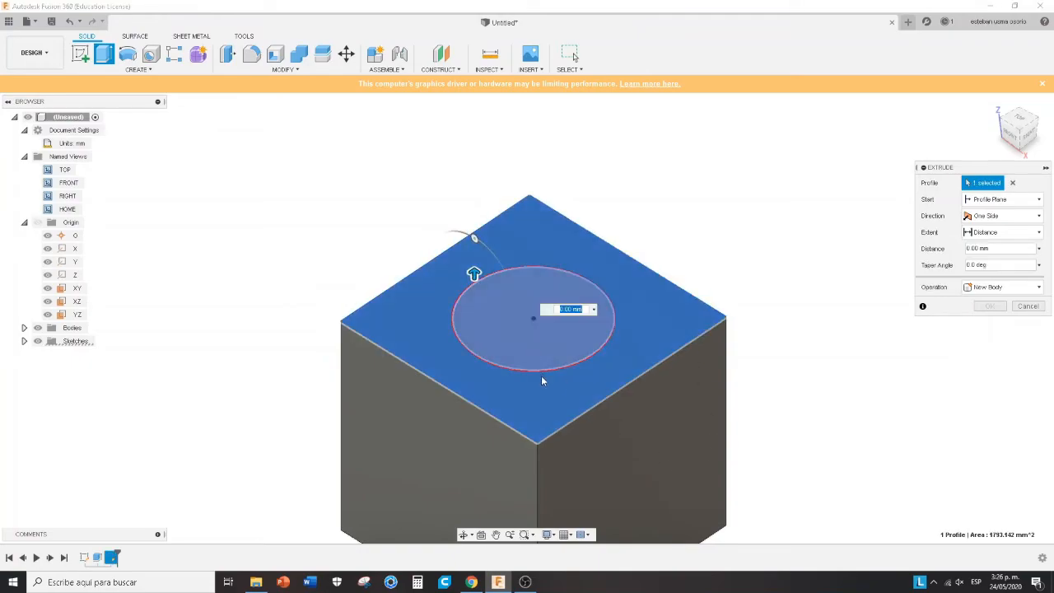
{"action": "double_click", "coordinate": [977, 248]}
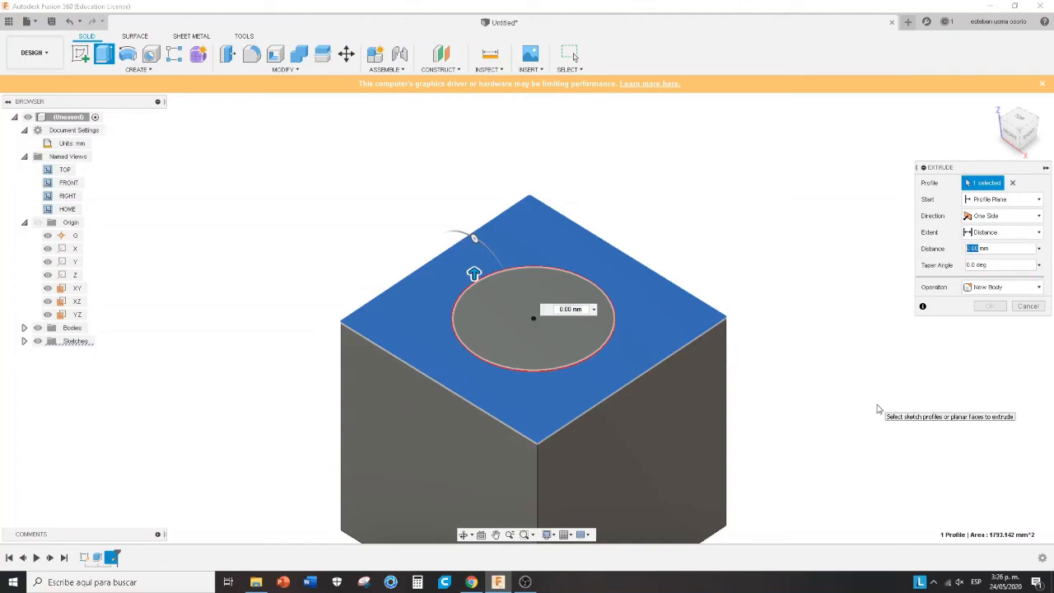
{"action": "type", "text": "20"}
{"action": "key", "text": "Return"}
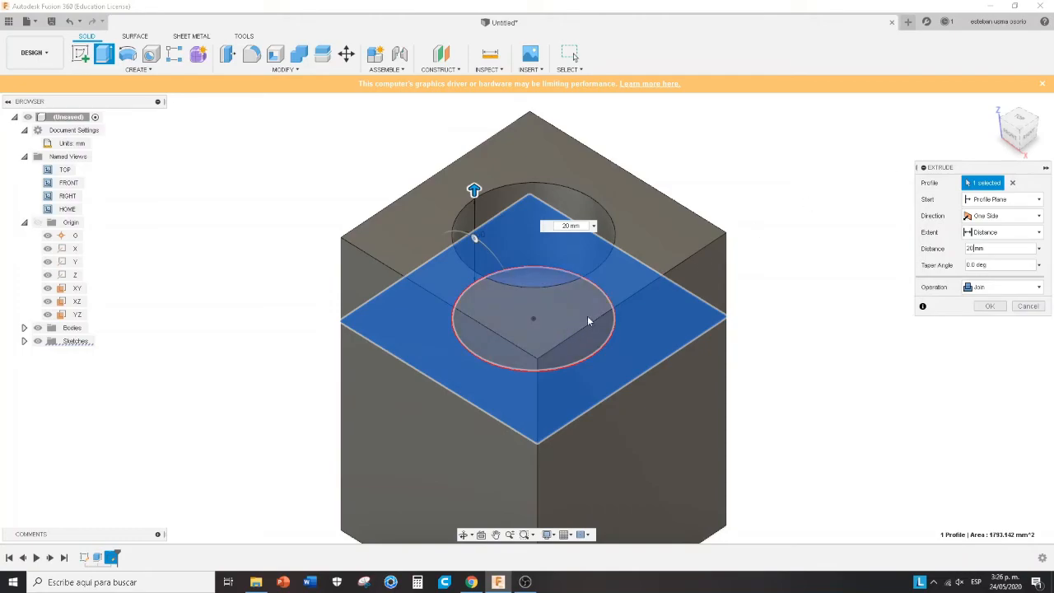
{"action": "left_click", "coordinate": [1014, 185]}
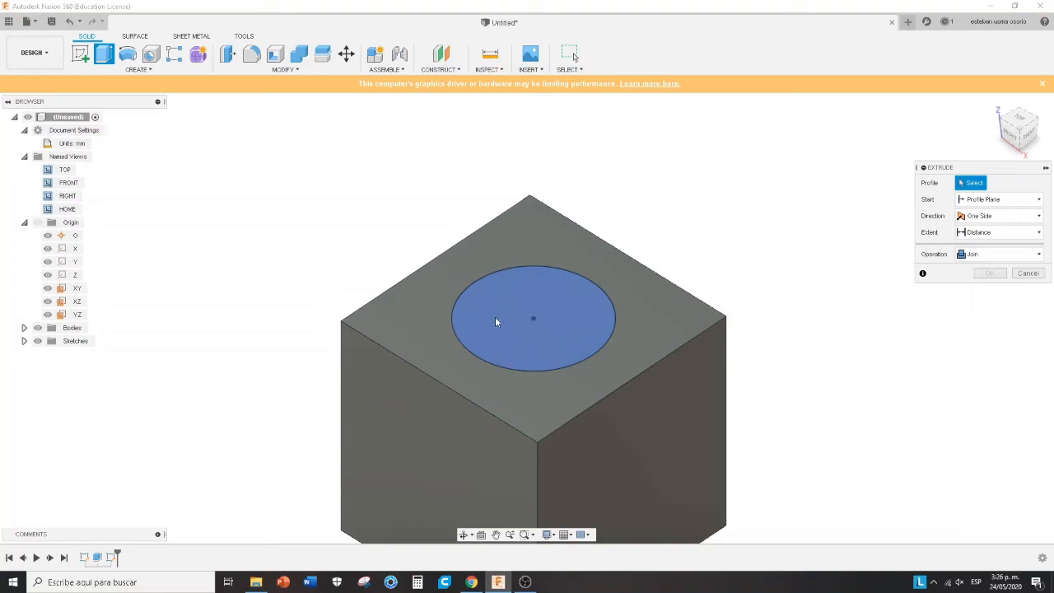
Extrude the circular profile 30 mm upward from the cube's top face, using the Join operation
{"action": "left_click", "coordinate": [543, 310]}
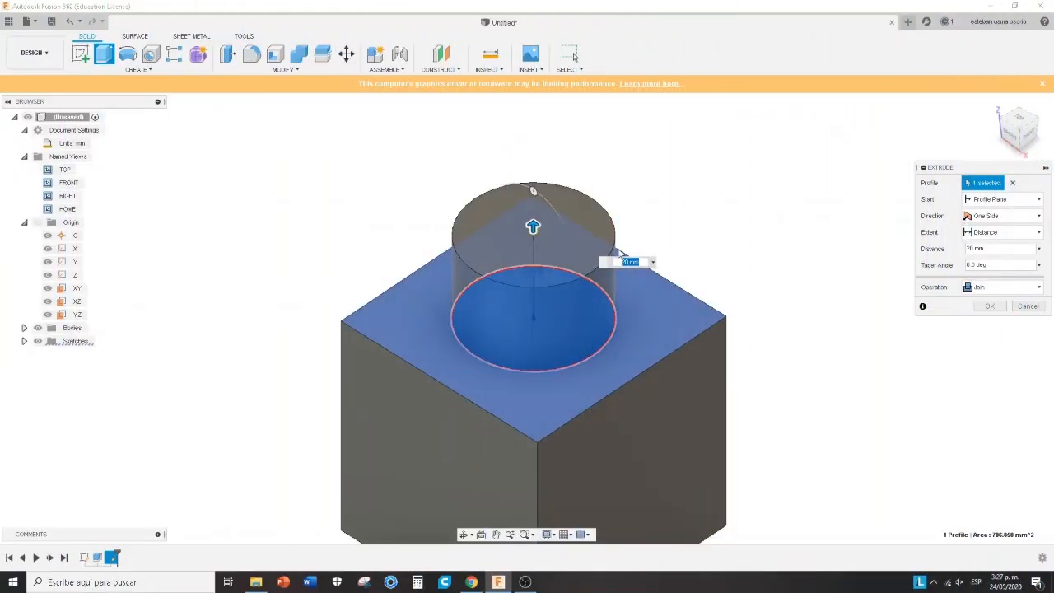
{"action": "type", "text": "3"}
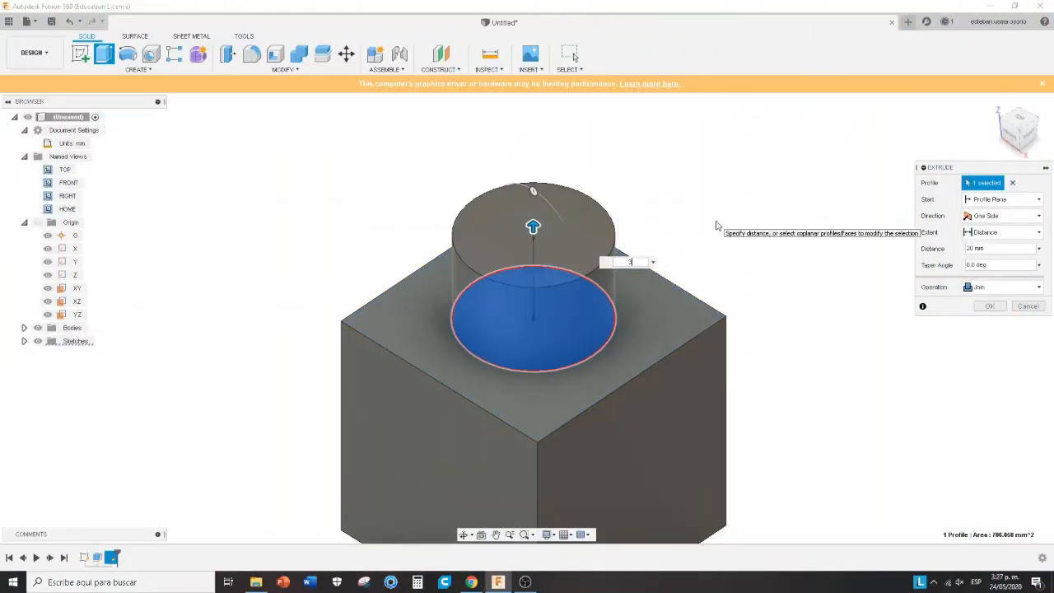
{"action": "key", "text": "Tab"}
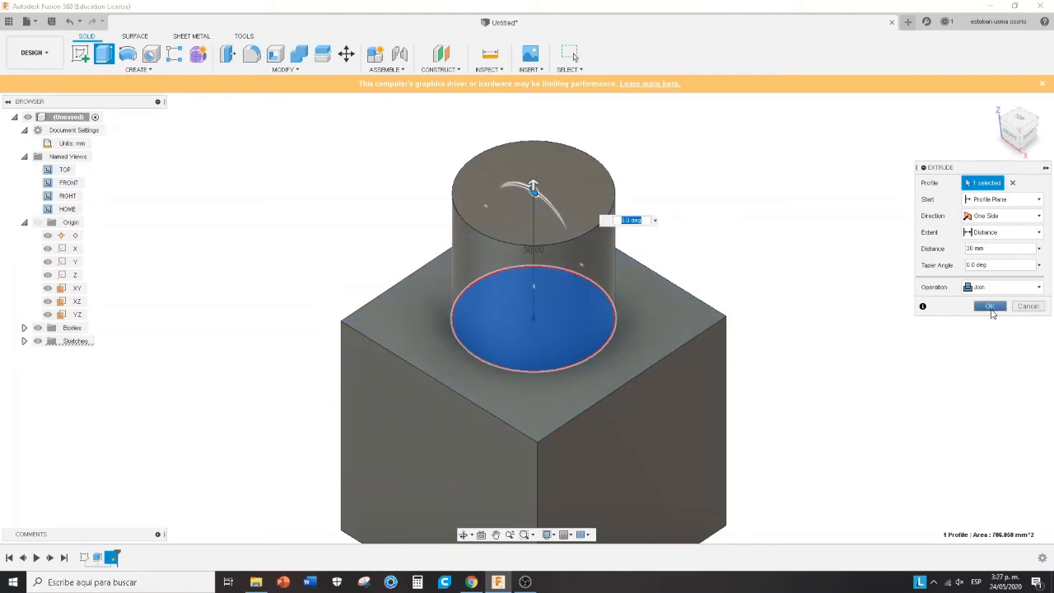
{"action": "left_click", "coordinate": [990, 308]}
{"action": "scroll", "coordinate": [833, 324], "scroll_direction": "down", "scroll_amount": 2}
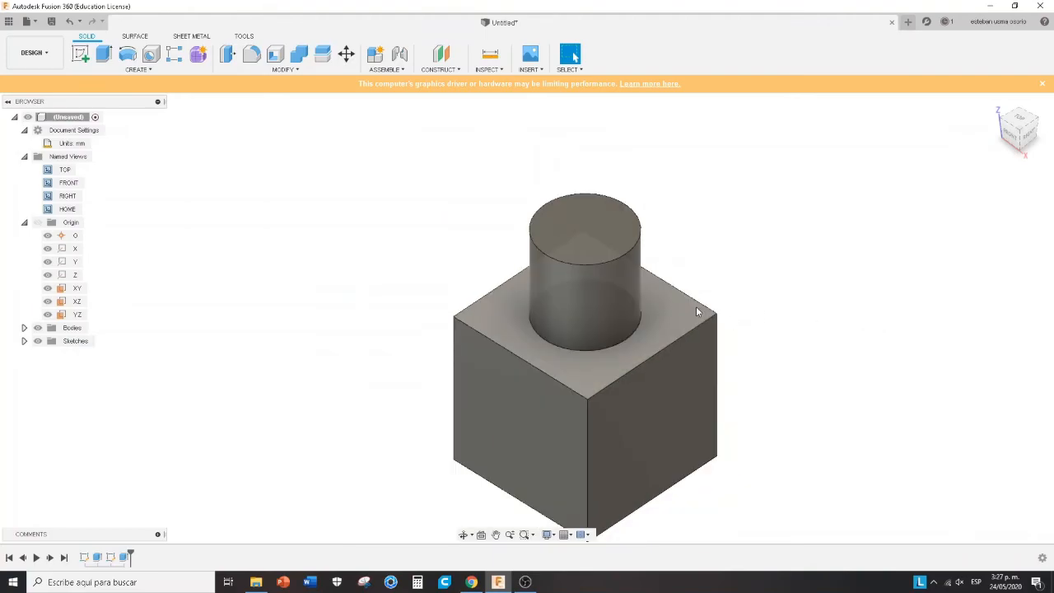
{"action": "scroll", "coordinate": [635, 287], "scroll_direction": "down", "scroll_amount": 1}
{"action": "scroll", "coordinate": [701, 370], "scroll_direction": "up", "scroll_amount": 1}
{"action": "mouse_move", "coordinate": [730, 330]}
{"action": "middle_mouse_down", "text": "shift"}
{"action": "mouse_move", "coordinate": [716, 289]}
{"action": "mouse_move", "coordinate": [746, 321]}
{"action": "middle_mouse_up", "text": "shift"}
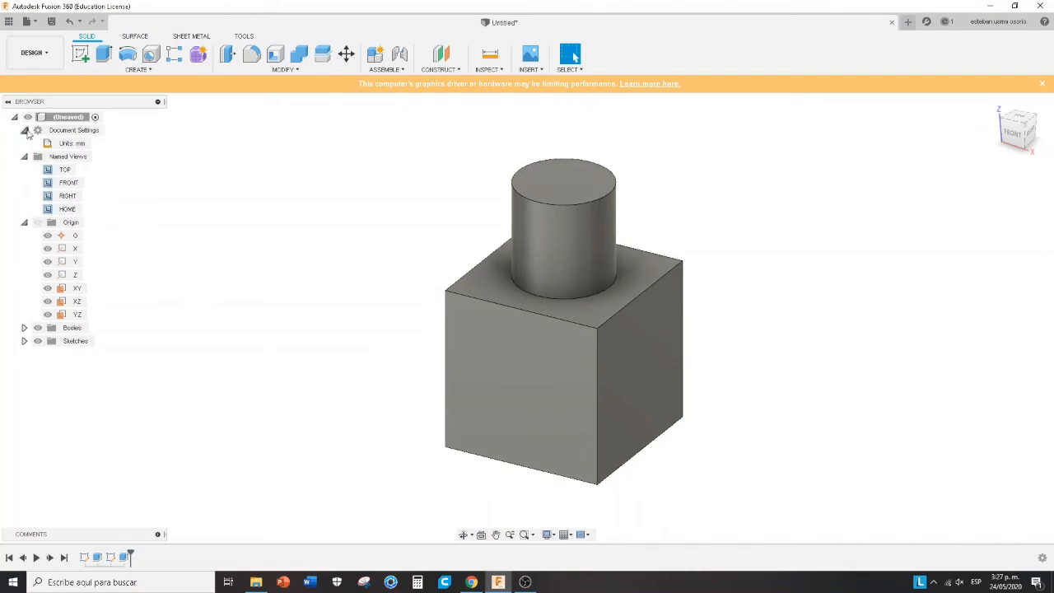
Collapse the Origin, Named Views and Document Settings groups in the model browser
{"action": "left_click", "coordinate": [24, 224]}
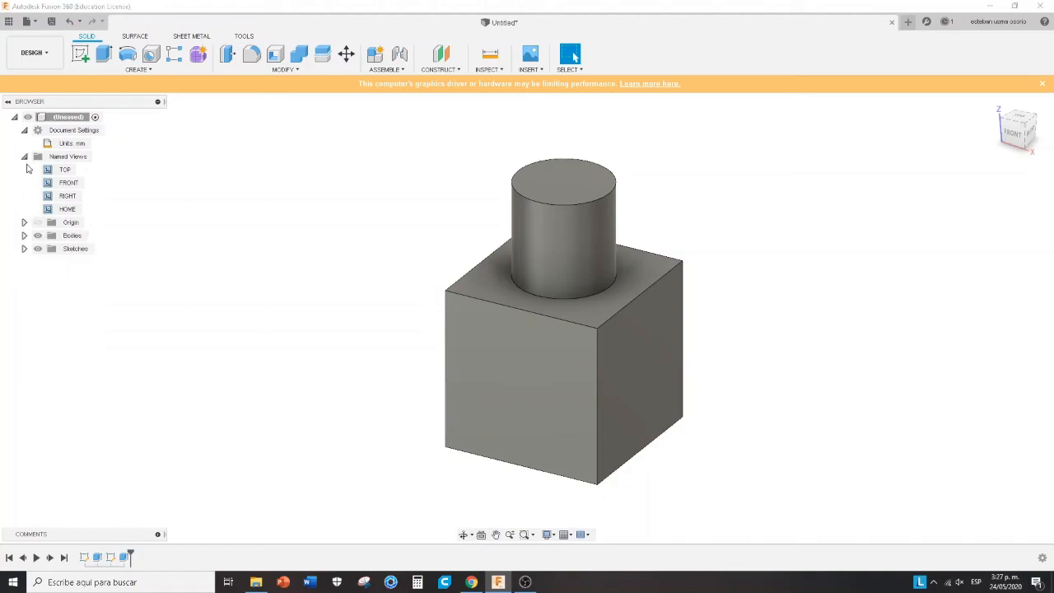
{"action": "left_click", "coordinate": [24, 156]}
{"action": "left_click", "coordinate": [24, 130]}
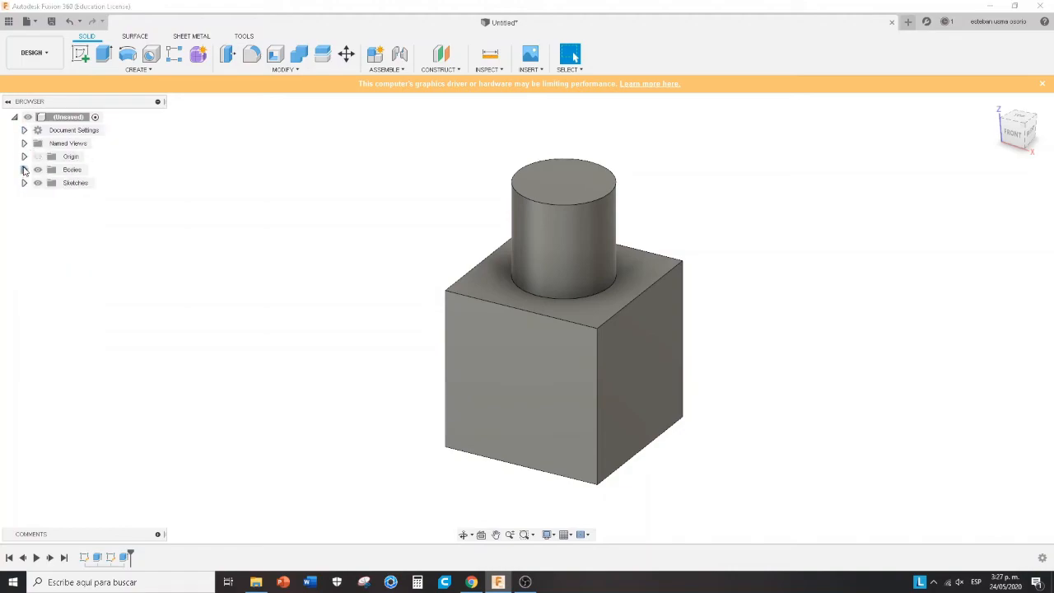
Inspect which geometry belongs to Body1 by selecting it in the Bodies folder, and collapse the folder again
{"action": "left_click", "coordinate": [24, 169]}
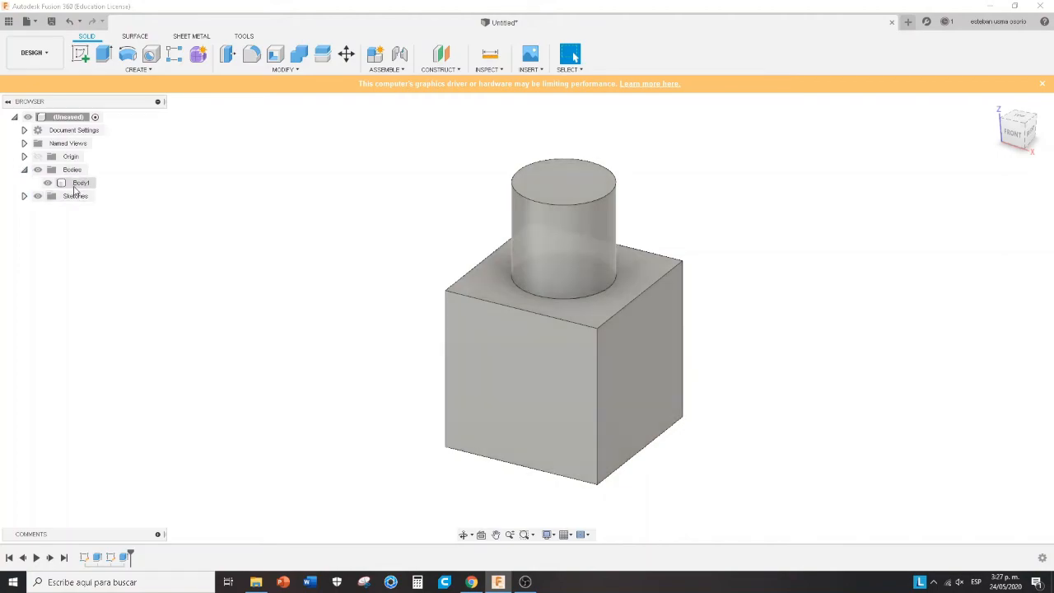
{"action": "left_click", "coordinate": [79, 183]}
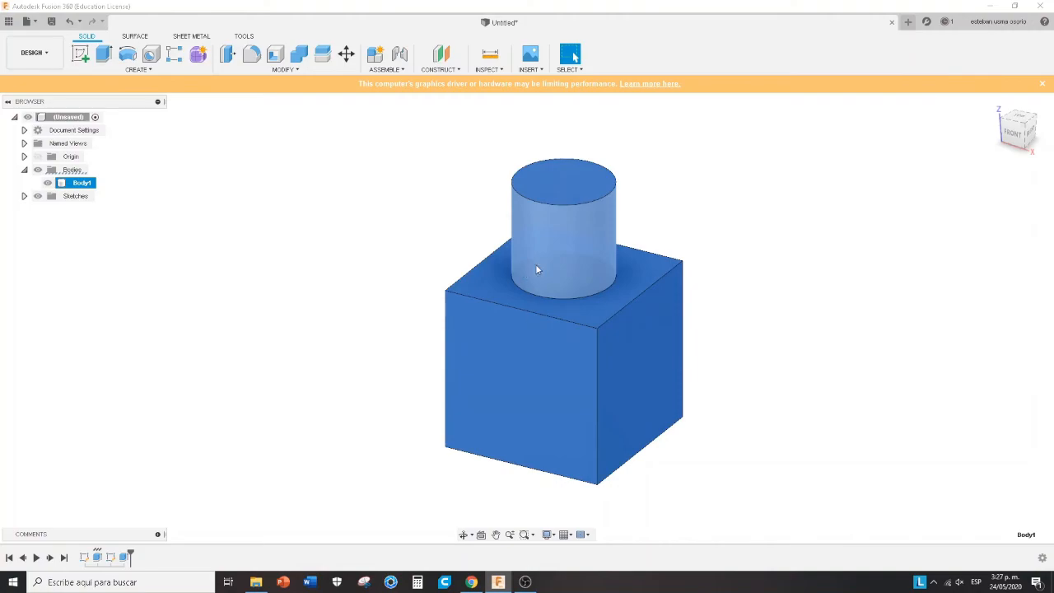
{"action": "left_click", "coordinate": [24, 169]}
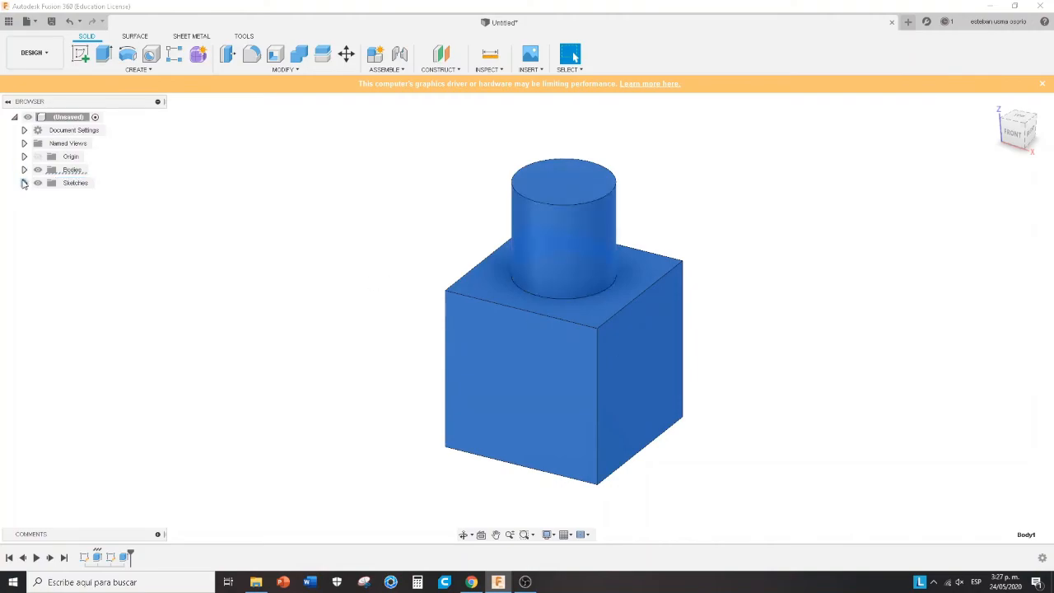
Expand the Sketches folder and make Sketch1 and Sketch2 visible to examine the base square and the cylinder's circle
{"action": "left_click", "coordinate": [24, 183]}
{"action": "left_click", "coordinate": [82, 198]}
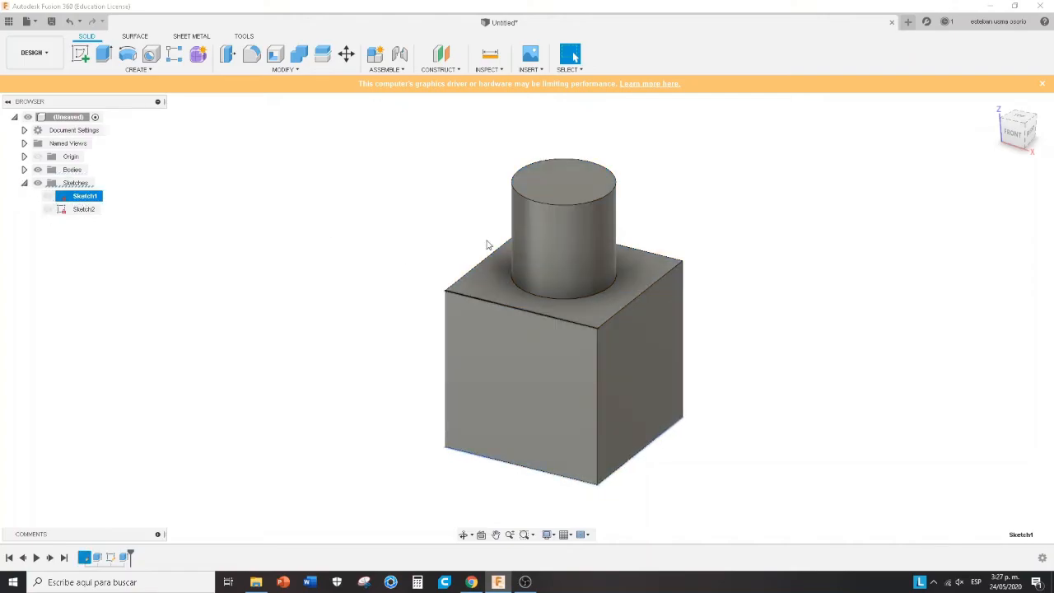
{"action": "left_click", "coordinate": [47, 197]}
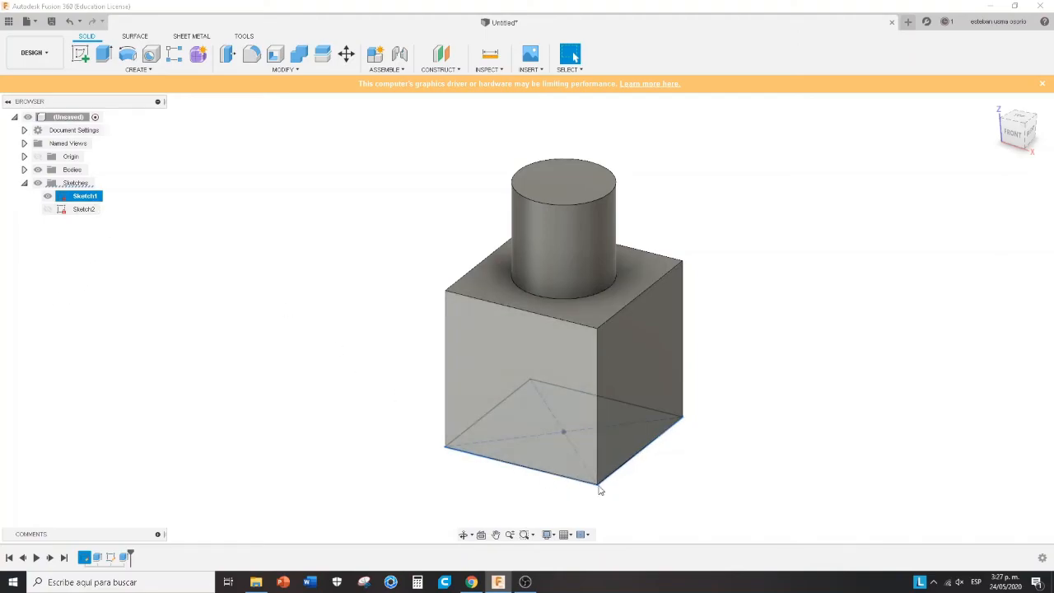
{"action": "left_click", "coordinate": [46, 210], "text": "ctrl"}
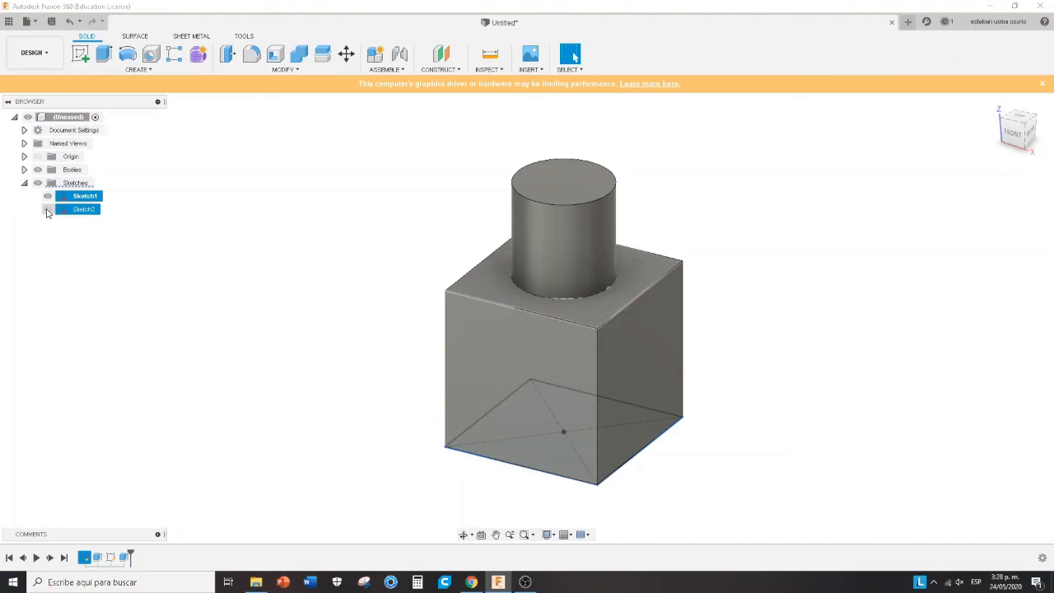
{"action": "left_click", "coordinate": [47, 211]}
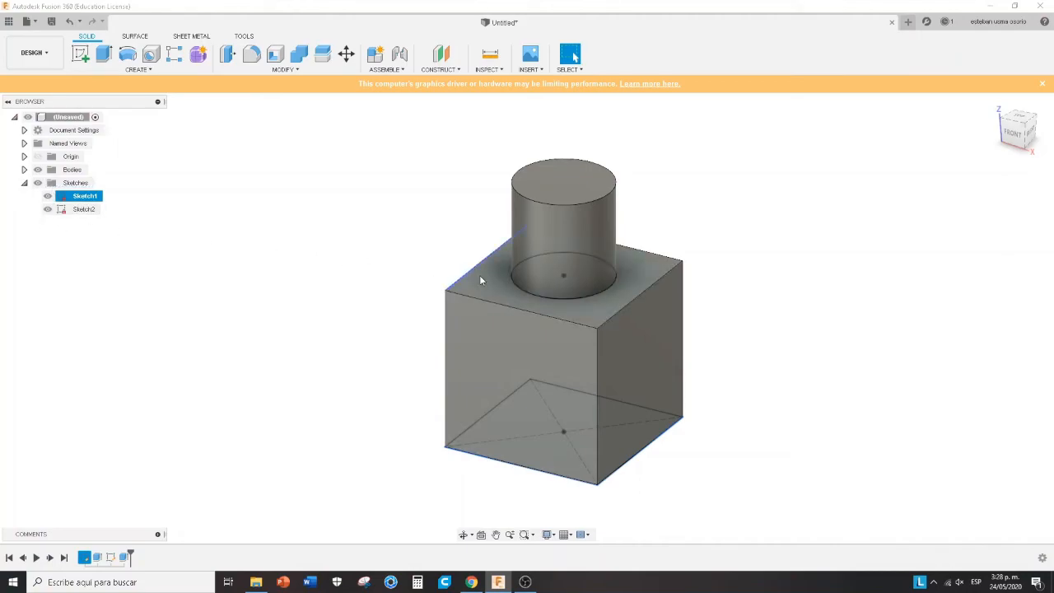
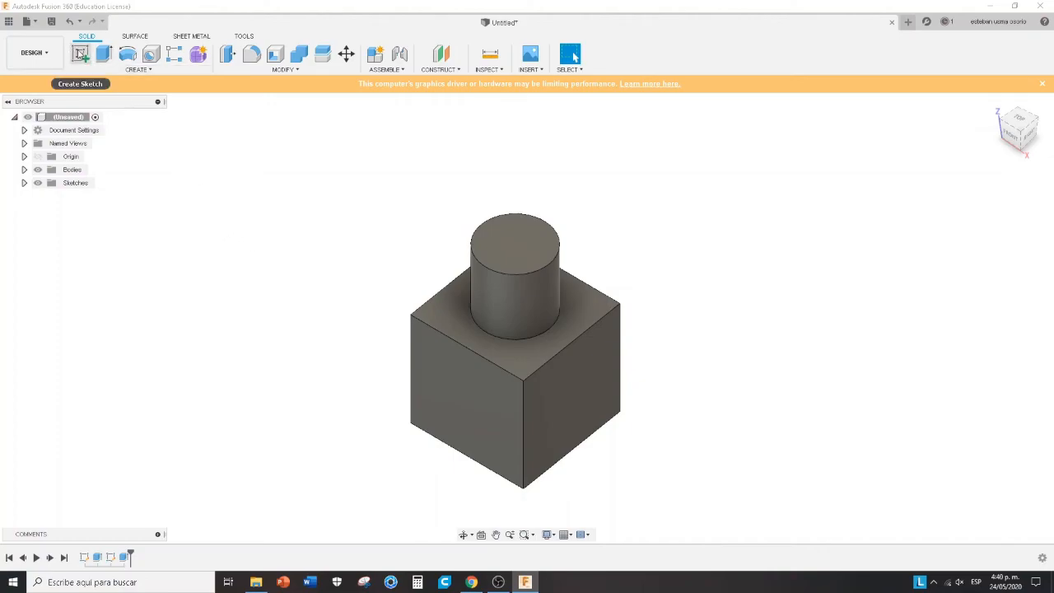
Sketch a 30 mm diameter circle centred on the cube's front face and finish the sketch
{"action": "left_click", "coordinate": [80, 54]}
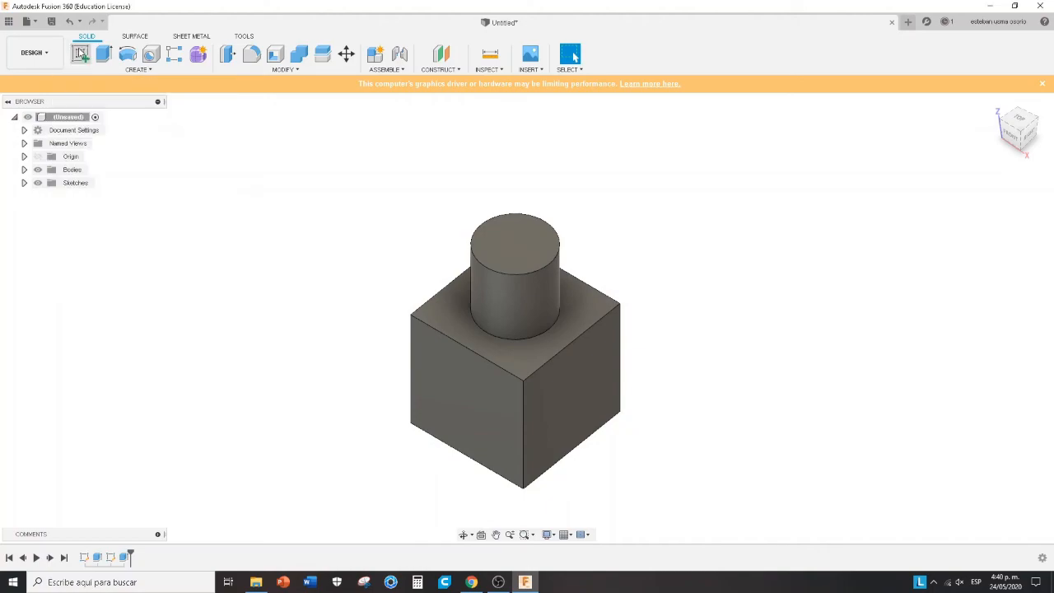
{"action": "left_click", "coordinate": [493, 386]}
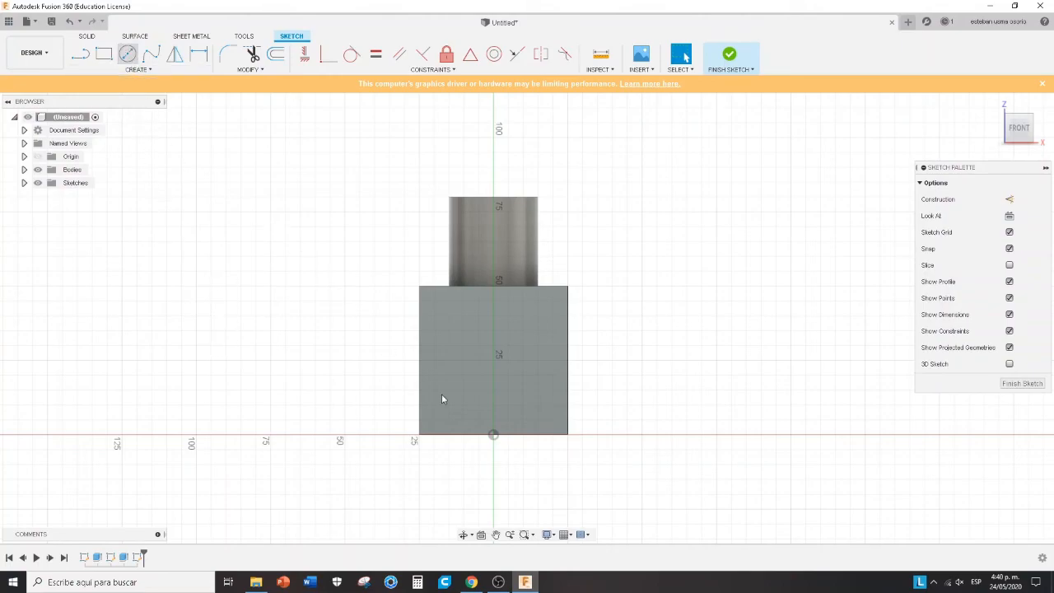
{"action": "left_click", "coordinate": [494, 360]}
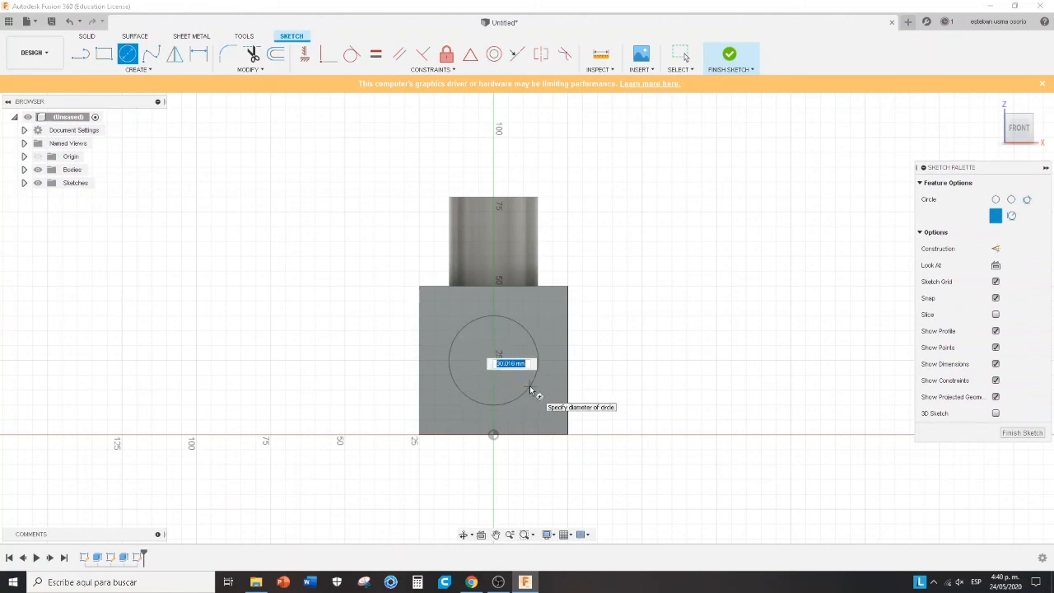
{"action": "type", "text": "30"}
{"action": "key", "text": "Return"}
{"action": "key", "text": "Escape"}
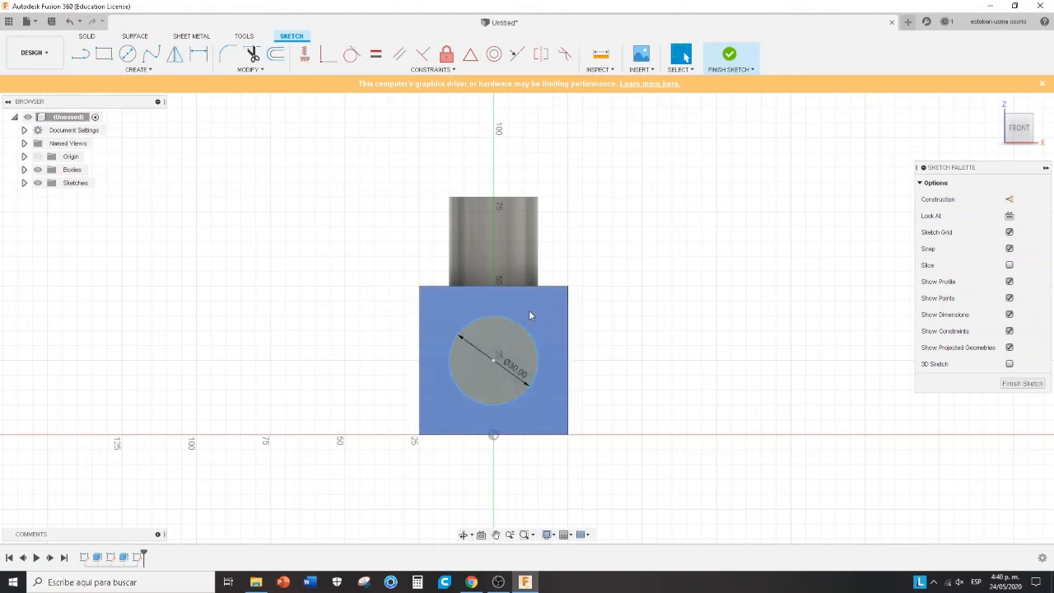
{"action": "left_click", "coordinate": [729, 54]}
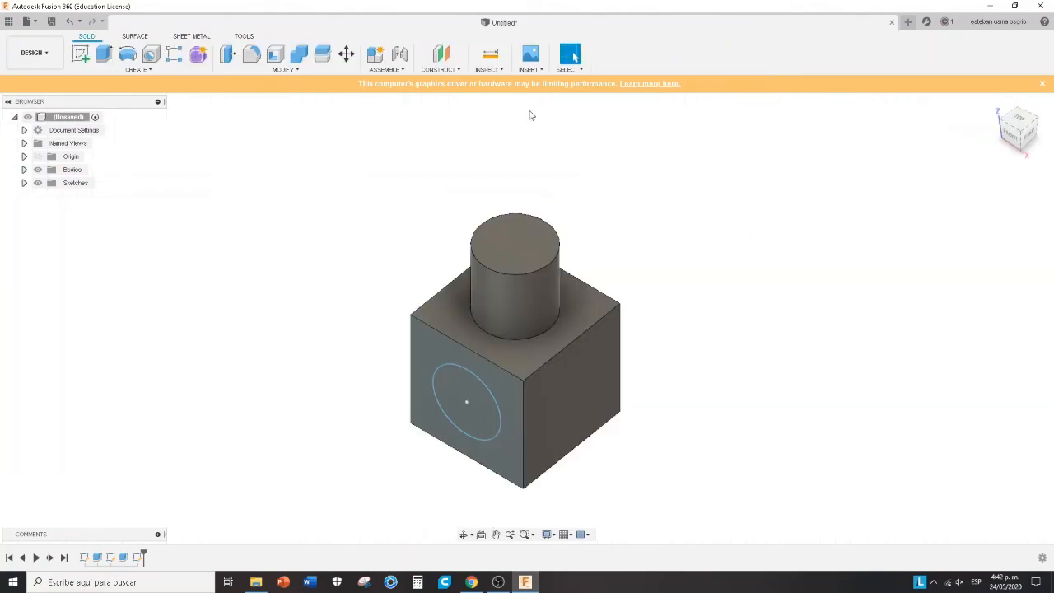
Extrude the front-face circle by -50 mm with the Cut operation to make a hole through the cube
{"action": "left_click", "coordinate": [103, 58]}
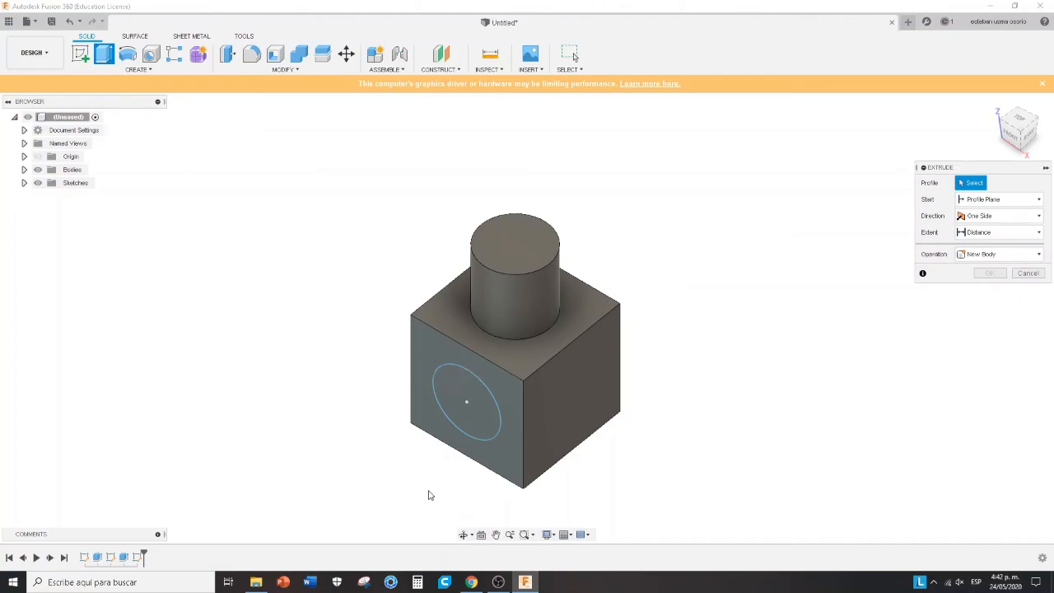
{"action": "left_click", "coordinate": [492, 431]}
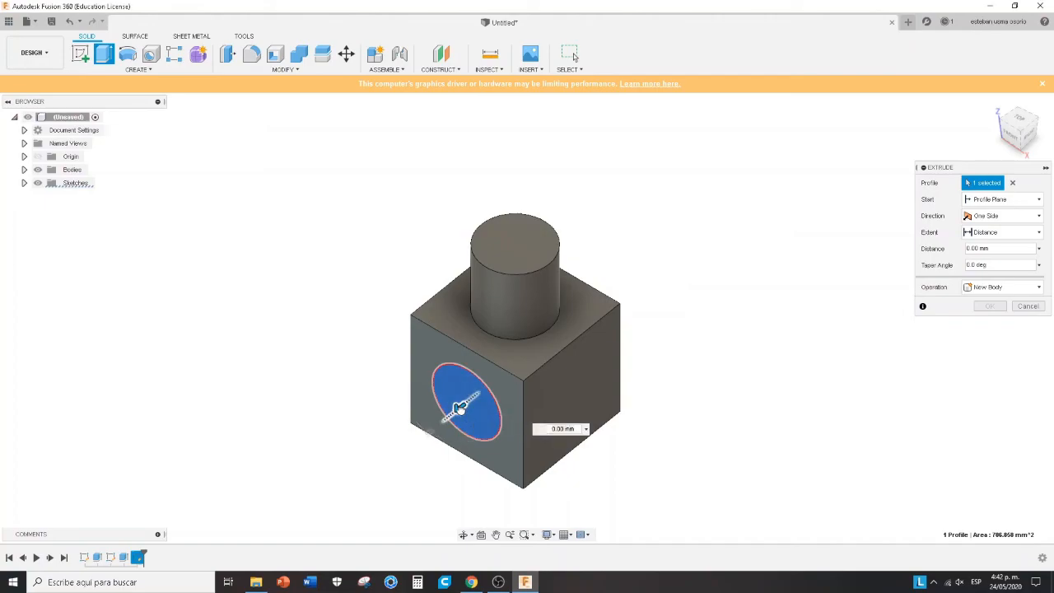
{"action": "left_click_drag", "start_coordinate": [459, 407], "coordinate": [541, 341]}
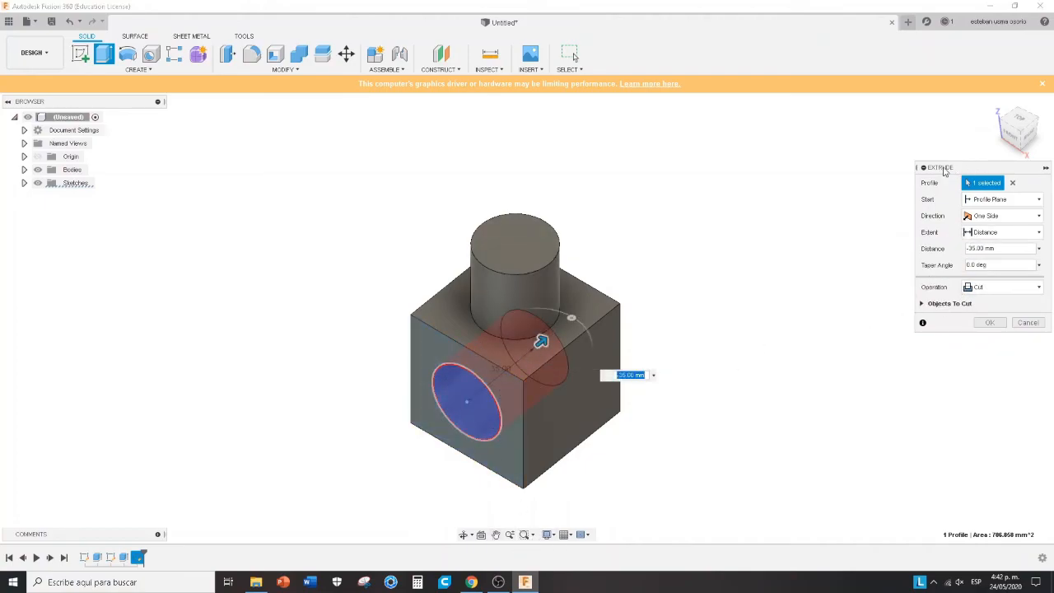
{"action": "double_click", "coordinate": [987, 247]}
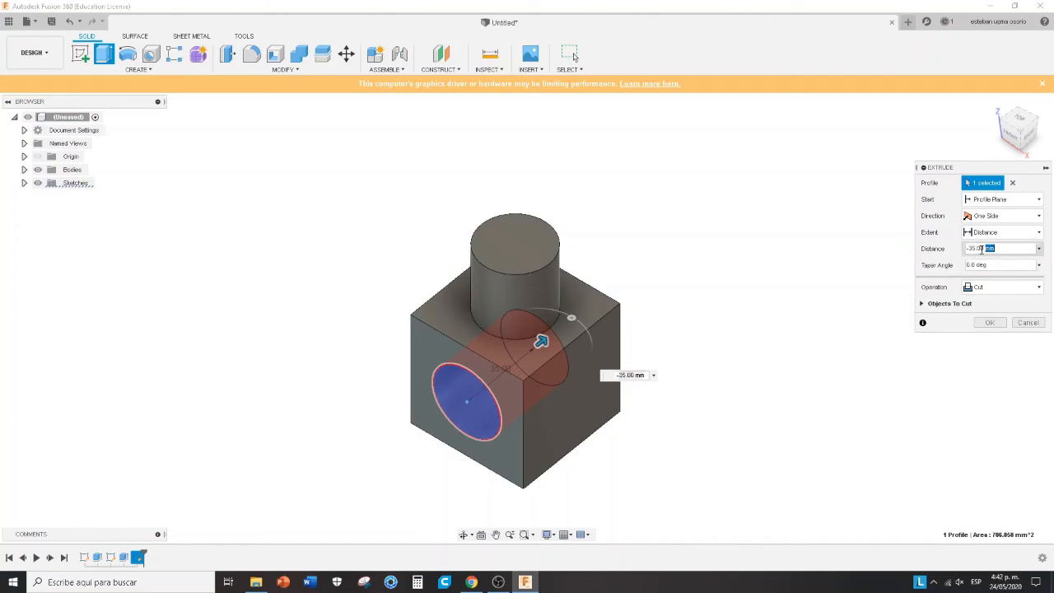
{"action": "left_click_drag", "start_coordinate": [982, 248], "coordinate": [934, 254]}
{"action": "type", "text": "-50"}
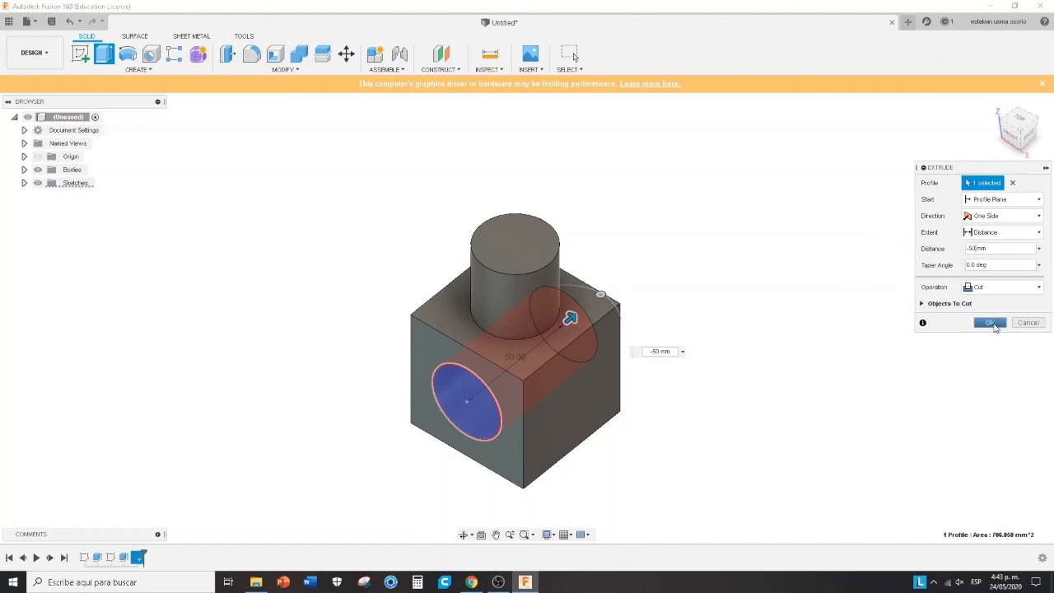
{"action": "left_click", "coordinate": [993, 324]}
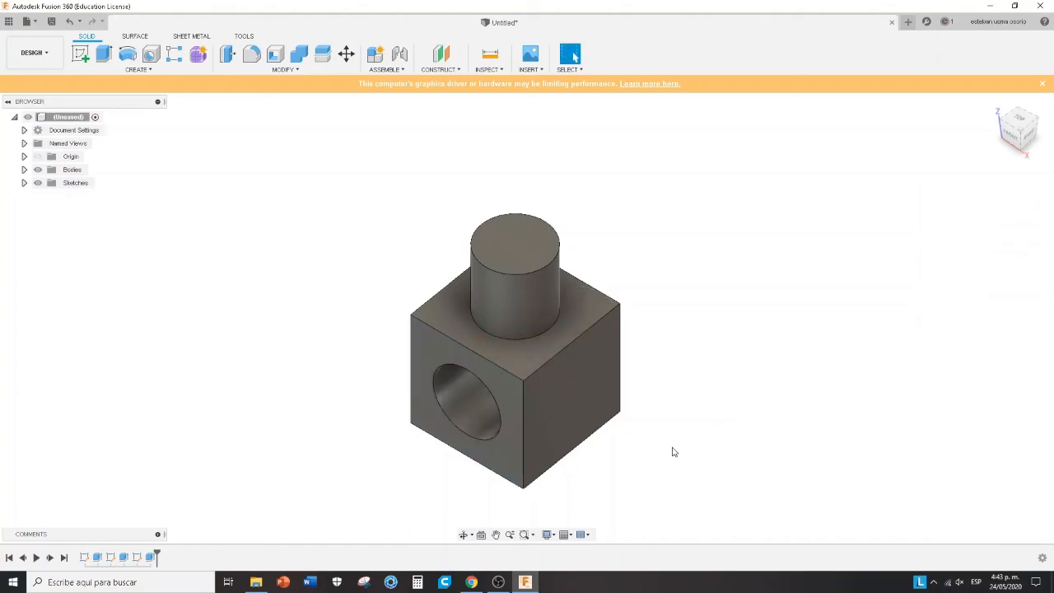
{"action": "middle_click_drag", "start_coordinate": [645, 471], "coordinate": [608, 416], "text": "shift"}
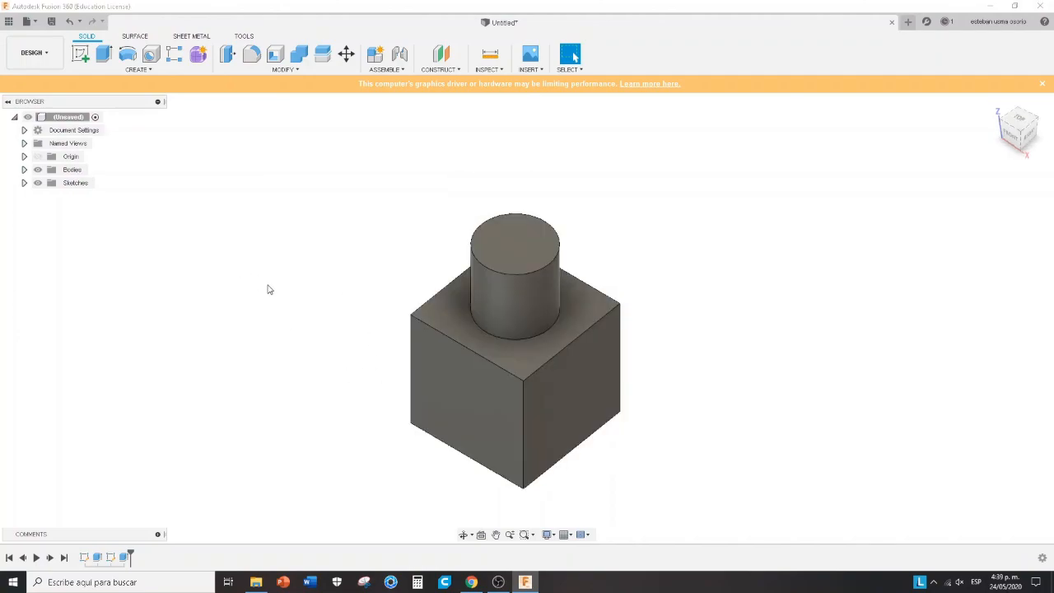
Create a sketch on the cube's front face with a centred circle 30 mm in diameter
{"action": "left_click", "coordinate": [80, 53]}
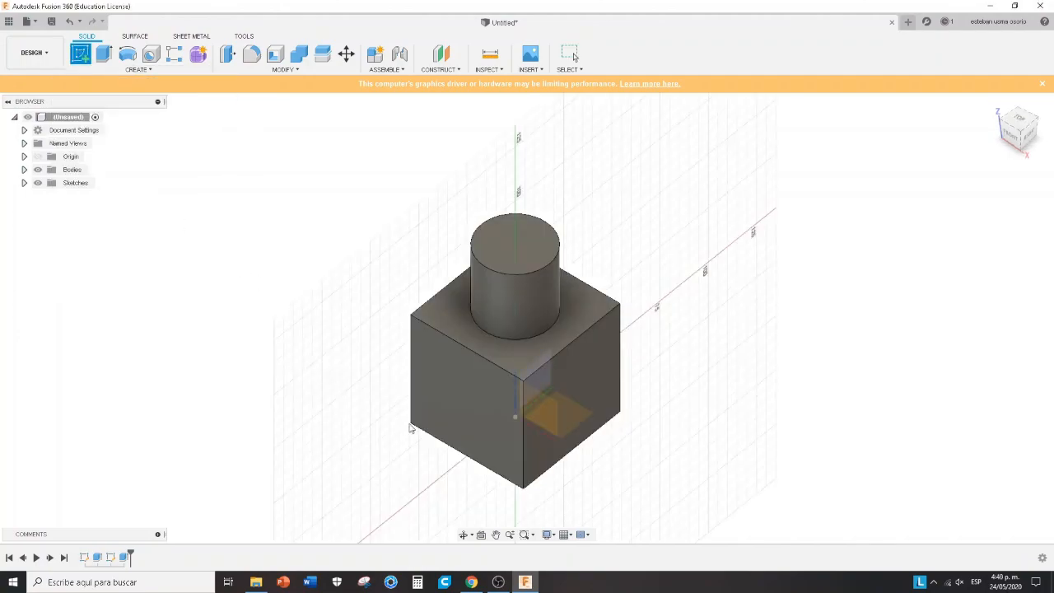
{"action": "left_click", "coordinate": [492, 385]}
{"action": "key", "text": "c"}
{"action": "left_click", "coordinate": [492, 361]}
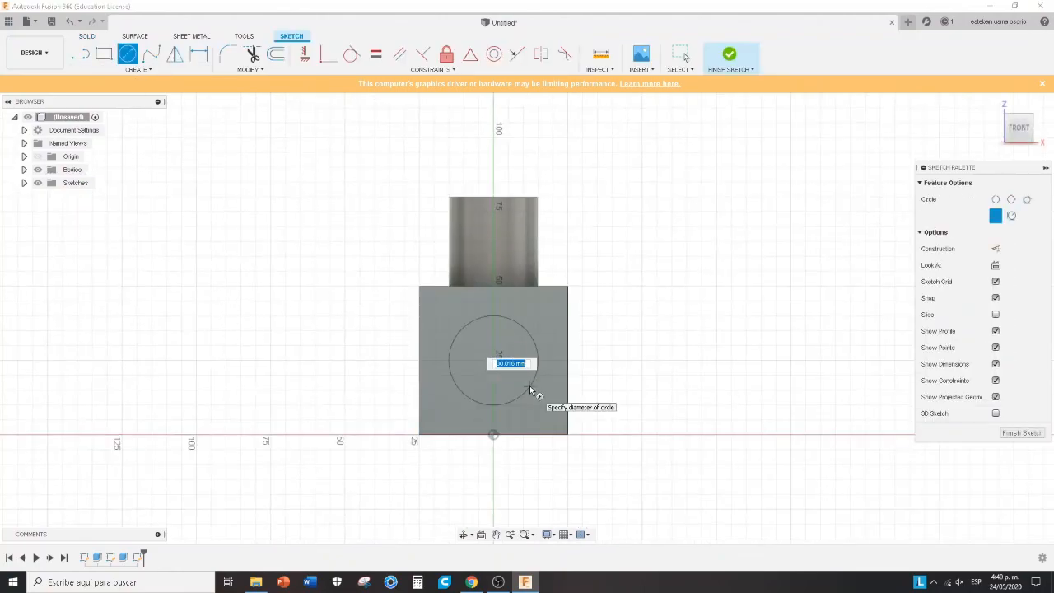
{"action": "type", "text": "30"}
{"action": "key", "text": "Return"}
{"action": "key", "text": "Escape"}
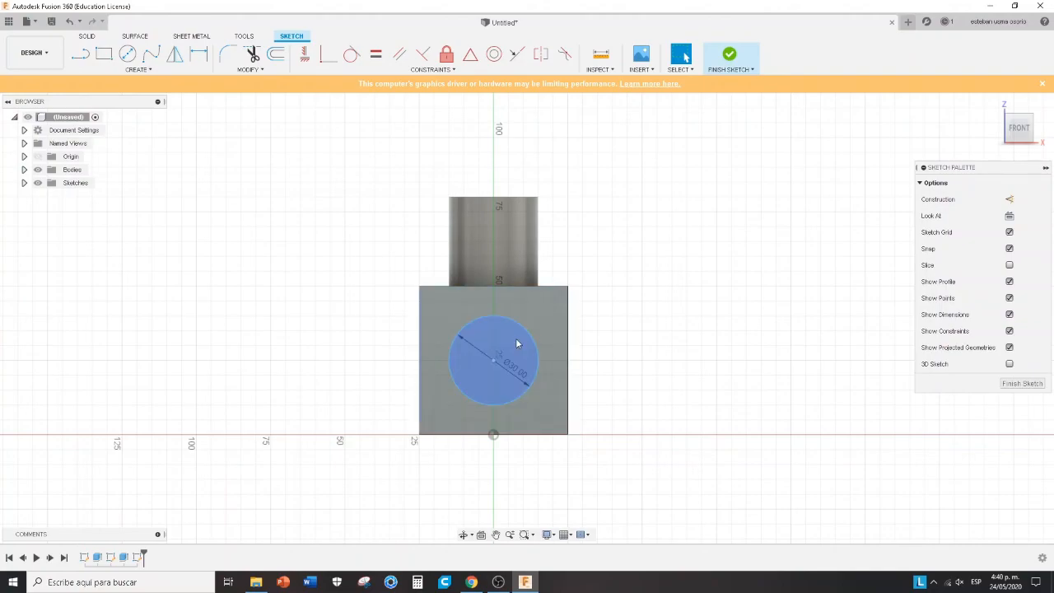
{"action": "left_click", "coordinate": [729, 56]}
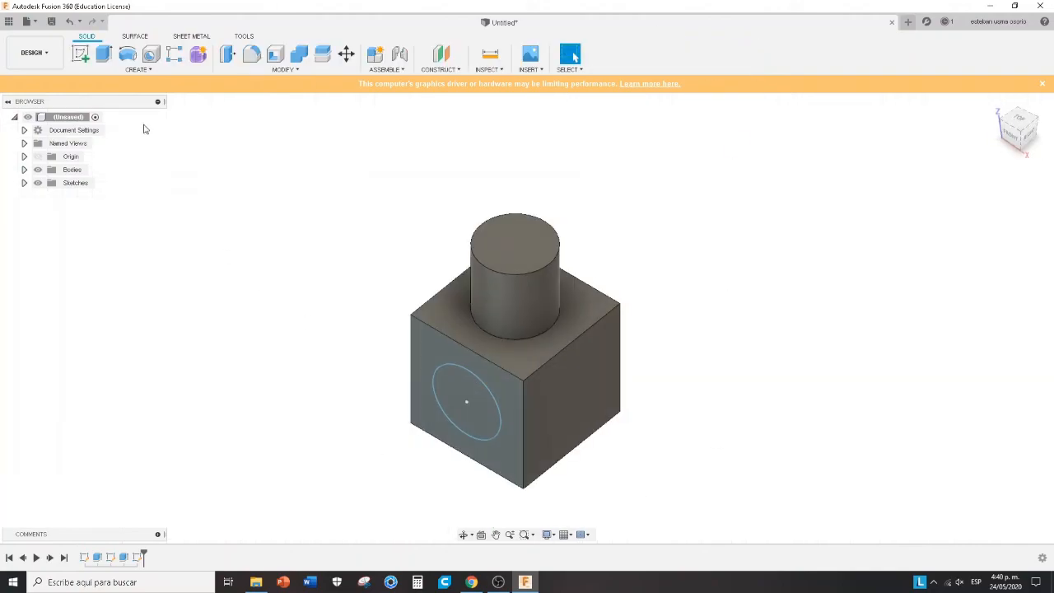
Try to extrude the front-face circle 50 mm using the Cut operation with the One Side direction
{"action": "left_click", "coordinate": [110, 56]}
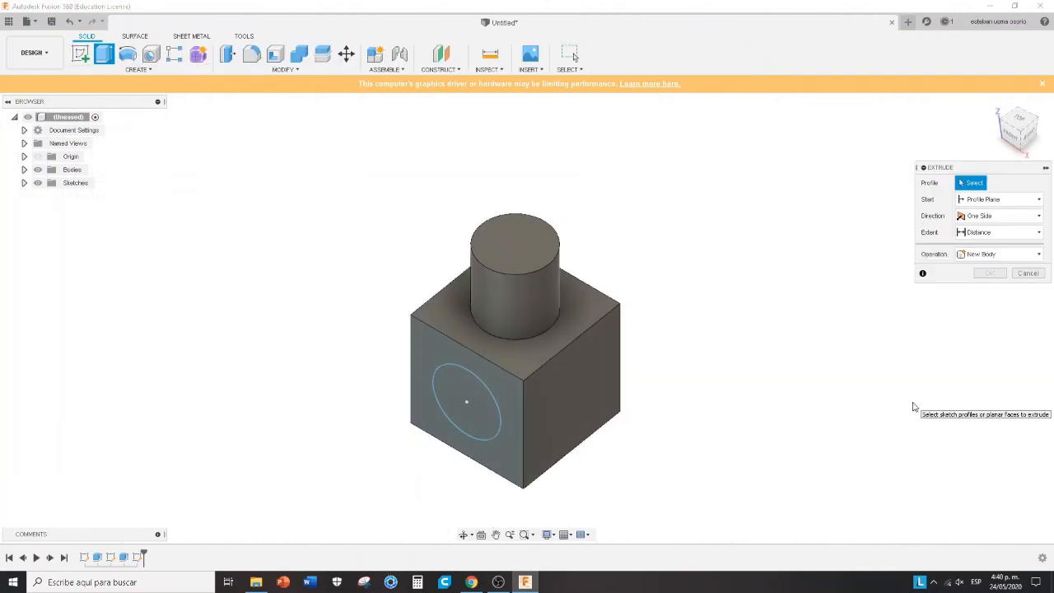
{"action": "left_click", "coordinate": [492, 422]}
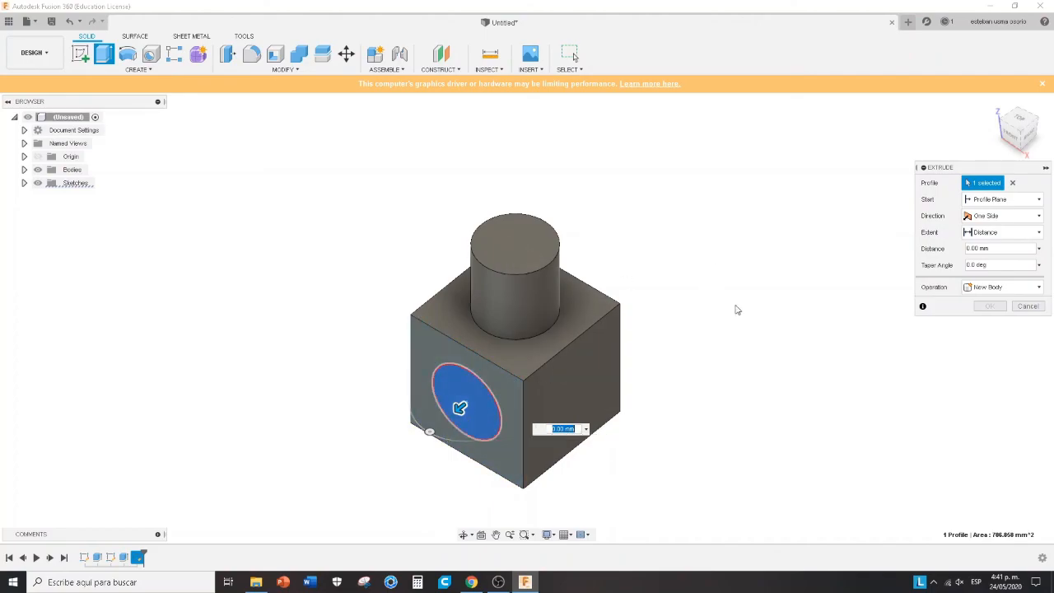
{"action": "left_click", "coordinate": [1026, 288]}
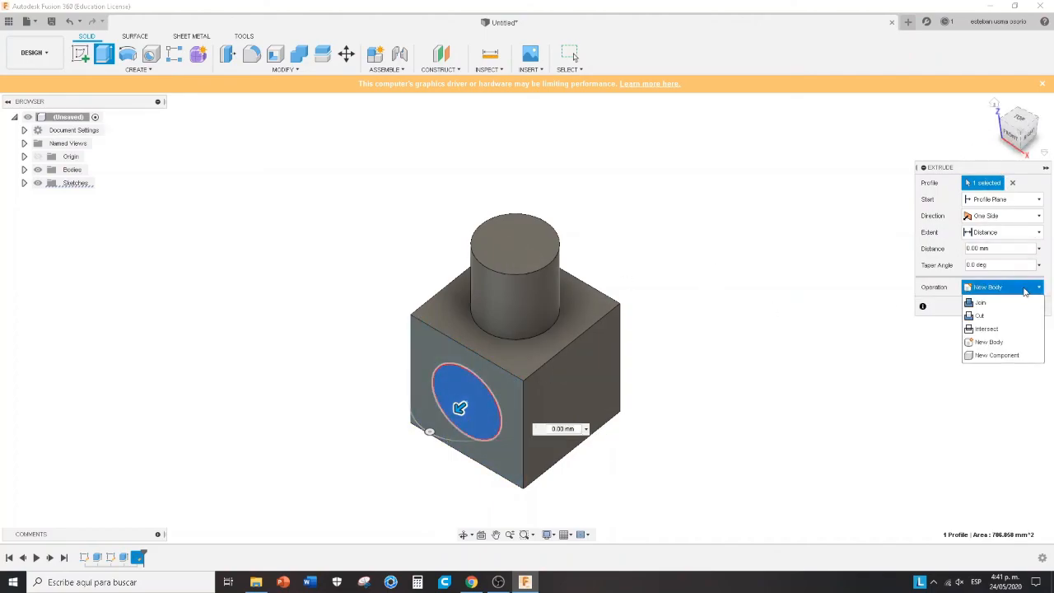
{"action": "left_click", "coordinate": [988, 317]}
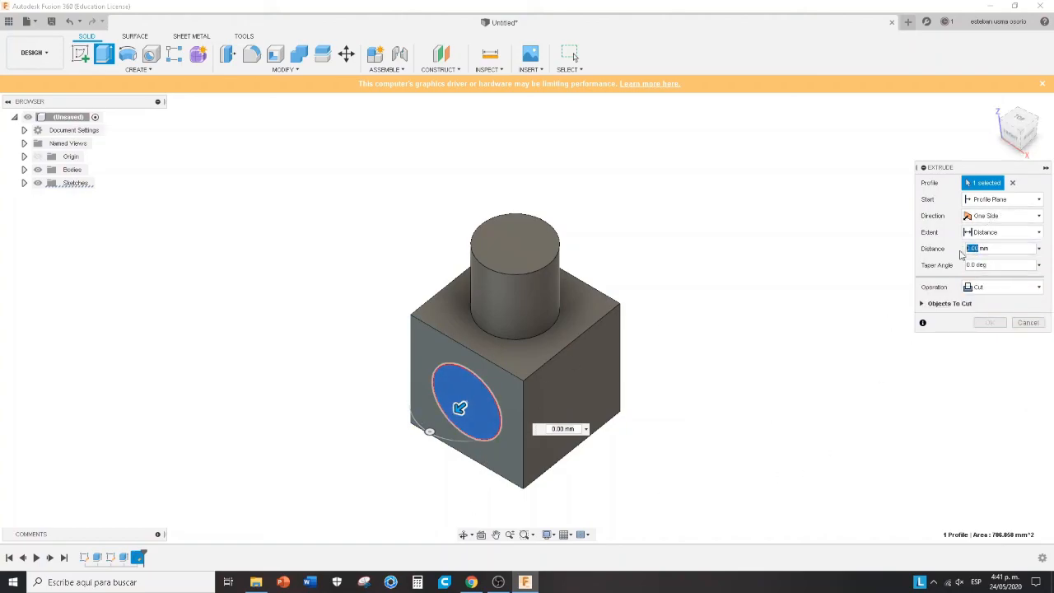
{"action": "key", "text": "Tab"}
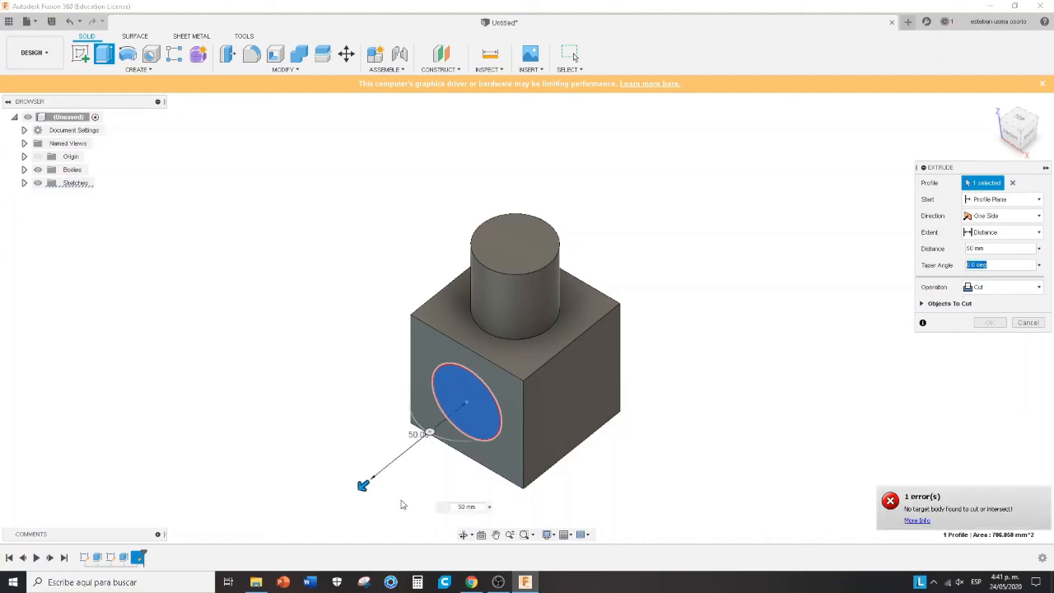
{"action": "left_click", "coordinate": [1003, 215]}
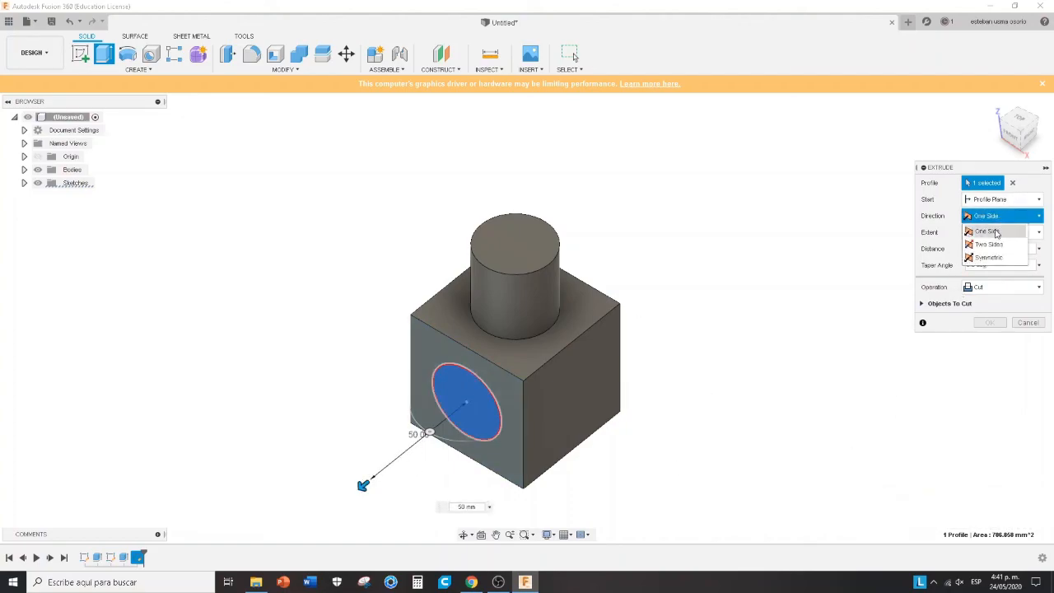
{"action": "left_click", "coordinate": [995, 230]}
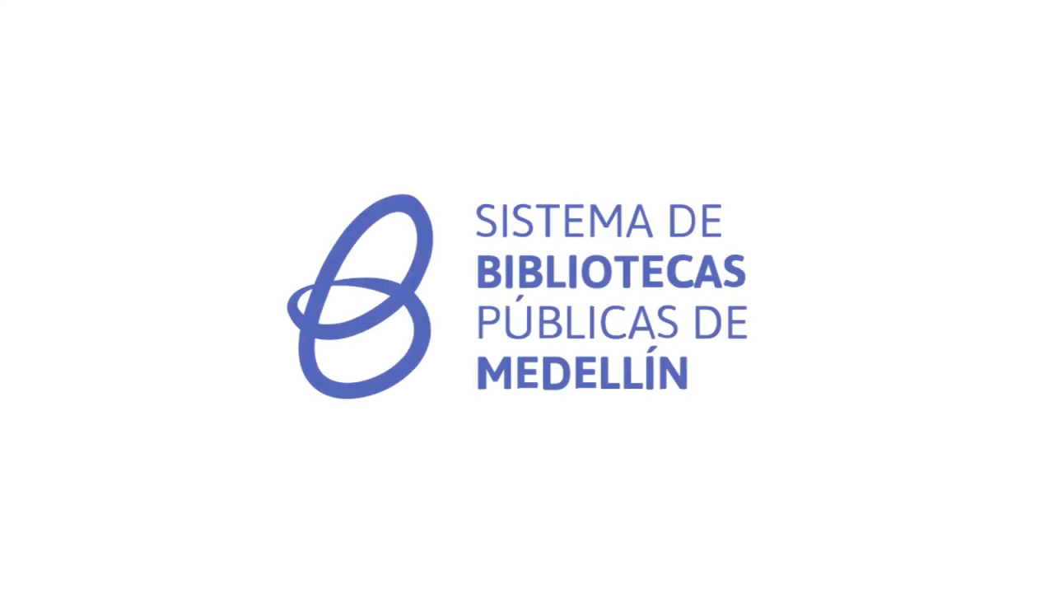